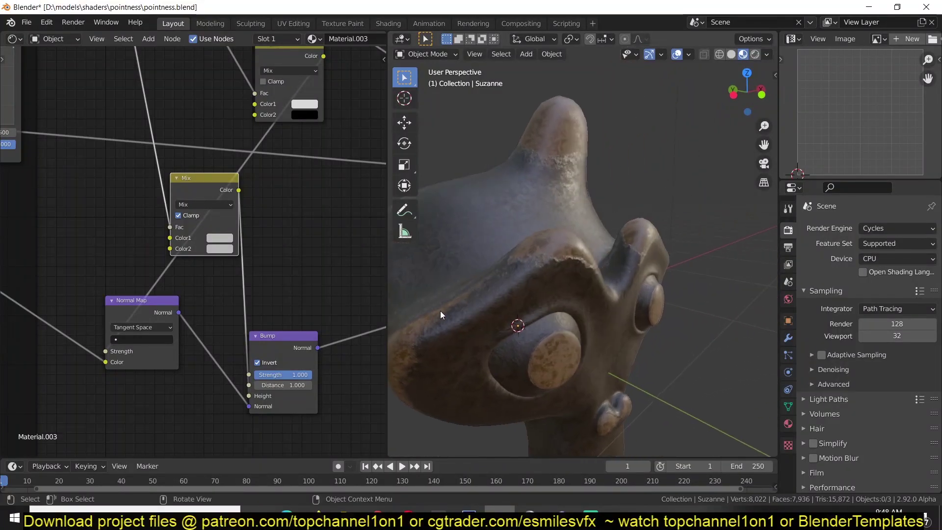
- Save pointness.blend and orbit around the leather Suzanne to inspect its brow and ears
{"action": "key", "text": "ctrl+s"}
{"action": "mouse_move", "coordinate": [614, 235]}
{"action": "middle_mouse_down"}
{"action": "mouse_move", "coordinate": [541, 279]}
{"action": "mouse_move", "coordinate": [623, 271]}
{"action": "mouse_move", "coordinate": [576, 272]}
{"action": "mouse_move", "coordinate": [544, 233]}
{"action": "mouse_move", "coordinate": [583, 228]}
{"action": "mouse_move", "coordinate": [577, 200]}
{"action": "middle_mouse_up"}
{"action": "scroll", "coordinate": [541, 279], "scroll_direction": "up", "scroll_amount": 2}
{"action": "scroll", "coordinate": [623, 270], "scroll_direction": "up", "scroll_amount": 2}
{"action": "scroll", "coordinate": [576, 271], "scroll_direction": "down", "scroll_amount": 3}
{"action": "scroll", "coordinate": [567, 271], "scroll_direction": "up", "scroll_amount": 3}
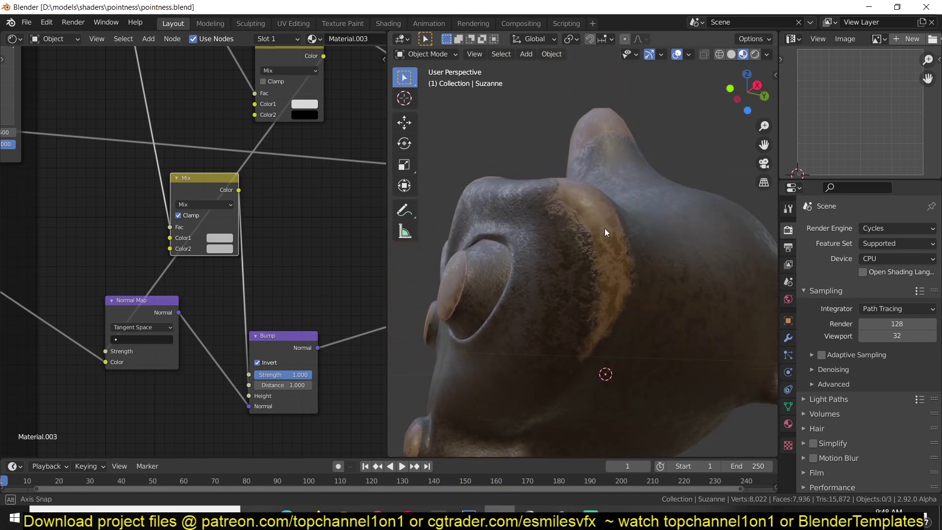
{"action": "mouse_move", "coordinate": [612, 228]}
{"action": "middle_mouse_down"}
{"action": "mouse_move", "coordinate": [657, 247]}
{"action": "mouse_move", "coordinate": [675, 282]}
{"action": "mouse_move", "coordinate": [617, 237]}
{"action": "mouse_move", "coordinate": [675, 231]}
{"action": "middle_mouse_up"}
{"action": "scroll", "coordinate": [604, 249], "scroll_direction": "up", "scroll_amount": 3}
{"action": "mouse_move", "coordinate": [605, 250]}
{"action": "middle_mouse_down"}
{"action": "mouse_move", "coordinate": [648, 251]}
{"action": "mouse_move", "coordinate": [638, 245]}
{"action": "middle_mouse_up"}
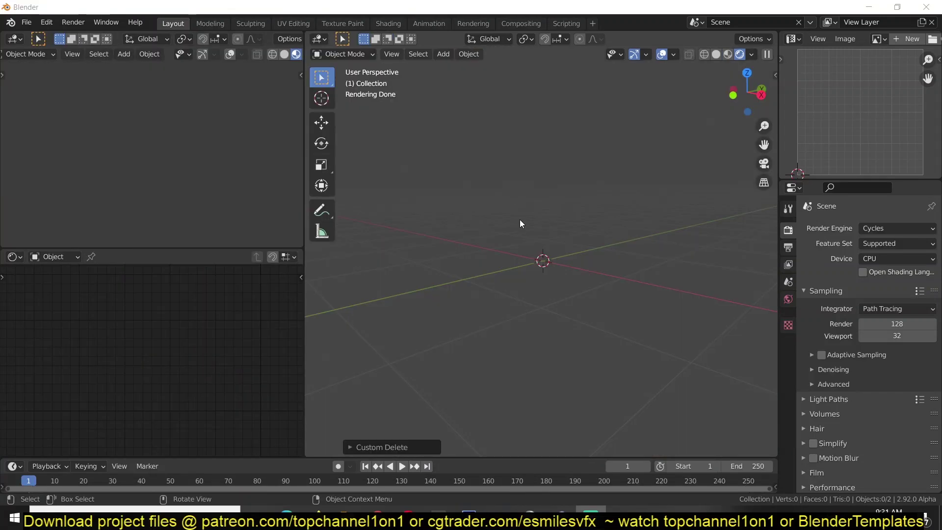
- Add a Suzanne monkey mesh and give it a new material
{"action": "key", "text": "shift+a"}
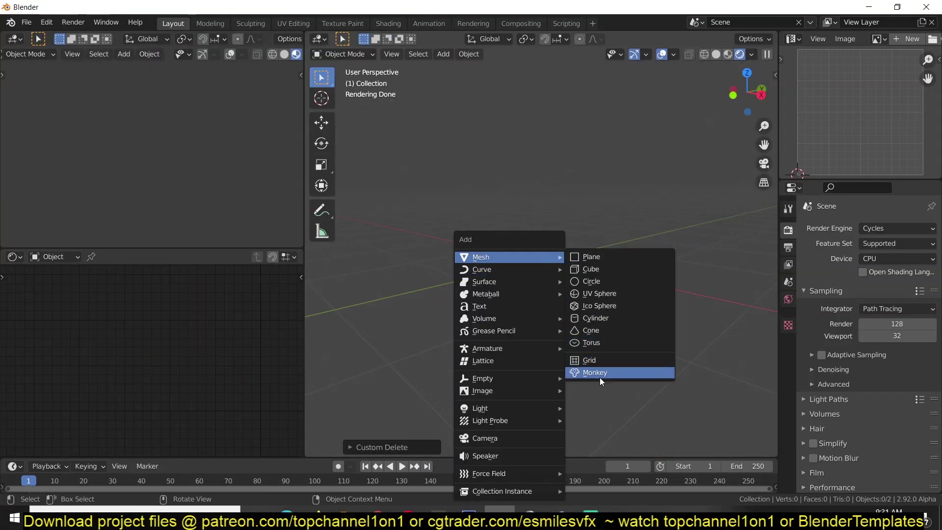
{"action": "left_click", "coordinate": [597, 373]}
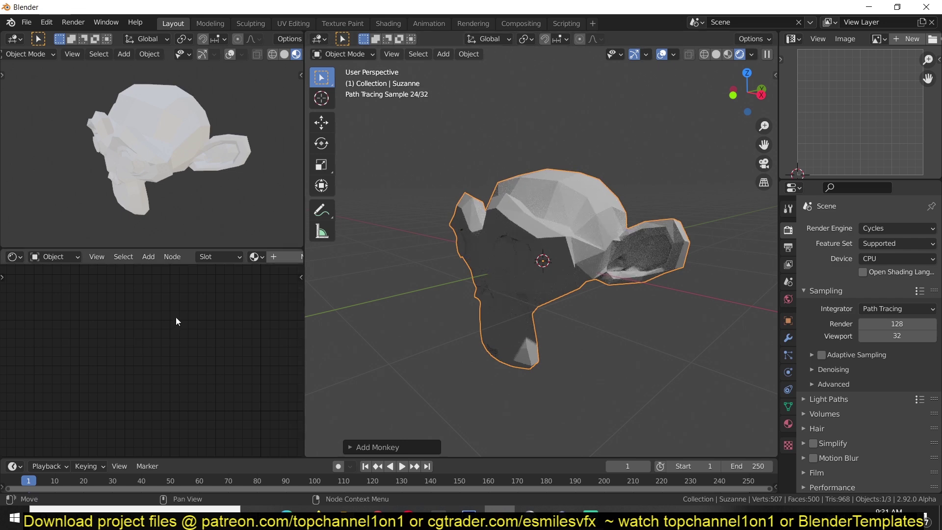
{"action": "left_click", "coordinate": [272, 257]}
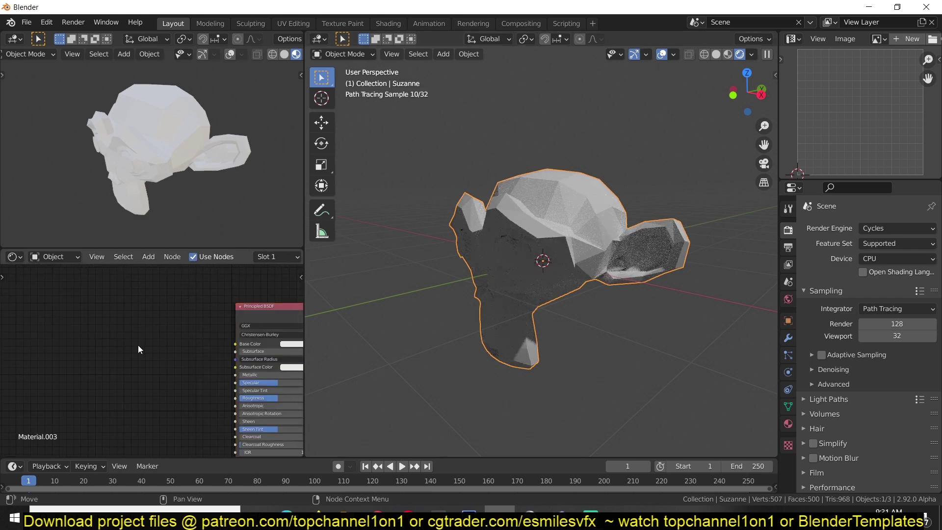
- Add a Geometry input node and link its Pointiness output to Base Color
{"action": "key", "text": "shift+a"}
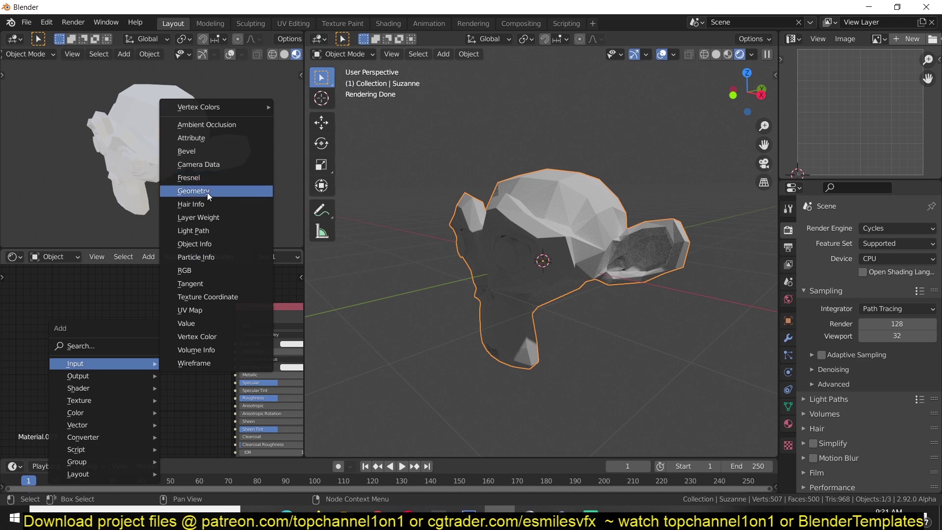
{"action": "left_click", "coordinate": [206, 191]}
{"action": "left_click", "coordinate": [51, 340]}
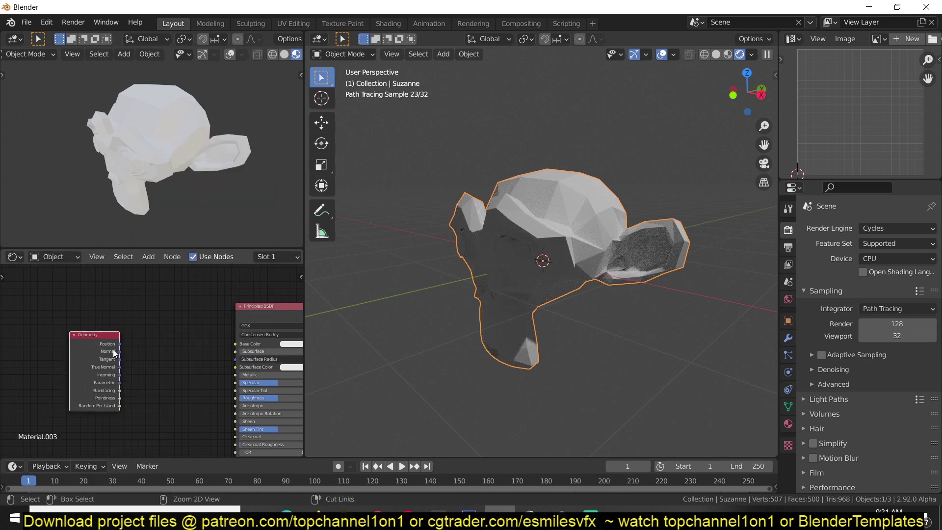
{"action": "left_click", "coordinate": [113, 350], "text": "ctrl+shift"}
{"action": "left_click", "coordinate": [112, 377], "text": "ctrl+shift"}
{"action": "left_click", "coordinate": [113, 397], "text": "ctrl+shift"}
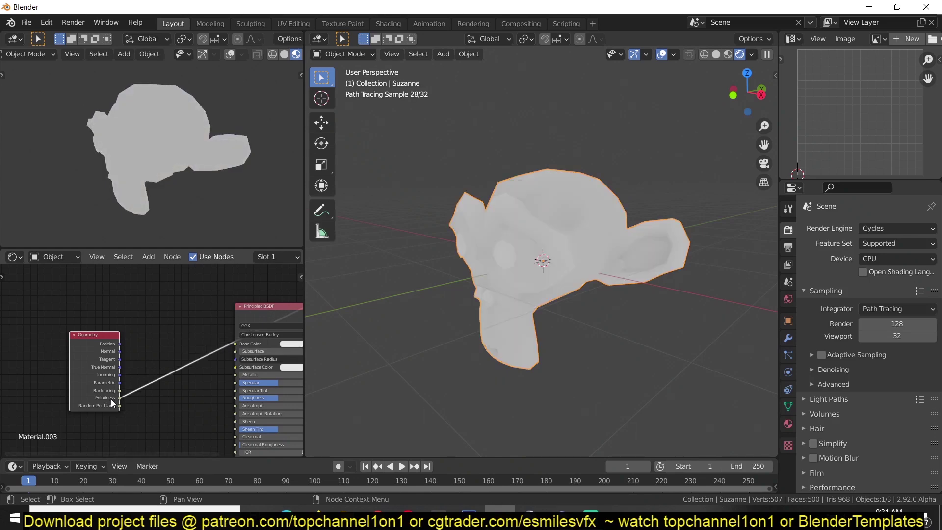
{"action": "scroll", "coordinate": [582, 199], "scroll_direction": "up", "scroll_amount": 2}
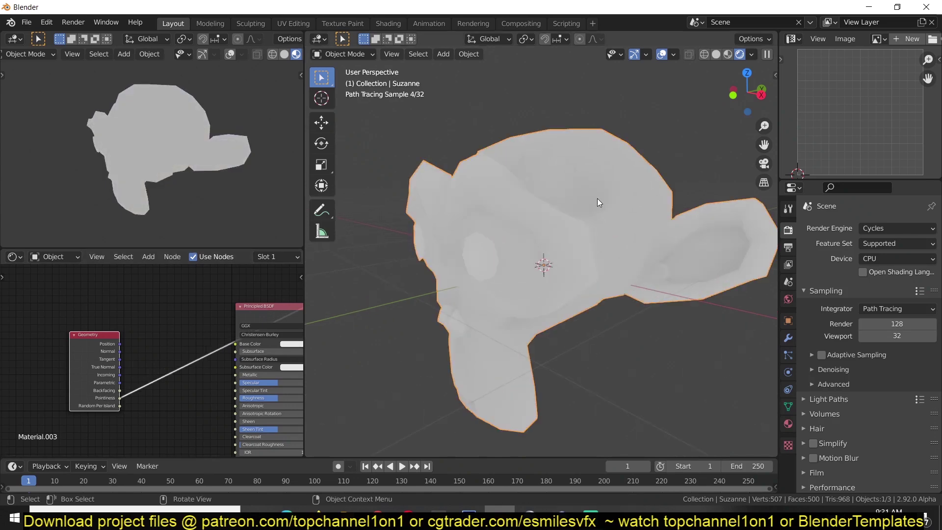
{"action": "scroll", "coordinate": [598, 203], "scroll_direction": "up", "scroll_amount": 2}
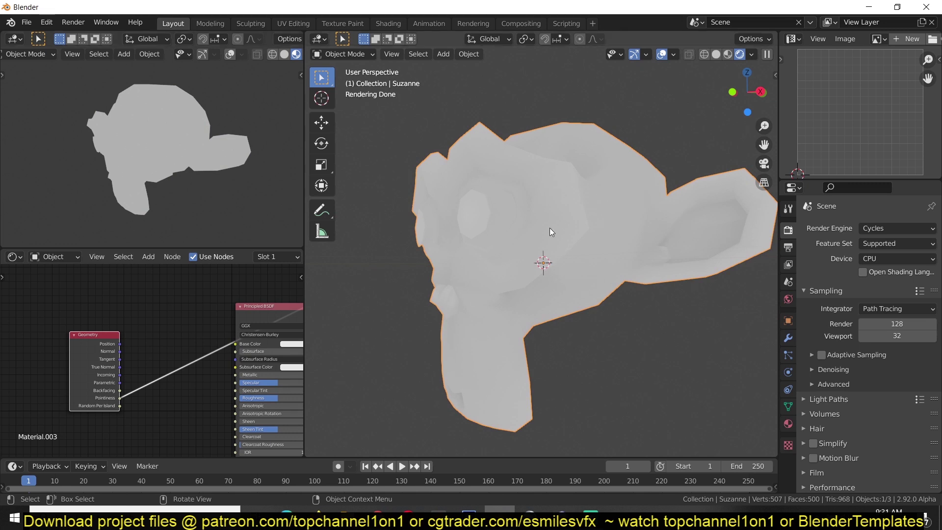
- Smooth and subdivide Suzanne with Ctrl+2 and inspect the head
{"action": "key", "text": "ctrl+2"}
{"action": "mouse_move", "coordinate": [559, 232]}
{"action": "middle_mouse_down"}
{"action": "mouse_move", "coordinate": [605, 212]}
{"action": "mouse_move", "coordinate": [517, 210]}
{"action": "middle_mouse_up"}
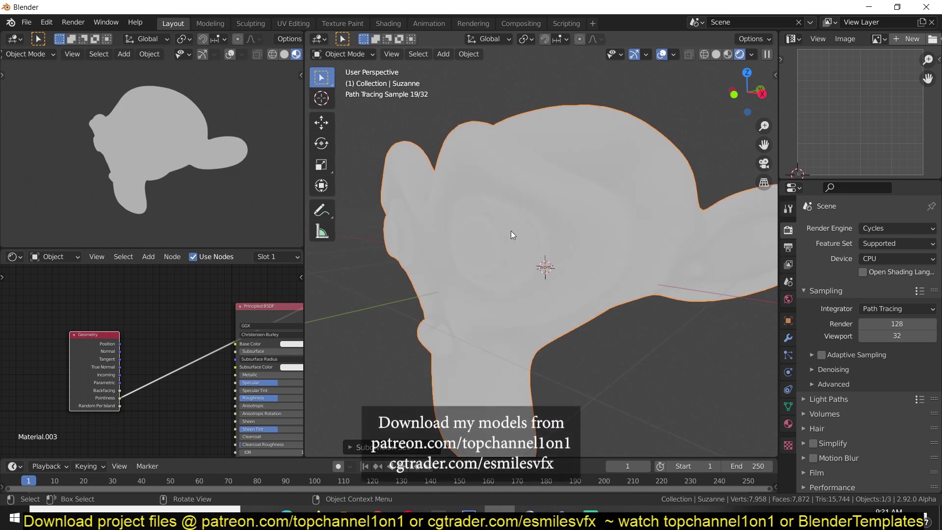
{"action": "mouse_move", "coordinate": [51, 335]}
{"action": "middle_mouse_down"}
{"action": "mouse_move", "coordinate": [138, 317]}
{"action": "mouse_move", "coordinate": [19, 343]}
{"action": "middle_mouse_up"}
{"action": "key", "text": "shift+a"}
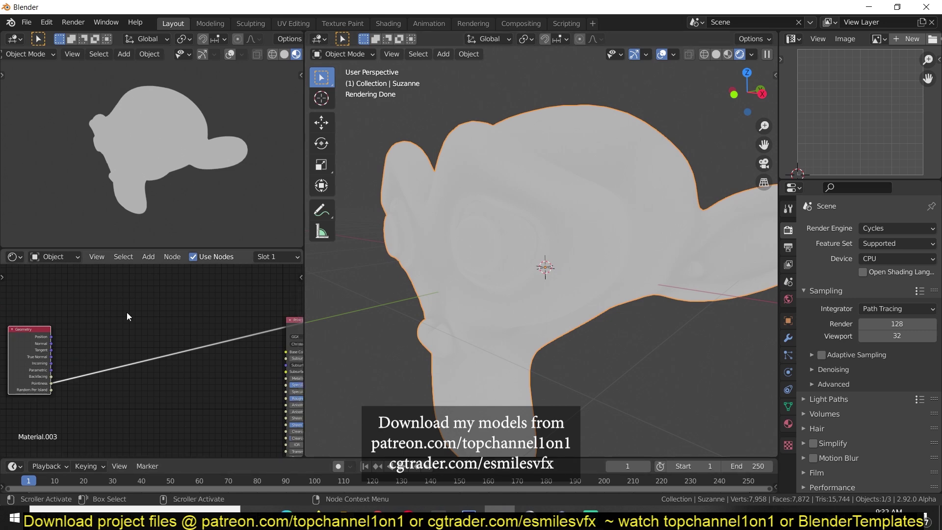
- Insert a ColorRamp on the Pointiness link and move its black stop to 0.518
{"action": "key", "text": "shift+a"}
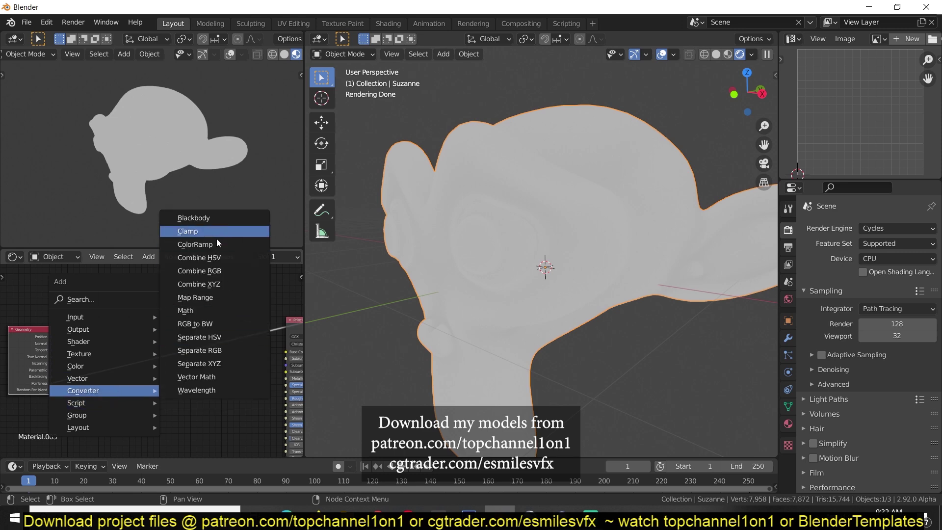
{"action": "left_click", "coordinate": [217, 245]}
{"action": "left_click", "coordinate": [182, 345]}
{"action": "scroll", "coordinate": [182, 345], "scroll_direction": "up", "scroll_amount": 2}
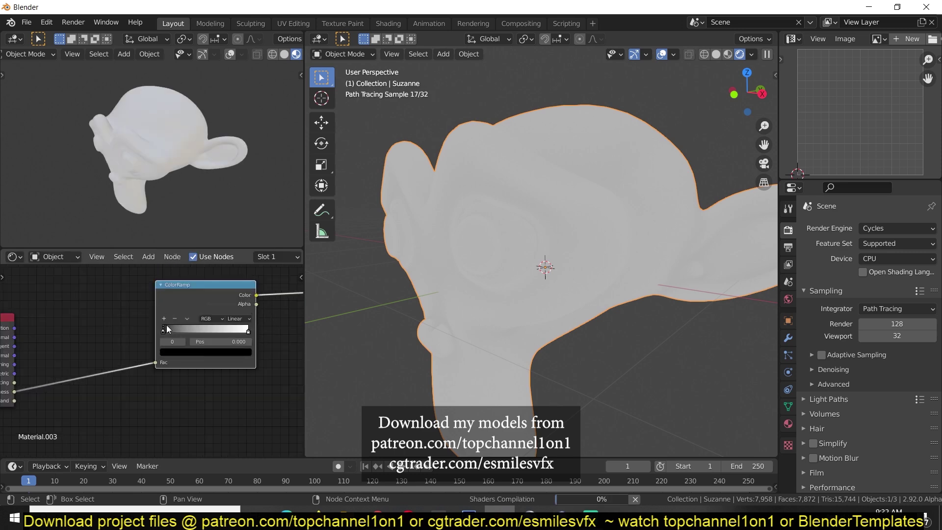
{"action": "left_click_drag", "start_coordinate": [166, 327], "coordinate": [224, 329]}
{"action": "left_click", "coordinate": [210, 332]}
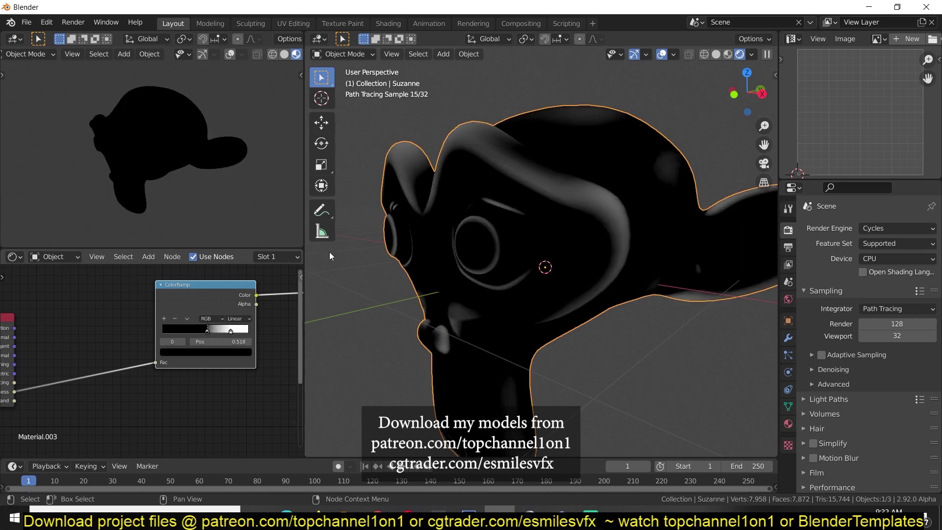
- Orbit the main and preview views to inspect the mostly black Suzanne
{"action": "middle_click_drag", "start_coordinate": [442, 199], "coordinate": [502, 134]}
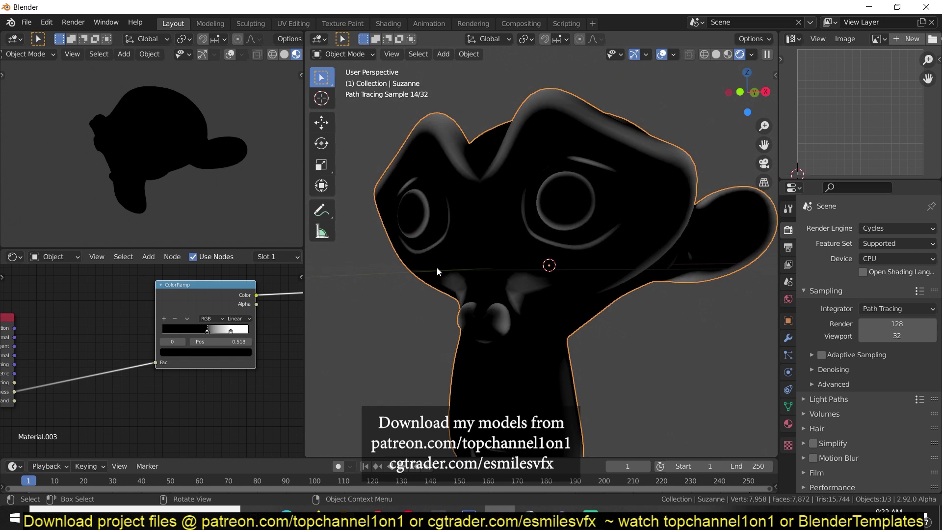
{"action": "scroll", "coordinate": [136, 320], "scroll_direction": "up", "scroll_amount": 2}
{"action": "middle_click_drag", "start_coordinate": [220, 284], "coordinate": [243, 295]}
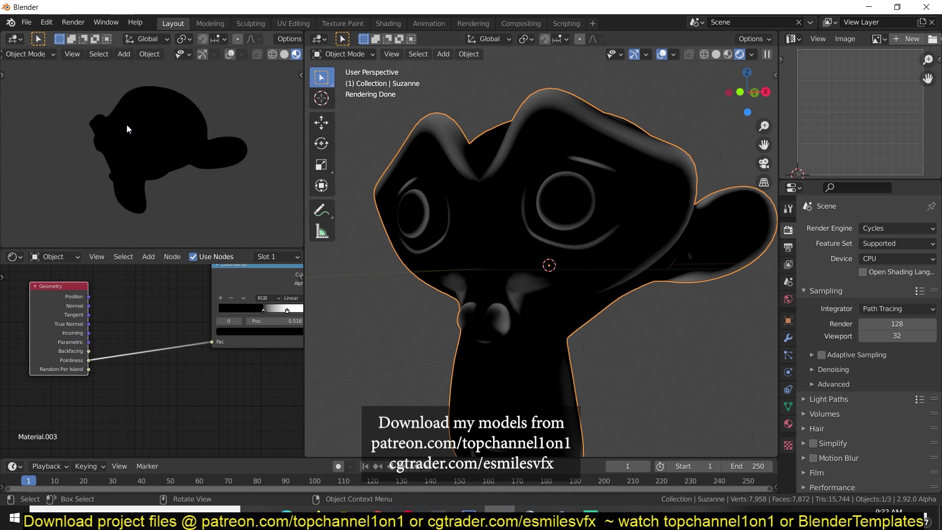
{"action": "middle_click_drag", "start_coordinate": [132, 128], "coordinate": [146, 158]}
{"action": "scroll", "coordinate": [170, 148], "scroll_direction": "up", "scroll_amount": 3}
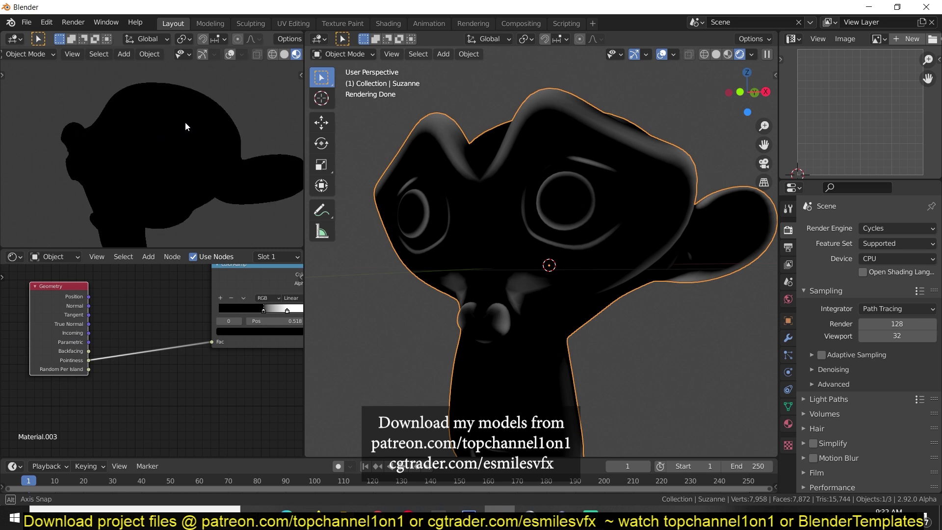
{"action": "mouse_move", "coordinate": [190, 116]}
{"action": "middle_mouse_down"}
{"action": "mouse_move", "coordinate": [172, 138]}
{"action": "mouse_move", "coordinate": [163, 117]}
{"action": "middle_mouse_up"}
{"action": "scroll", "coordinate": [177, 161], "scroll_direction": "down", "scroll_amount": 3}
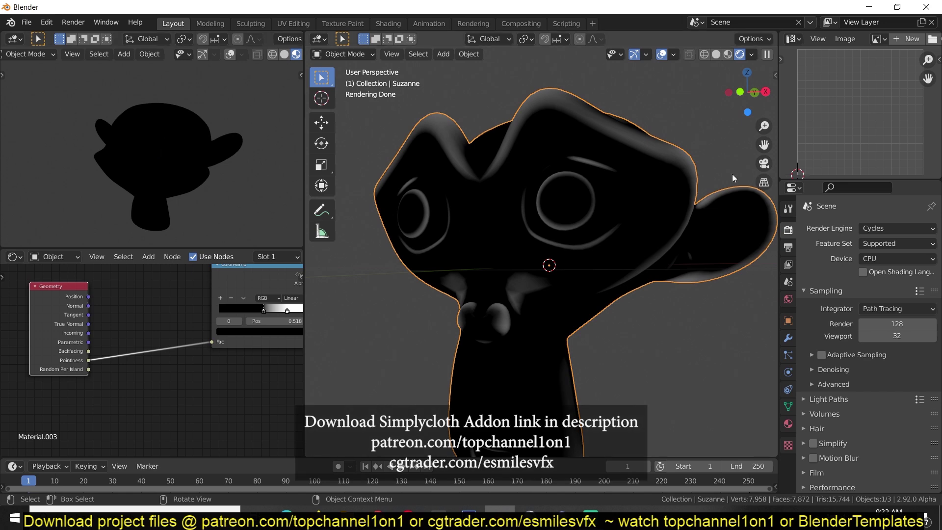
{"action": "middle_click_drag", "start_coordinate": [551, 160], "coordinate": [531, 178]}
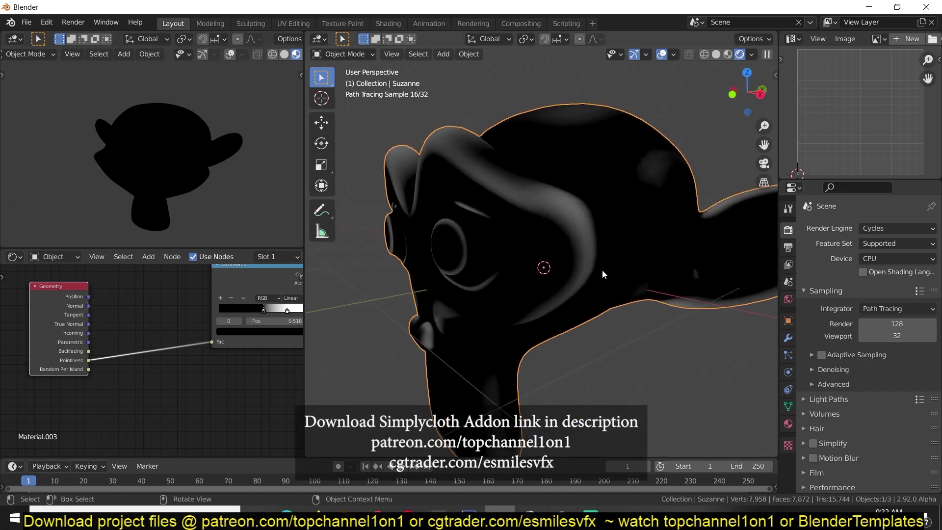
{"action": "middle_click_drag", "start_coordinate": [607, 251], "coordinate": [538, 192]}
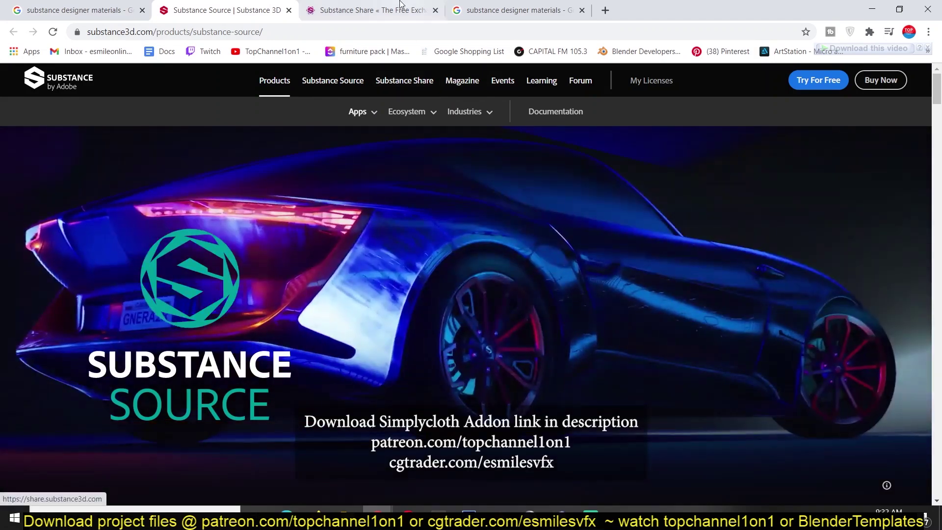
- Browse Substance Share and open the Leather and other categories in background tabs
{"action": "left_click", "coordinate": [371, 10]}
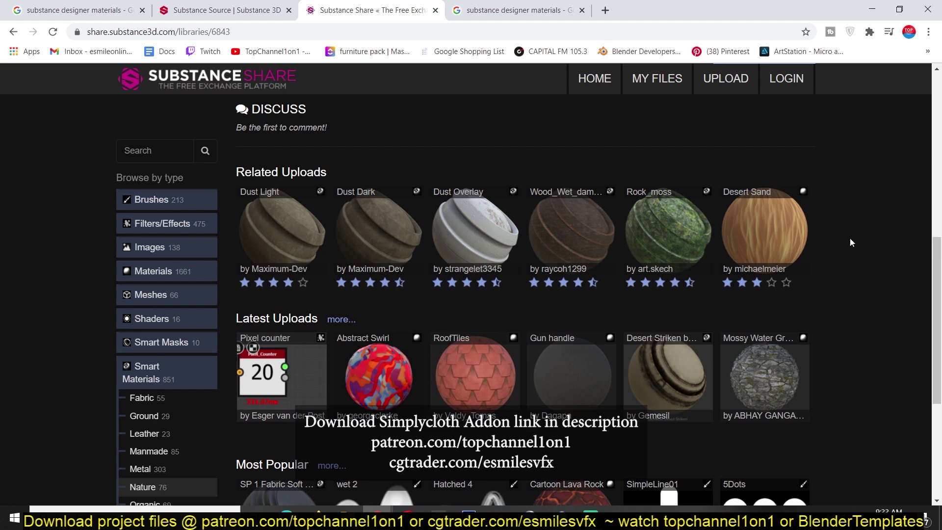
{"action": "scroll", "coordinate": [850, 242], "scroll_direction": "up", "scroll_amount": 2}
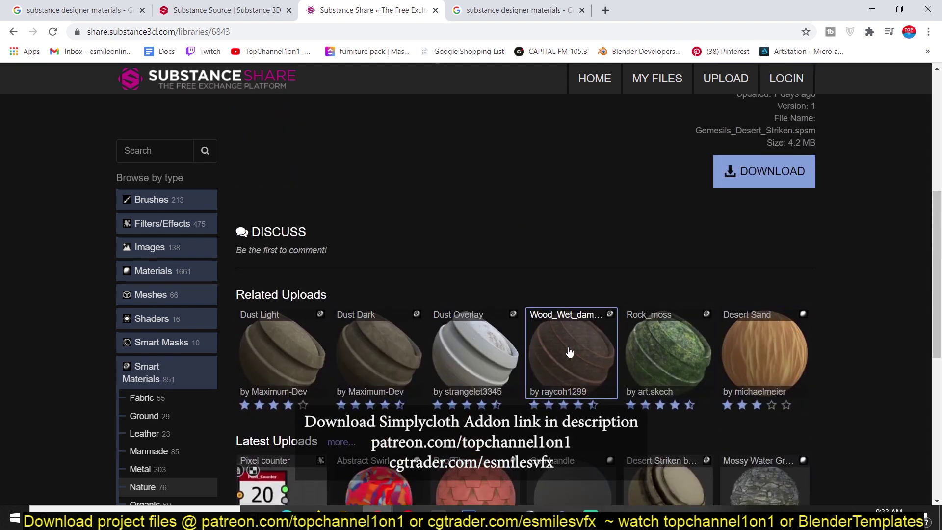
{"action": "left_click", "coordinate": [591, 318]}
{"action": "scroll", "coordinate": [571, 311], "scroll_direction": "down", "scroll_amount": 2}
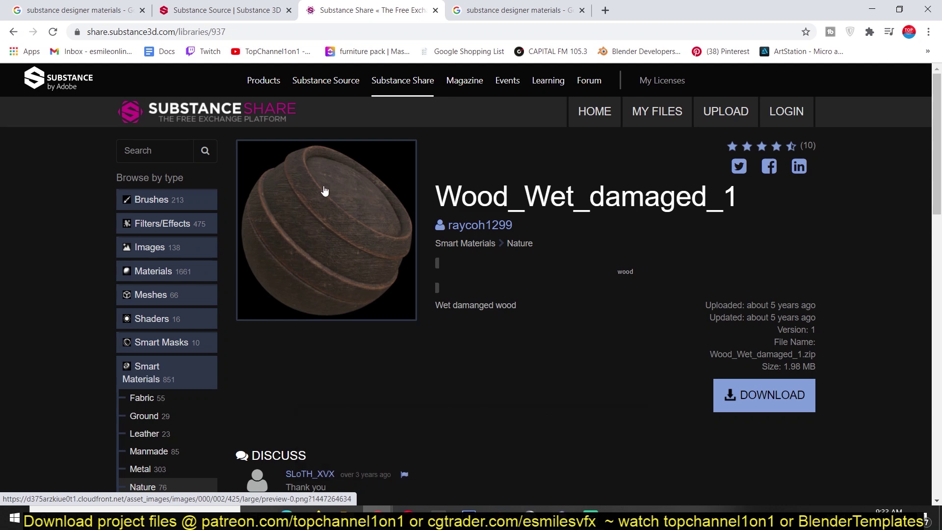
{"action": "scroll", "coordinate": [353, 251], "scroll_direction": "down", "scroll_amount": 3}
{"action": "scroll", "coordinate": [342, 207], "scroll_direction": "up", "scroll_amount": 3}
{"action": "scroll", "coordinate": [328, 171], "scroll_direction": "up", "scroll_amount": 1}
{"action": "key", "text": "alt+Left"}
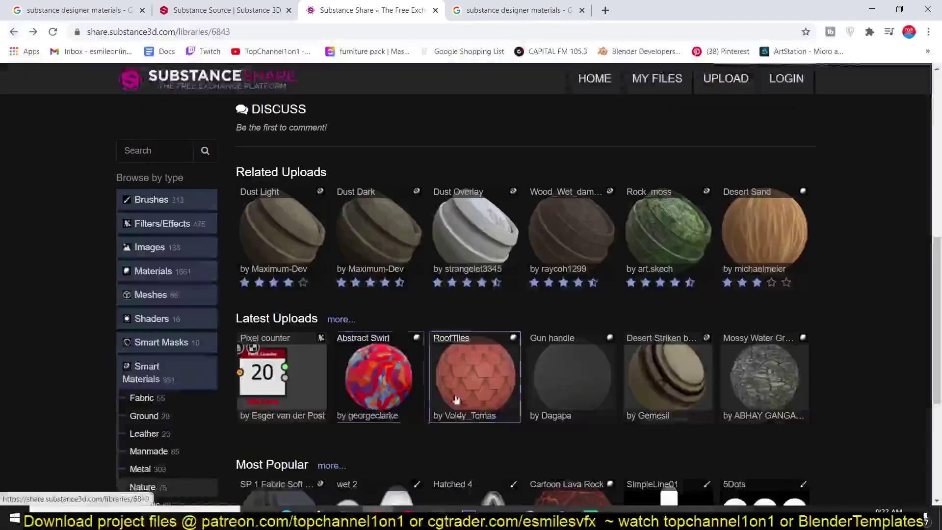
{"action": "scroll", "coordinate": [575, 368], "scroll_direction": "down", "scroll_amount": 3}
{"action": "middle_click", "coordinate": [699, 216]}
{"action": "scroll", "coordinate": [329, 362], "scroll_direction": "down", "scroll_amount": 1}
{"action": "scroll", "coordinate": [330, 362], "scroll_direction": "up", "scroll_amount": 1}
{"action": "scroll", "coordinate": [148, 338], "scroll_direction": "down", "scroll_amount": 1}
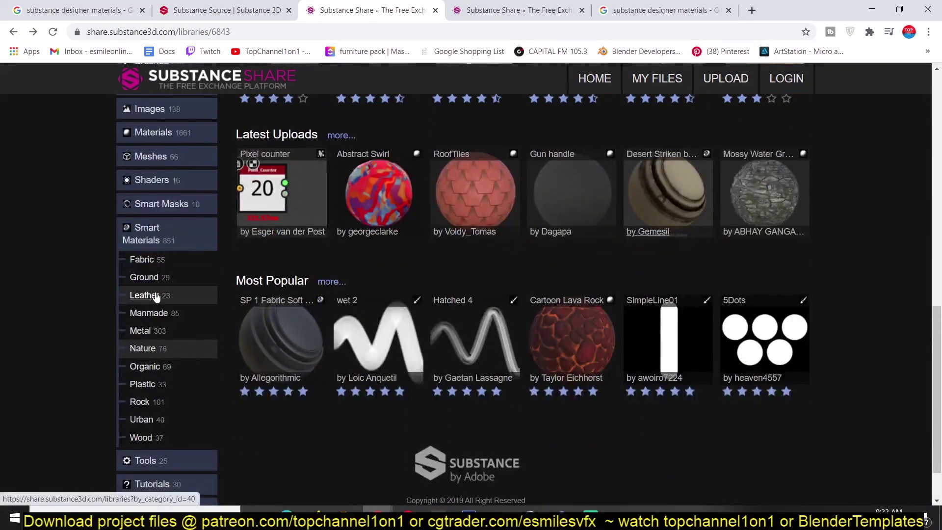
{"action": "middle_click", "coordinate": [156, 297]}
{"action": "middle_click", "coordinate": [143, 261]}
{"action": "middle_click", "coordinate": [147, 386]}
{"action": "scroll", "coordinate": [354, 415], "scroll_direction": "down", "scroll_amount": 1}
{"action": "scroll", "coordinate": [354, 414], "scroll_direction": "up", "scroll_amount": 5}
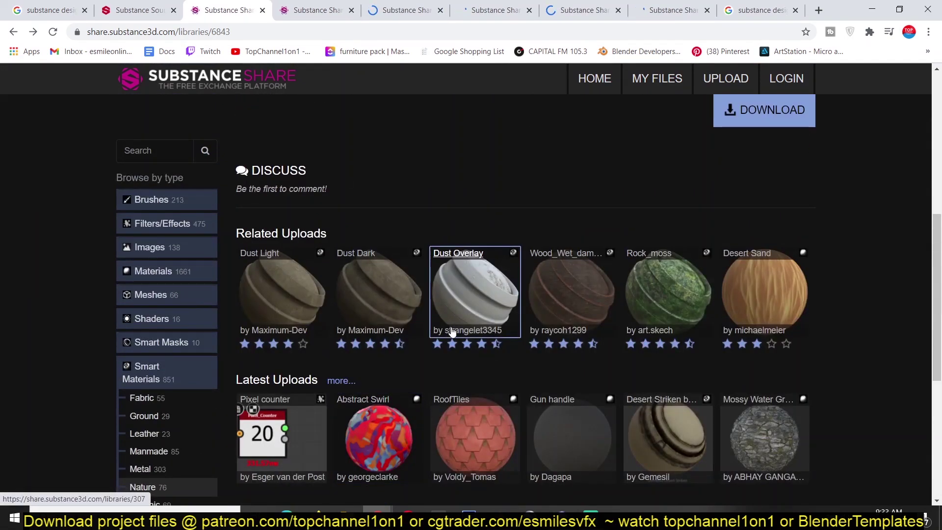
- From the Leather category, open Black Leather, another leather and Old Leather in tabs
{"action": "left_click", "coordinate": [334, 10]}
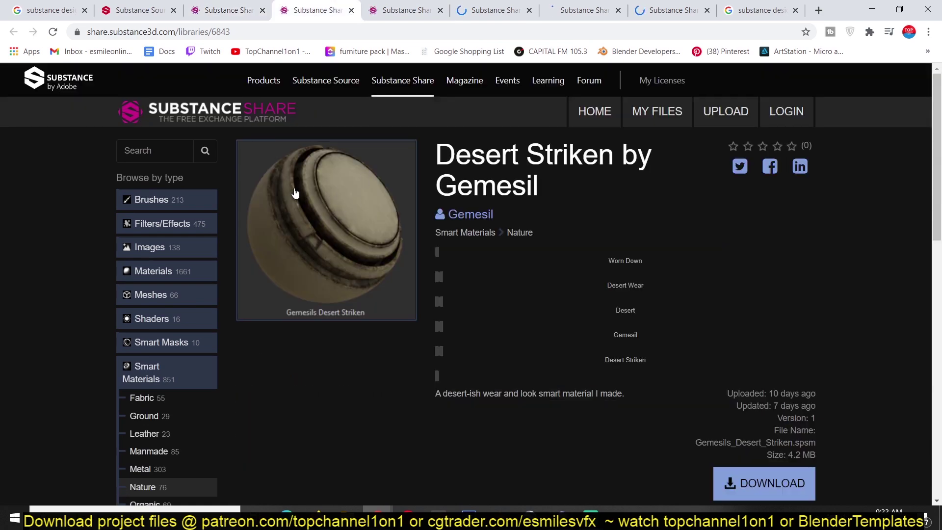
{"action": "key", "text": "ctrl+Tab"}
{"action": "scroll", "coordinate": [456, 310], "scroll_direction": "down", "scroll_amount": 2}
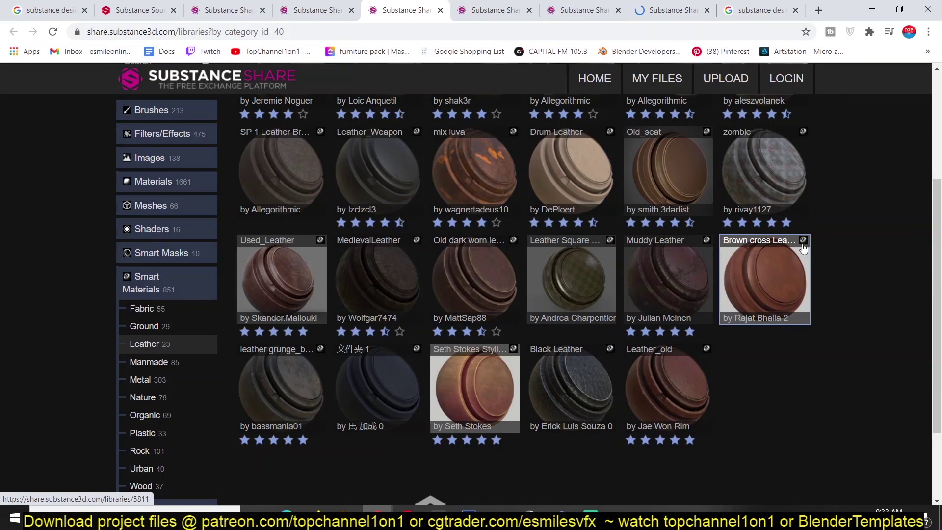
{"action": "middle_click", "coordinate": [597, 396]}
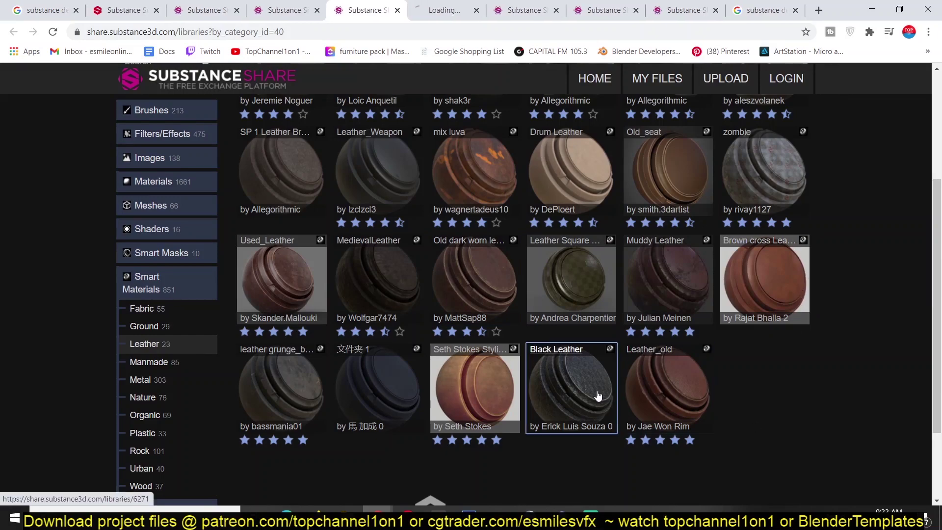
{"action": "middle_click", "coordinate": [250, 276]}
{"action": "scroll", "coordinate": [312, 319], "scroll_direction": "up", "scroll_amount": 3}
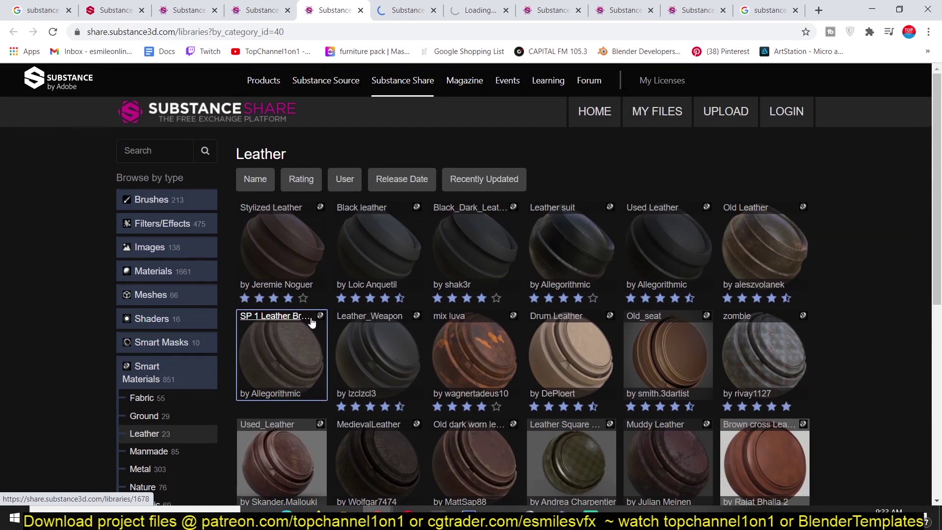
{"action": "scroll", "coordinate": [311, 320], "scroll_direction": "down", "scroll_amount": 2}
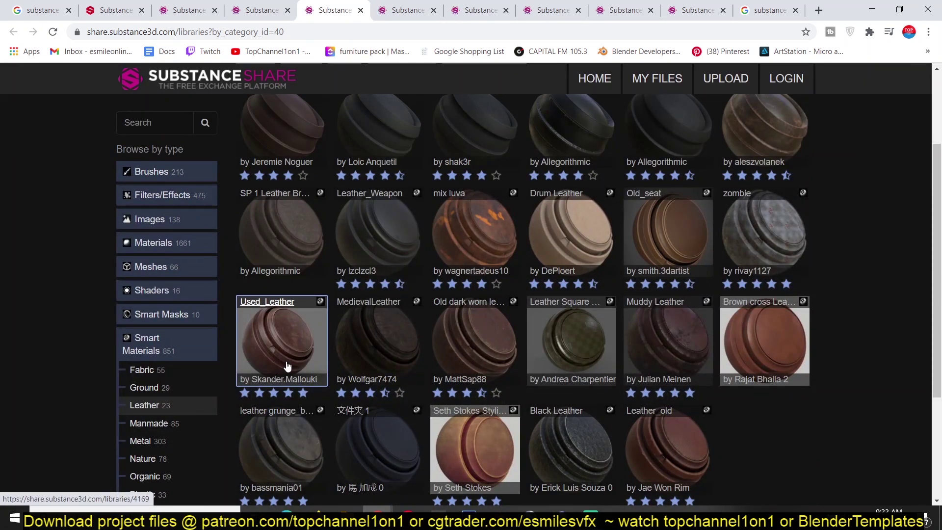
{"action": "scroll", "coordinate": [315, 351], "scroll_direction": "up", "scroll_amount": 3}
{"action": "key", "text": "ctrl+Tab"}
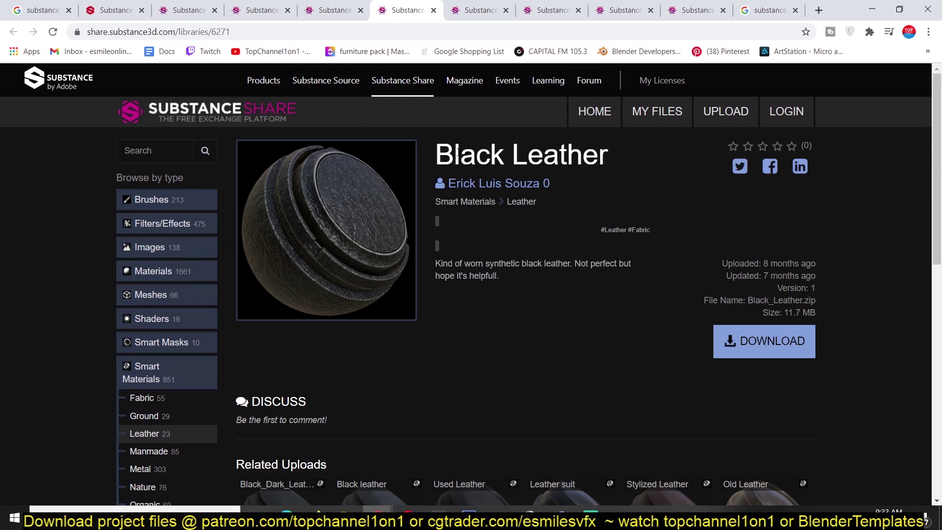
{"action": "scroll", "coordinate": [321, 191], "scroll_direction": "down", "scroll_amount": 2}
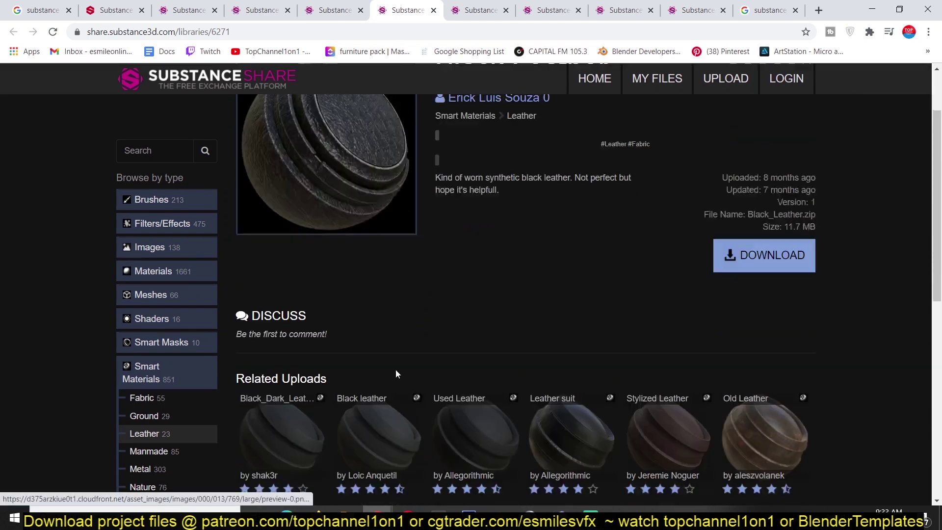
{"action": "scroll", "coordinate": [395, 369], "scroll_direction": "down", "scroll_amount": 1}
{"action": "scroll", "coordinate": [730, 214], "scroll_direction": "down", "scroll_amount": 2}
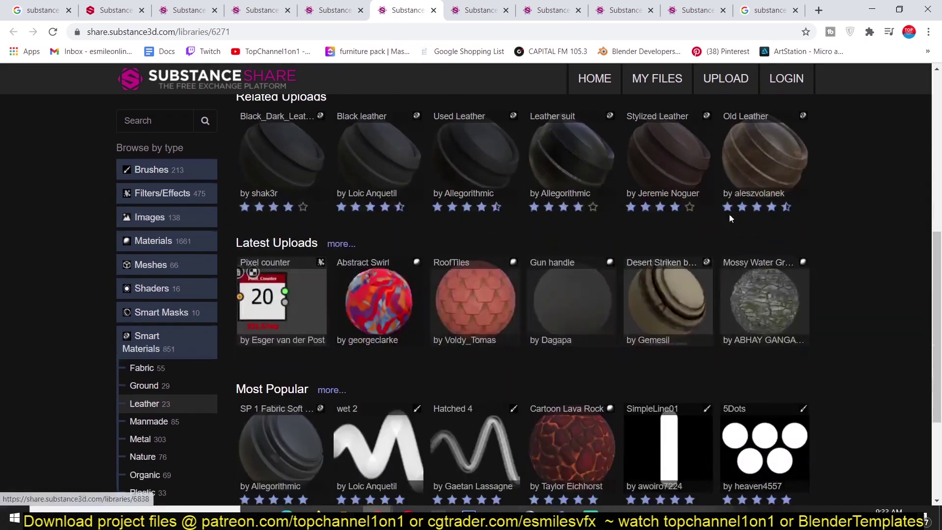
{"action": "middle_click", "coordinate": [769, 161]}
{"action": "scroll", "coordinate": [515, 242], "scroll_direction": "down", "scroll_amount": 2}
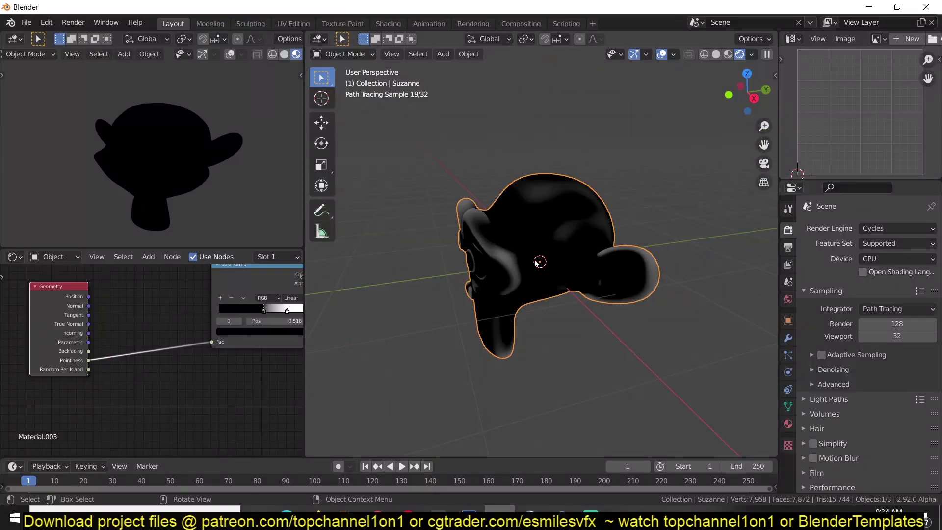
- Extrude a face on top of Suzanne's head upward into a spike in Edit Mode
{"action": "middle_click_drag", "start_coordinate": [538, 263], "coordinate": [629, 251]}
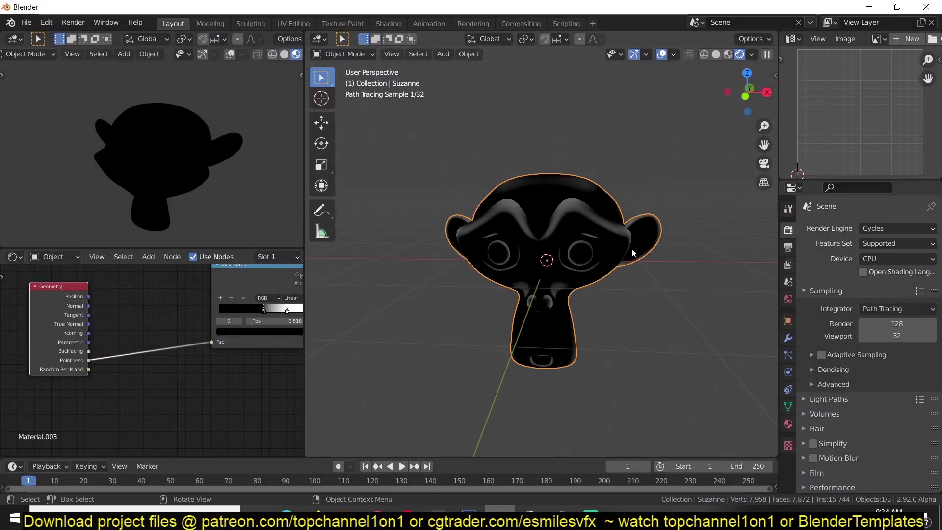
{"action": "scroll", "coordinate": [603, 245], "scroll_direction": "up", "scroll_amount": 2}
{"action": "scroll", "coordinate": [587, 241], "scroll_direction": "up", "scroll_amount": 2}
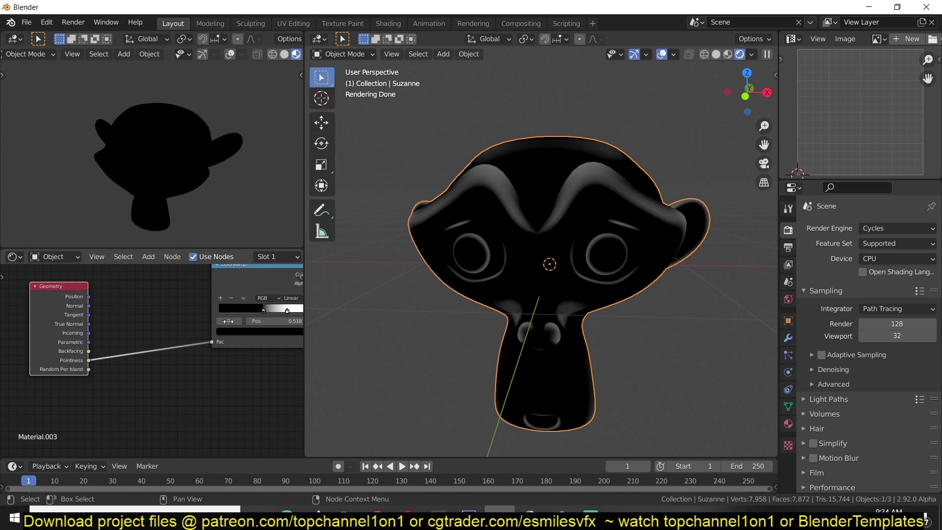
{"action": "middle_click_drag", "start_coordinate": [420, 235], "coordinate": [497, 208]}
{"action": "middle_click_drag", "start_coordinate": [525, 243], "coordinate": [471, 284]}
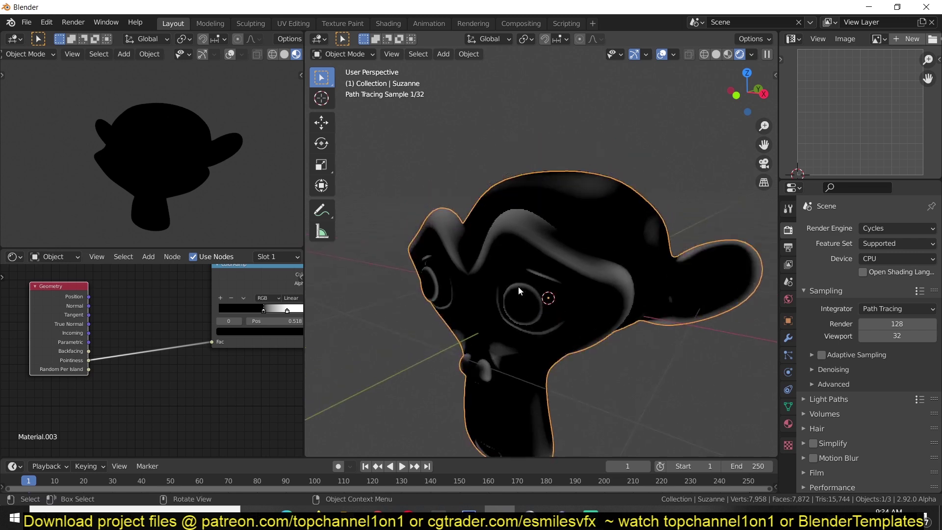
{"action": "key", "text": "Tab"}
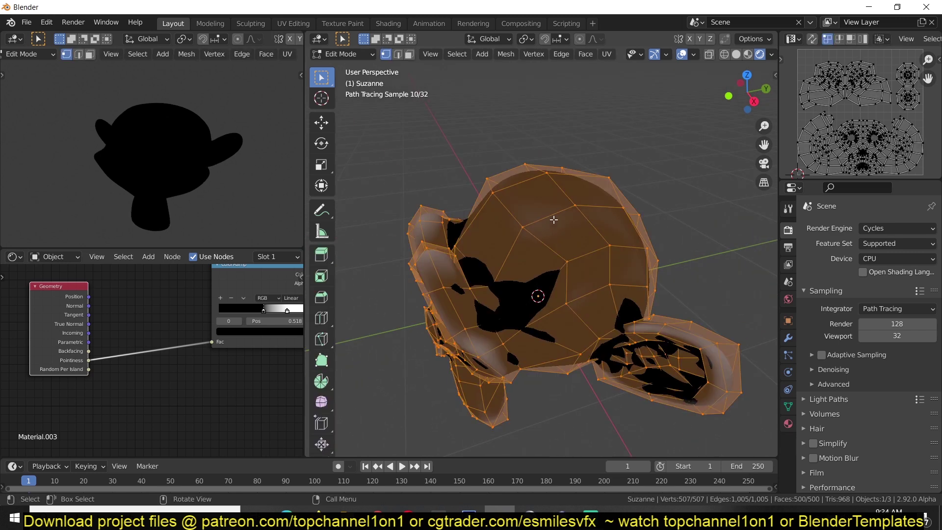
{"action": "left_click", "coordinate": [548, 203]}
{"action": "key", "text": "e"}
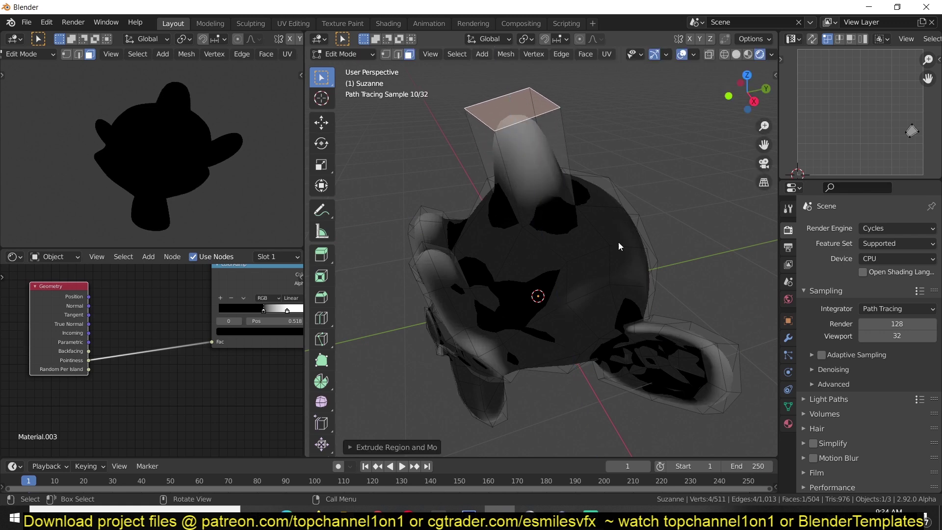
{"action": "key", "text": "Escape"}
{"action": "key", "text": "Tab"}
- Orbit back to a front view of the horned Suzanne
{"action": "mouse_move", "coordinate": [622, 252]}
{"action": "middle_mouse_down"}
{"action": "mouse_move", "coordinate": [552, 237]}
{"action": "mouse_move", "coordinate": [554, 151]}
{"action": "middle_mouse_up"}
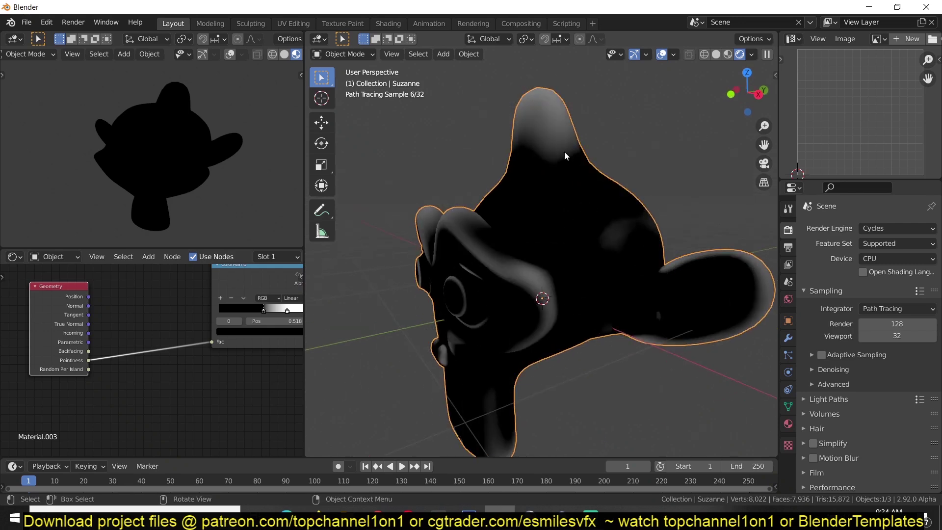
{"action": "mouse_move", "coordinate": [554, 152]}
{"action": "middle_mouse_down"}
{"action": "mouse_move", "coordinate": [599, 213]}
{"action": "mouse_move", "coordinate": [578, 250]}
{"action": "middle_mouse_up"}
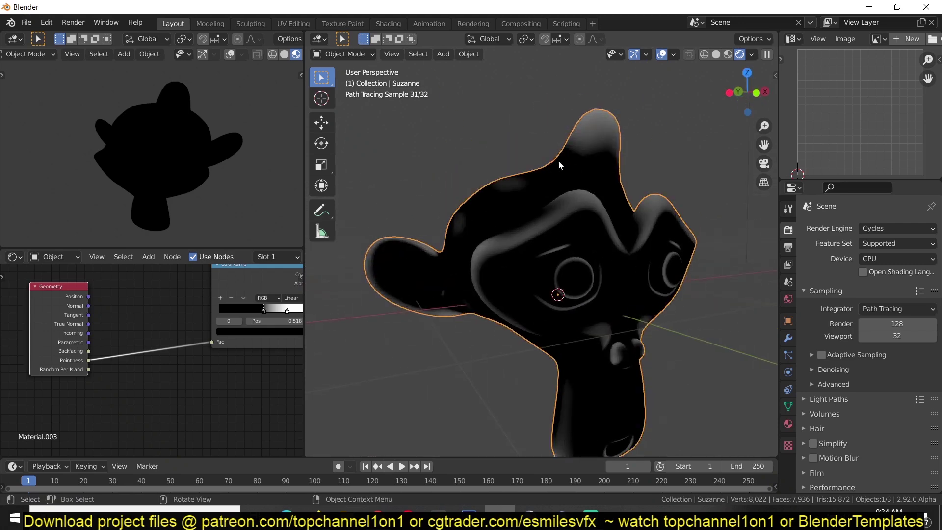
{"action": "middle_click_drag", "start_coordinate": [588, 230], "coordinate": [574, 268]}
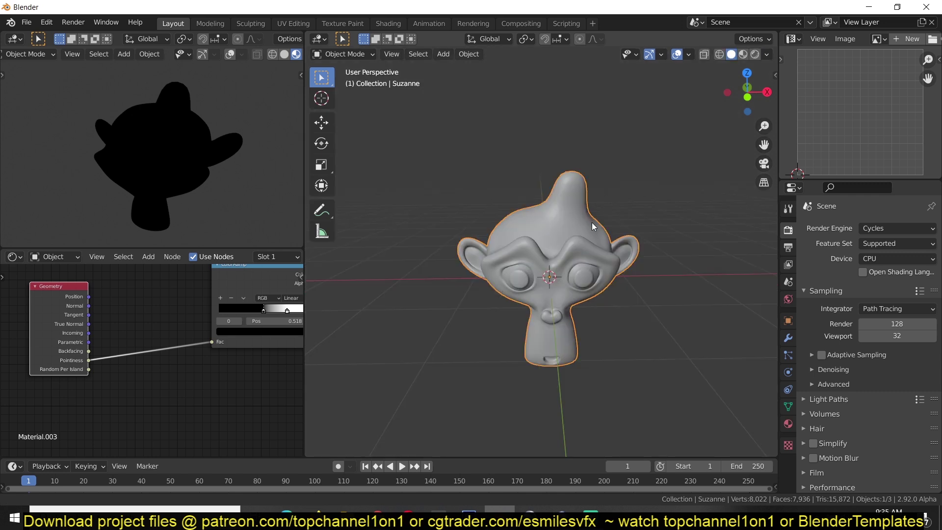
- Switch to Vertex Paint mode and apply Dirty Vertex Colors to Suzanne
{"action": "middle_click_drag", "start_coordinate": [605, 193], "coordinate": [600, 259]}
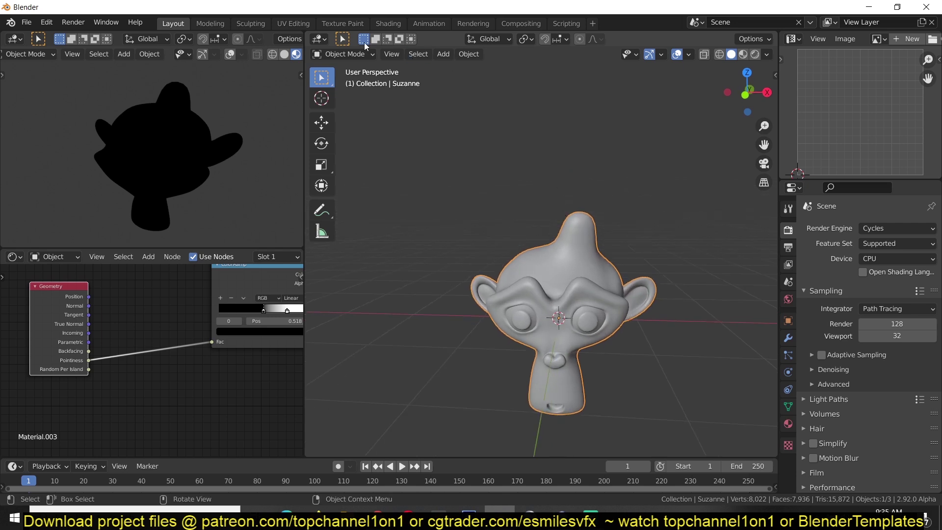
{"action": "left_click", "coordinate": [344, 54]}
{"action": "left_click", "coordinate": [355, 109]}
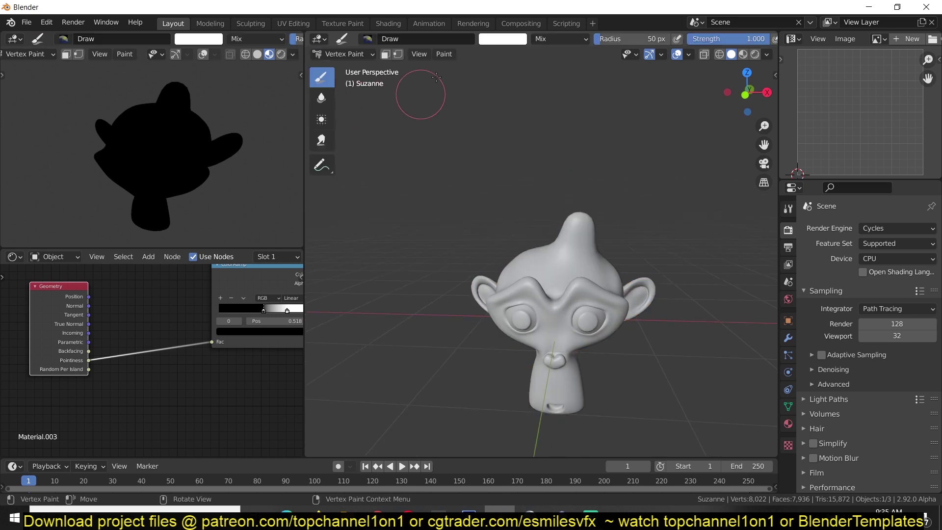
{"action": "left_click", "coordinate": [444, 54]}
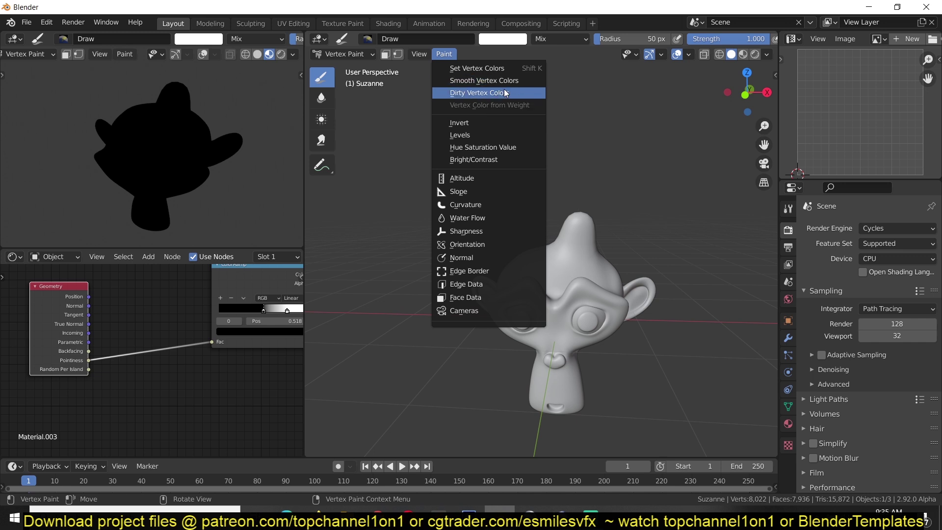
{"action": "left_click", "coordinate": [505, 92]}
- Inspect the darkened crevices, then return to Object Mode
{"action": "middle_click_drag", "start_coordinate": [498, 183], "coordinate": [474, 210]}
{"action": "scroll", "coordinate": [472, 210], "scroll_direction": "up", "scroll_amount": 5}
{"action": "scroll", "coordinate": [594, 337], "scroll_direction": "down", "scroll_amount": 5}
{"action": "scroll", "coordinate": [593, 337], "scroll_direction": "up", "scroll_amount": 5}
{"action": "middle_click_drag", "start_coordinate": [593, 336], "coordinate": [424, 214]}
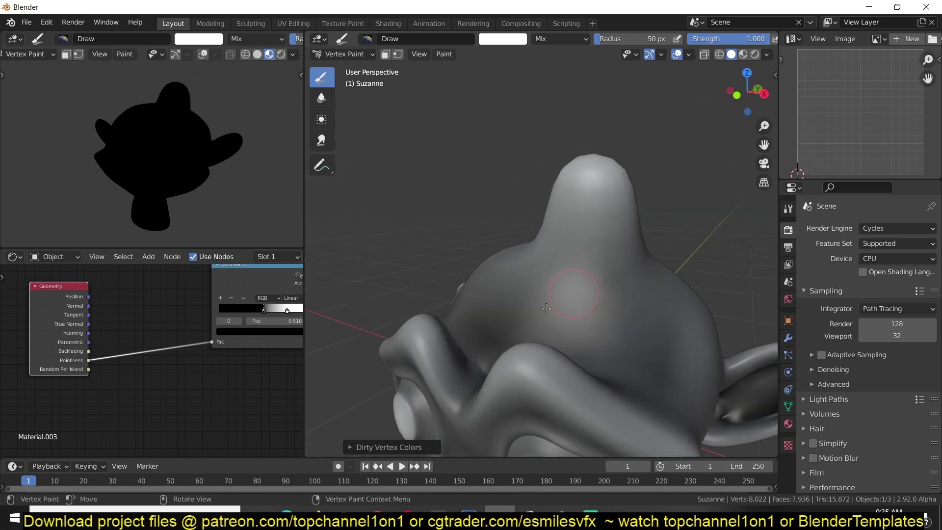
{"action": "scroll", "coordinate": [424, 214], "scroll_direction": "down", "scroll_amount": 5}
{"action": "scroll", "coordinate": [424, 213], "scroll_direction": "up", "scroll_amount": 3}
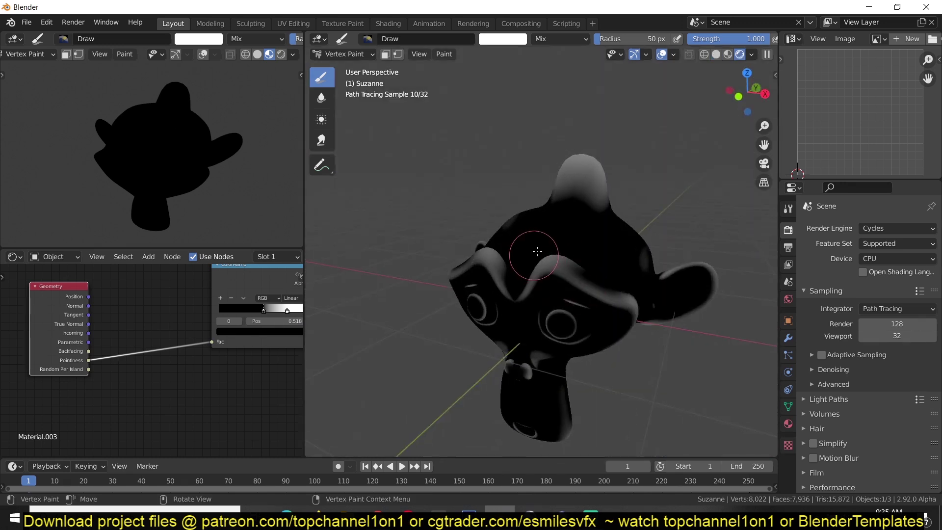
{"action": "left_click", "coordinate": [369, 54]}
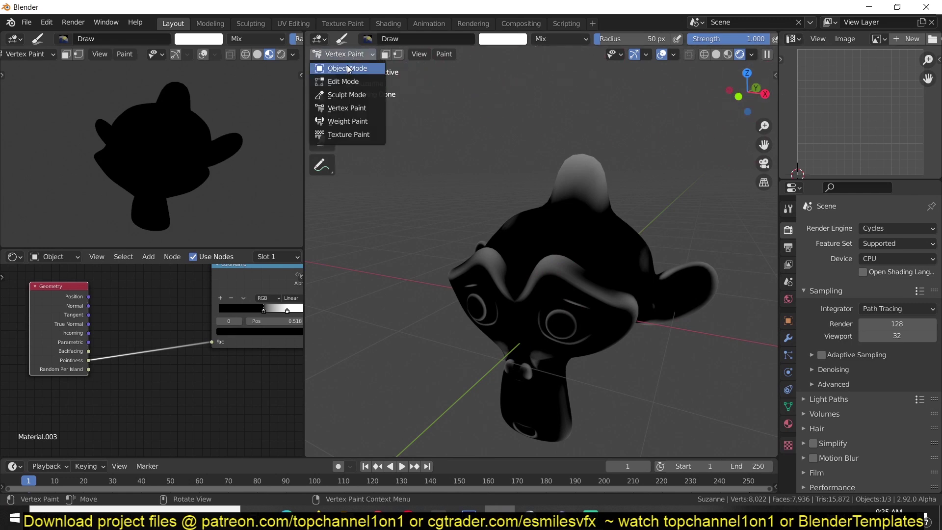
{"action": "left_click", "coordinate": [349, 70]}
{"action": "left_click", "coordinate": [731, 54]}
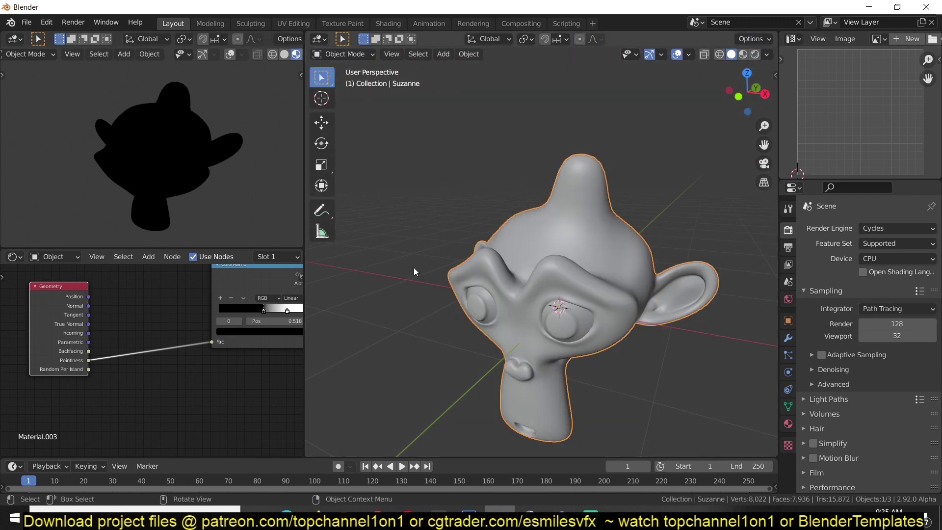
{"action": "scroll", "coordinate": [151, 364], "scroll_direction": "down", "scroll_amount": 1}
{"action": "middle_click_drag", "start_coordinate": [119, 378], "coordinate": [70, 442]}
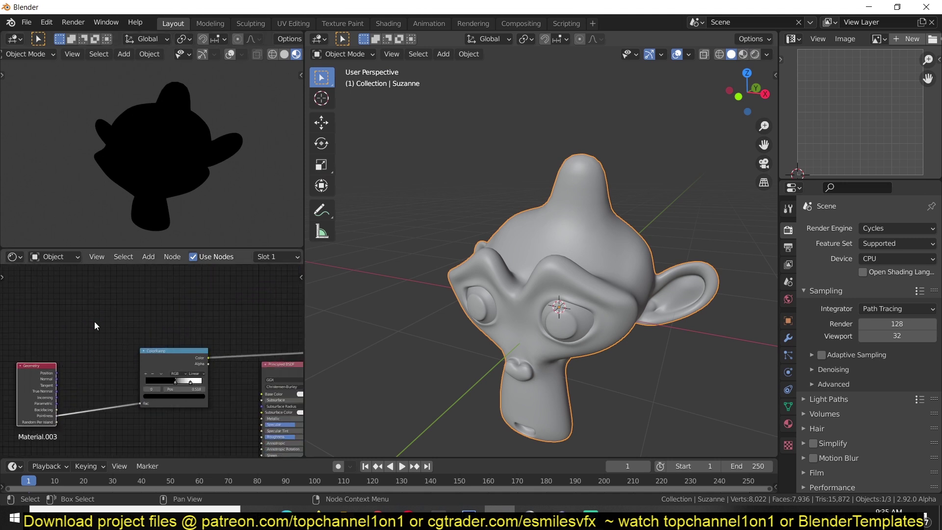
{"action": "middle_click_drag", "start_coordinate": [263, 143], "coordinate": [195, 117]}
{"action": "middle_click_drag", "start_coordinate": [84, 296], "coordinate": [140, 311]}
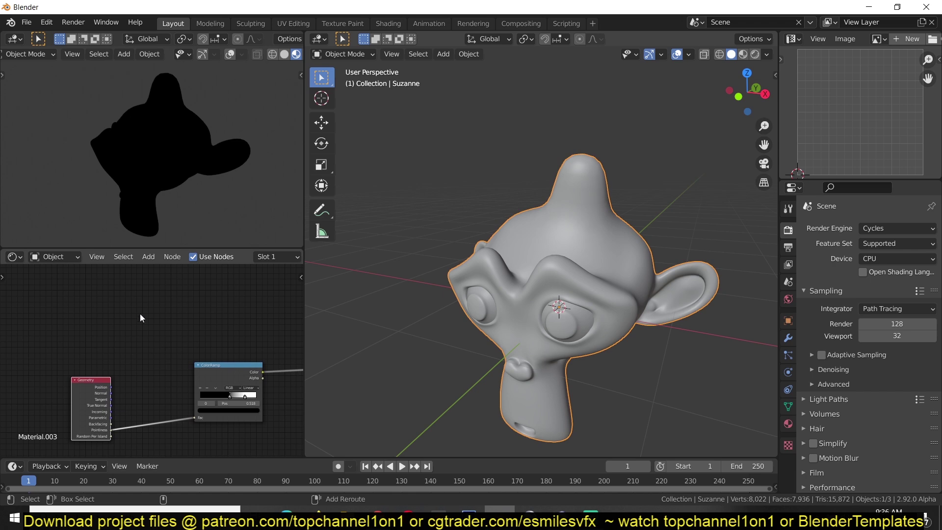
{"action": "key", "text": "shift+a"}
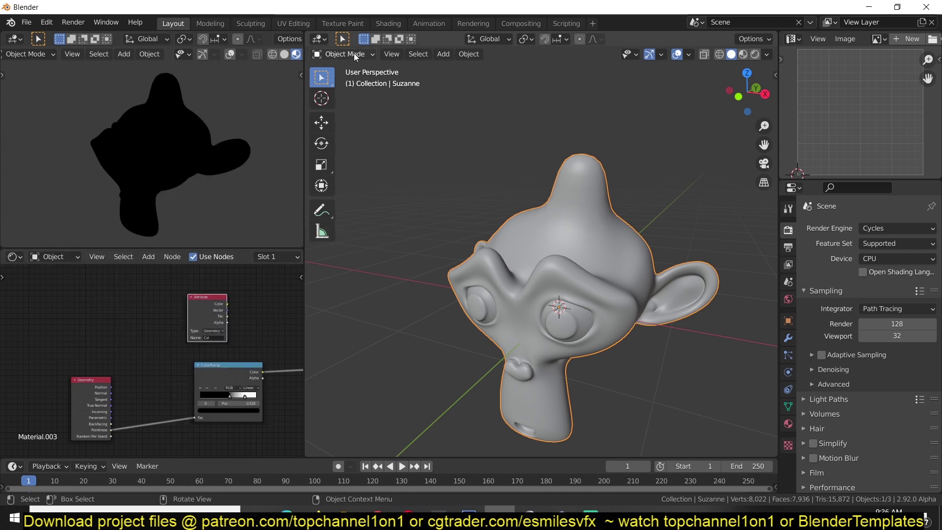
{"action": "scroll", "coordinate": [206, 357], "scroll_direction": "up", "scroll_amount": 2}
{"action": "scroll", "coordinate": [191, 360], "scroll_direction": "up", "scroll_amount": 2}
{"action": "scroll", "coordinate": [197, 350], "scroll_direction": "up", "scroll_amount": 1}
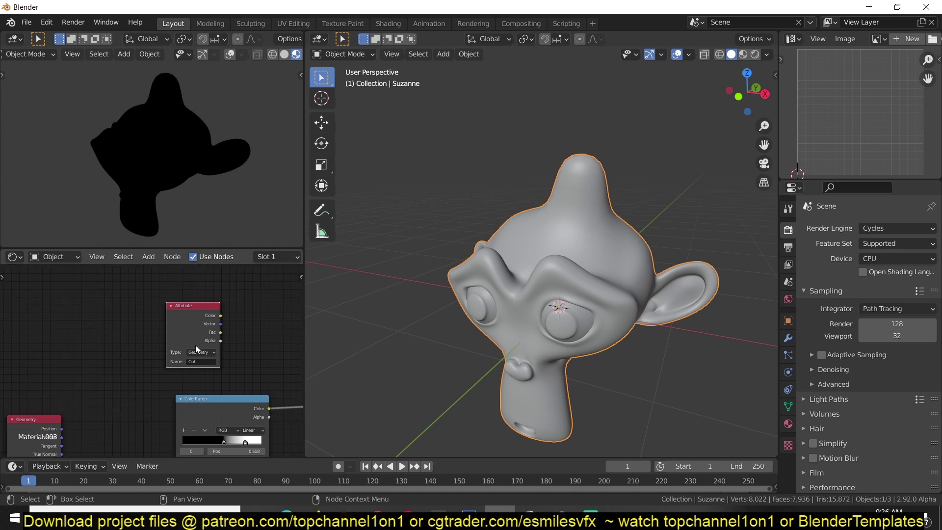
{"action": "left_click_drag", "start_coordinate": [196, 349], "coordinate": [127, 306]}
{"action": "left_click", "coordinate": [128, 300], "text": "ctrl+shift"}
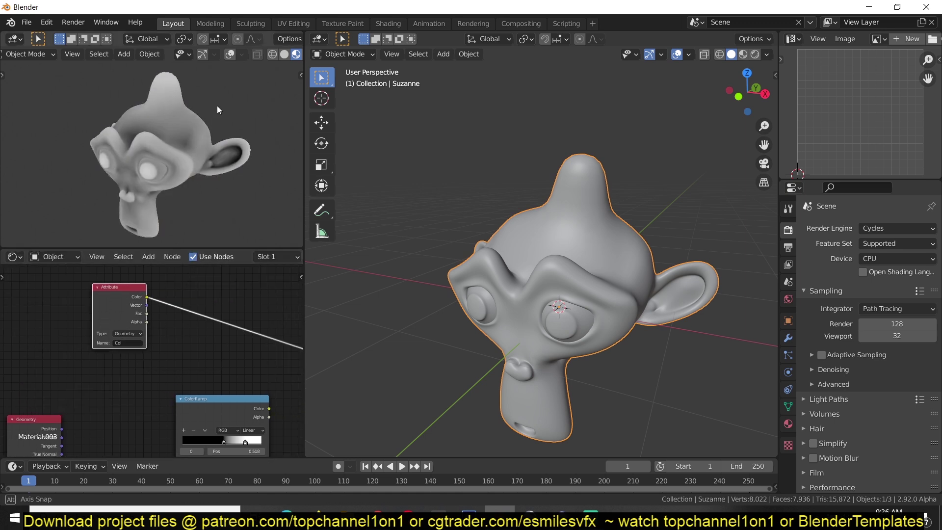
{"action": "middle_click_drag", "start_coordinate": [146, 334], "coordinate": [180, 281]}
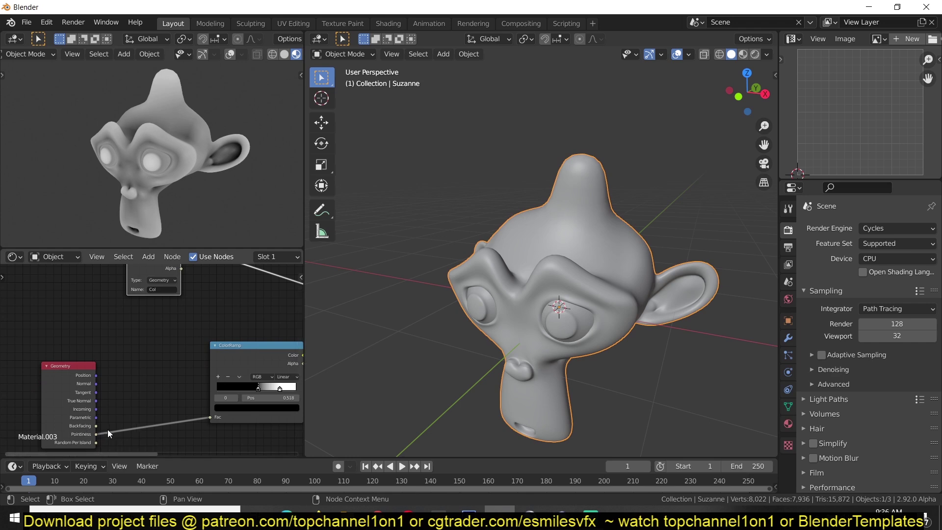
{"action": "middle_click_drag", "start_coordinate": [165, 349], "coordinate": [115, 380]}
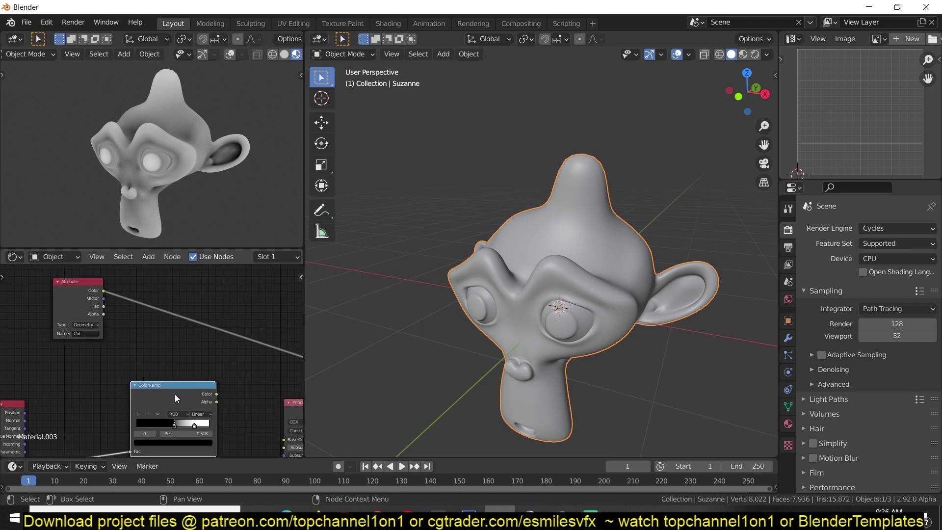
{"action": "key", "text": "shift+d"}
{"action": "left_click", "coordinate": [168, 294]}
{"action": "scroll", "coordinate": [177, 353], "scroll_direction": "up", "scroll_amount": 2}
{"action": "left_click_drag", "start_coordinate": [227, 347], "coordinate": [202, 348]}
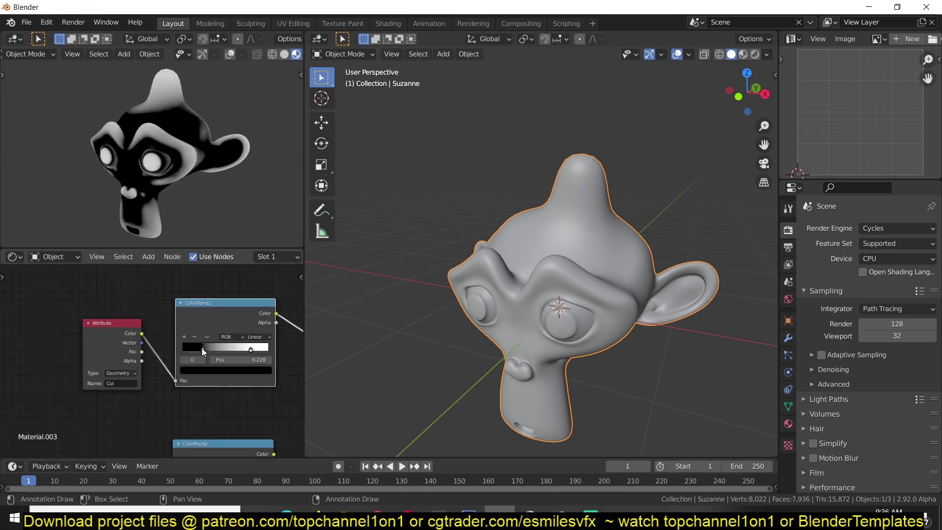
{"action": "scroll", "coordinate": [157, 381], "scroll_direction": "down", "scroll_amount": 1}
{"action": "middle_click_drag", "start_coordinate": [187, 408], "coordinate": [183, 392]}
{"action": "scroll", "coordinate": [187, 391], "scroll_direction": "down", "scroll_amount": 1}
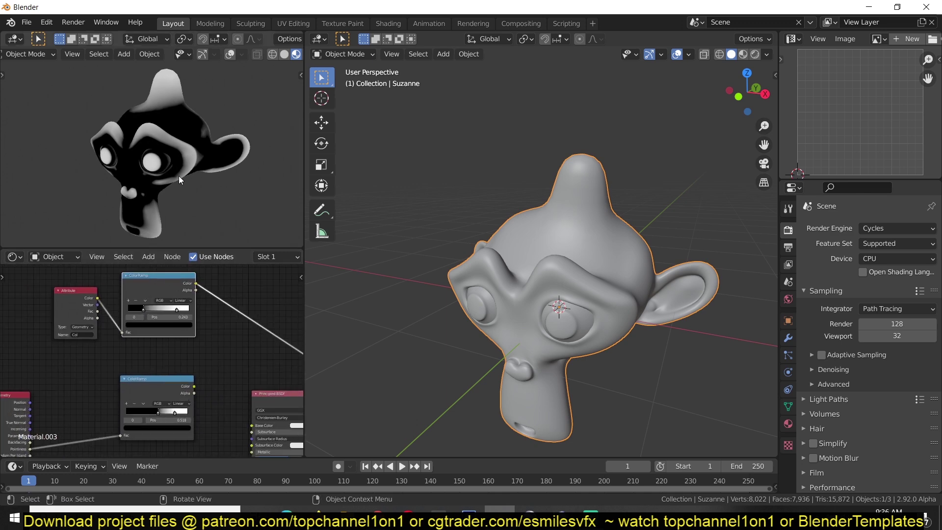
{"action": "mouse_move", "coordinate": [179, 172]}
{"action": "middle_mouse_down"}
{"action": "mouse_move", "coordinate": [259, 101]}
{"action": "mouse_move", "coordinate": [210, 167]}
{"action": "mouse_move", "coordinate": [267, 113]}
{"action": "mouse_move", "coordinate": [82, 154]}
{"action": "mouse_move", "coordinate": [148, 236]}
{"action": "middle_mouse_up"}
{"action": "scroll", "coordinate": [193, 332], "scroll_direction": "down", "scroll_amount": 2}
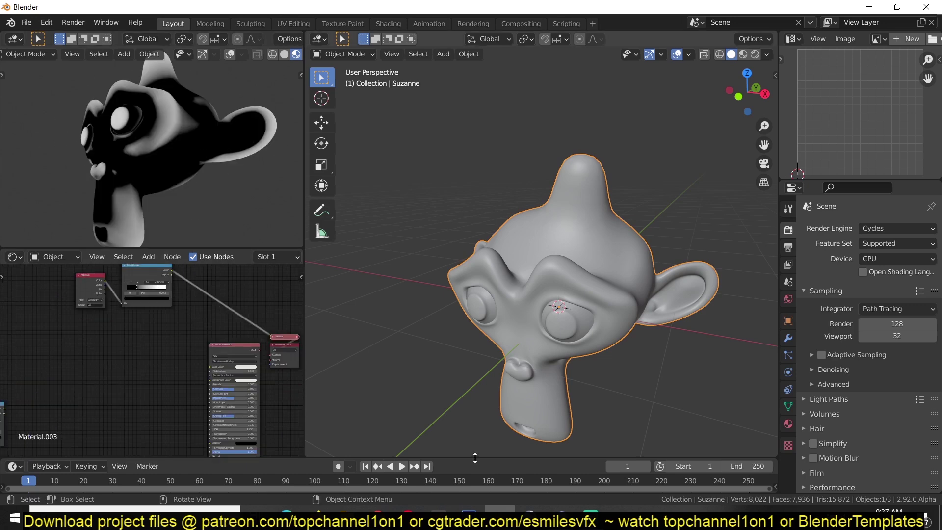
{"action": "left_click", "coordinate": [377, 513]}
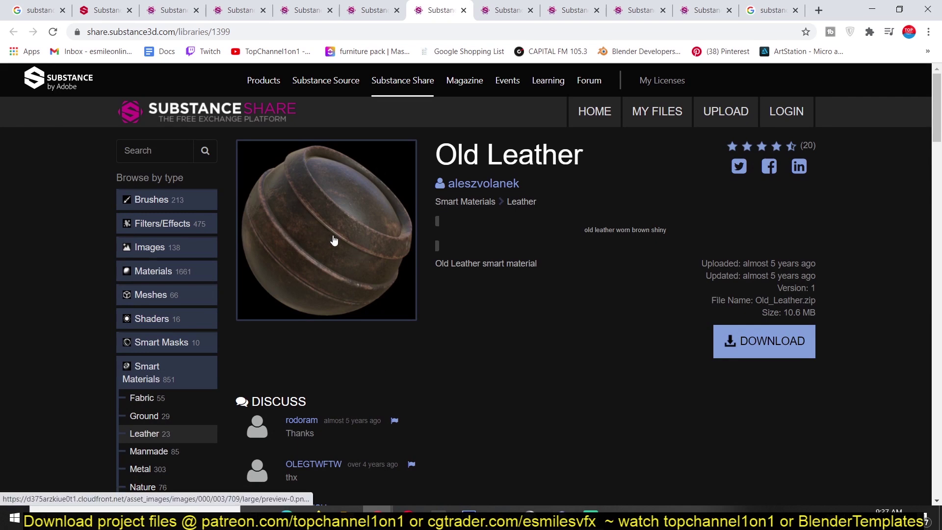
{"action": "left_click", "coordinate": [500, 512]}
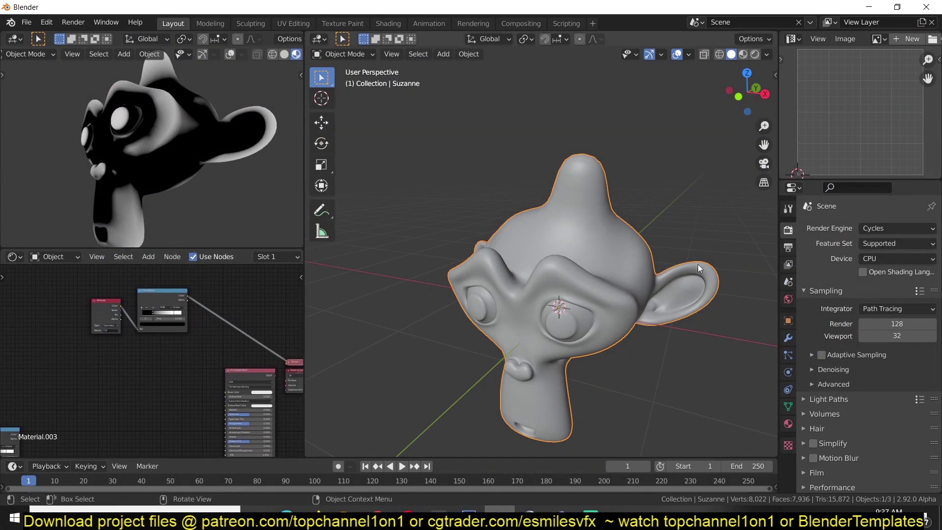
- Enable Material Preview and load the leather texture images onto the Principled BSDF with Ctrl+Shift+T
{"action": "mouse_move", "coordinate": [187, 393]}
{"action": "middle_mouse_down"}
{"action": "mouse_move", "coordinate": [230, 361]}
{"action": "mouse_move", "coordinate": [203, 346]}
{"action": "middle_mouse_up"}
{"action": "scroll", "coordinate": [639, 190], "scroll_direction": "up", "scroll_amount": 2}
{"action": "left_click", "coordinate": [743, 54]}
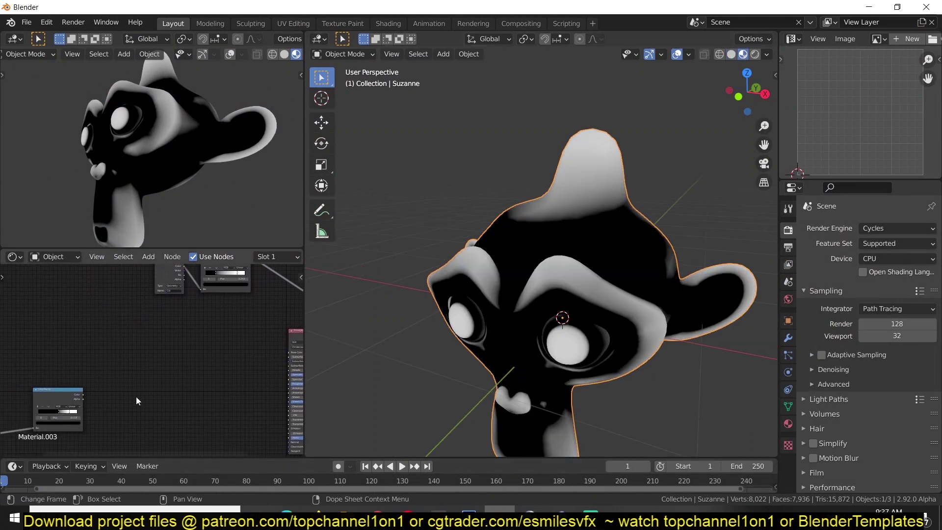
{"action": "middle_click_drag", "start_coordinate": [294, 346], "coordinate": [266, 320]}
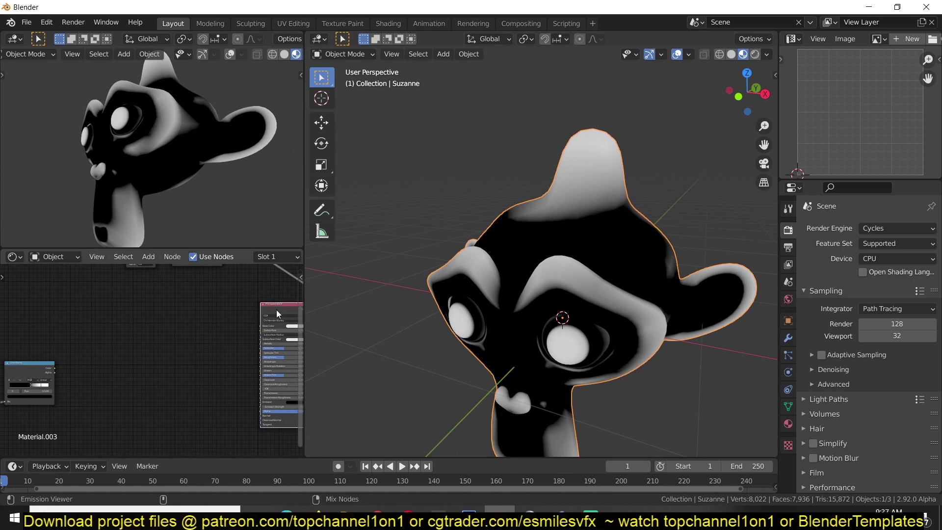
{"action": "key", "text": "ctrl+shift+t"}
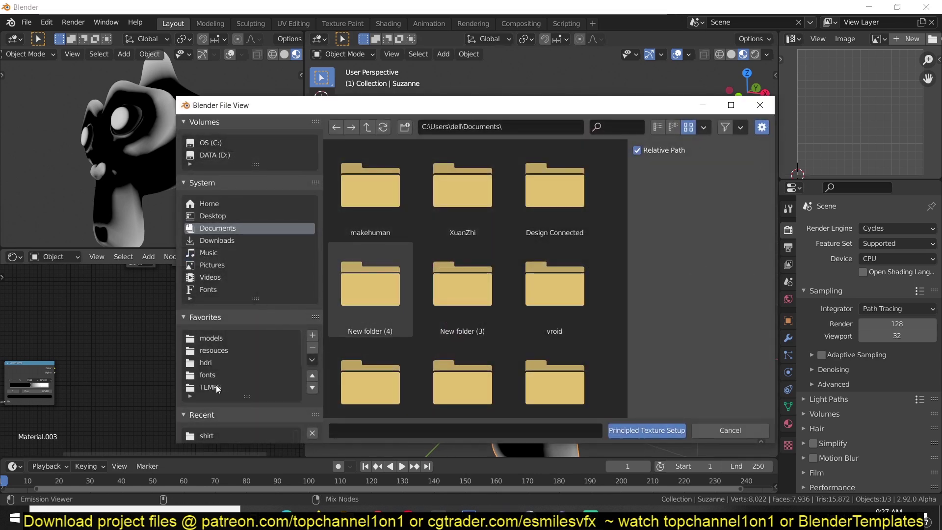
{"action": "scroll", "coordinate": [215, 402], "scroll_direction": "down", "scroll_amount": 1}
{"action": "scroll", "coordinate": [305, 385], "scroll_direction": "down", "scroll_amount": 4}
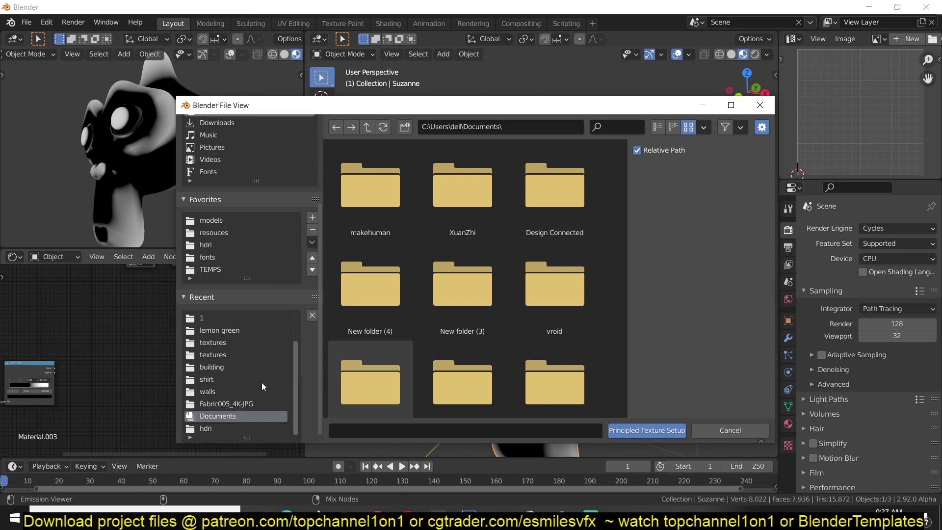
{"action": "left_click", "coordinate": [647, 437]}
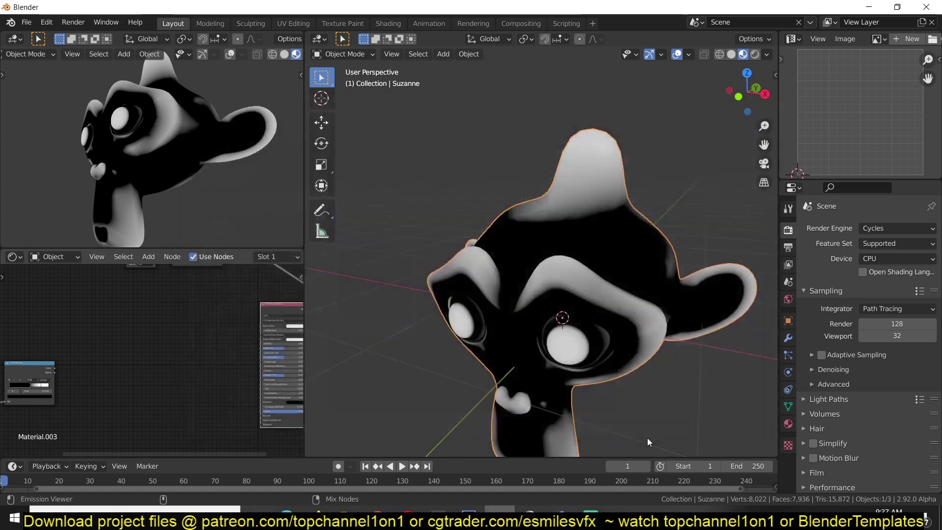
- Preview the full Principled BSDF leather shader on Suzanne and orbit around it
{"action": "middle_click_drag", "start_coordinate": [205, 285], "coordinate": [112, 309]}
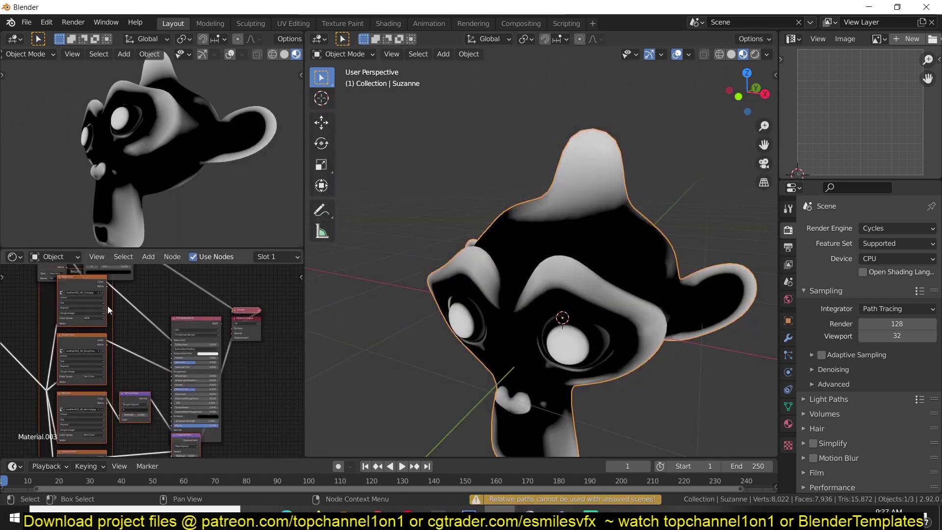
{"action": "left_click", "coordinate": [197, 326], "text": "ctrl+shift"}
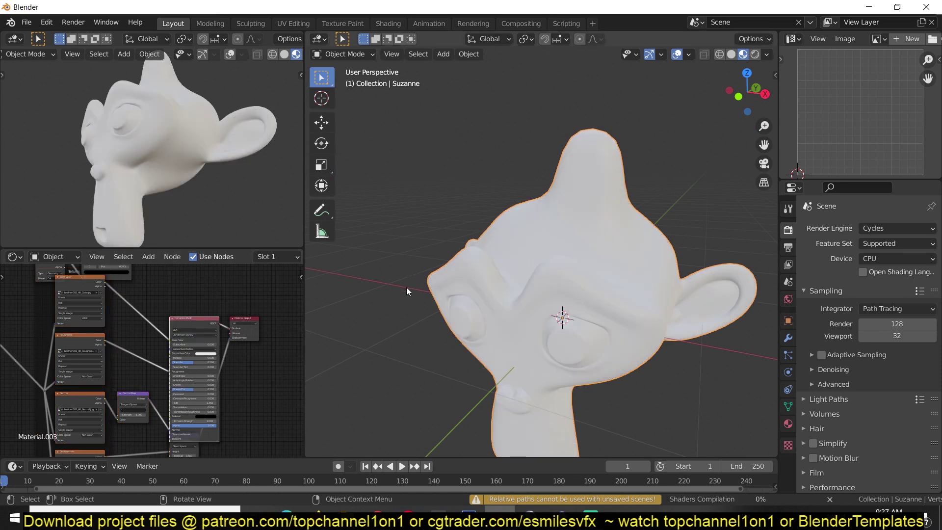
{"action": "mouse_move", "coordinate": [396, 305]}
{"action": "middle_mouse_down"}
{"action": "mouse_move", "coordinate": [502, 224]}
{"action": "mouse_move", "coordinate": [538, 227]}
{"action": "mouse_move", "coordinate": [426, 261]}
{"action": "mouse_move", "coordinate": [472, 280]}
{"action": "mouse_move", "coordinate": [451, 246]}
{"action": "middle_mouse_up"}
{"action": "scroll", "coordinate": [141, 384], "scroll_direction": "down", "scroll_amount": 2}
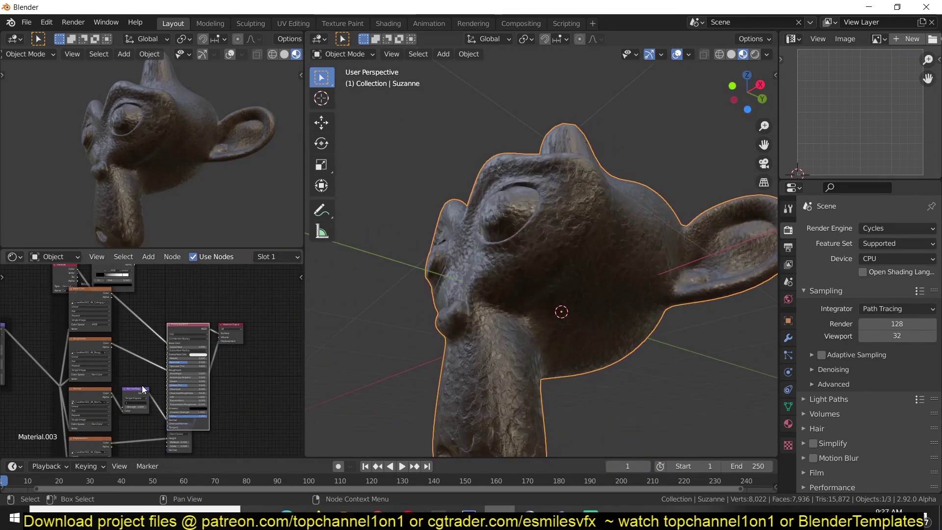
{"action": "scroll", "coordinate": [142, 385], "scroll_direction": "down", "scroll_amount": 2}
{"action": "mouse_move", "coordinate": [516, 347]}
{"action": "middle_mouse_down"}
{"action": "mouse_move", "coordinate": [613, 334]}
{"action": "mouse_move", "coordinate": [514, 365]}
{"action": "mouse_move", "coordinate": [542, 289]}
{"action": "mouse_move", "coordinate": [617, 281]}
{"action": "mouse_move", "coordinate": [613, 288]}
{"action": "mouse_move", "coordinate": [646, 239]}
{"action": "middle_mouse_up"}
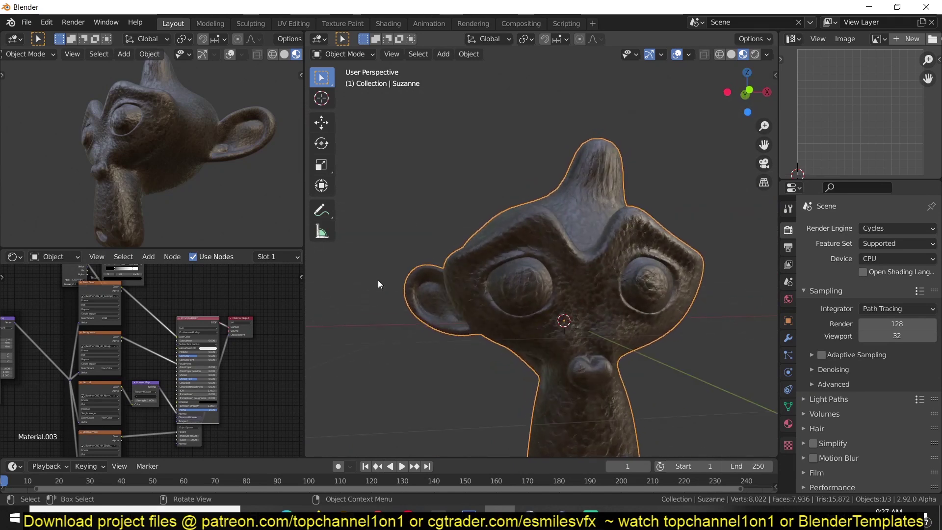
{"action": "middle_click_drag", "start_coordinate": [282, 300], "coordinate": [330, 286]}
{"action": "scroll", "coordinate": [608, 227], "scroll_direction": "up", "scroll_amount": 3}
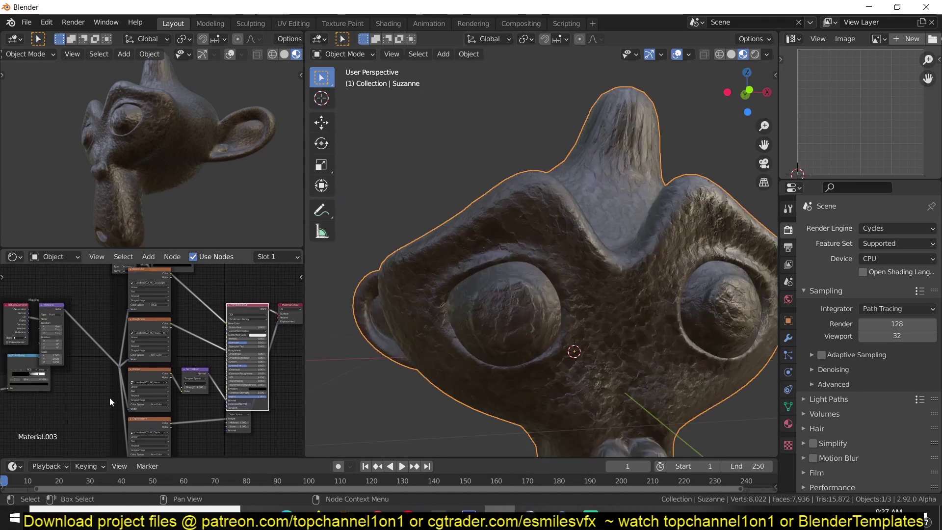
- Link Texture Coordinate Object to the Mapping node and maximize the node editor
{"action": "middle_click_drag", "start_coordinate": [85, 403], "coordinate": [108, 412]}
{"action": "scroll", "coordinate": [111, 411], "scroll_direction": "up", "scroll_amount": 2}
{"action": "middle_click_drag", "start_coordinate": [33, 346], "coordinate": [74, 380]}
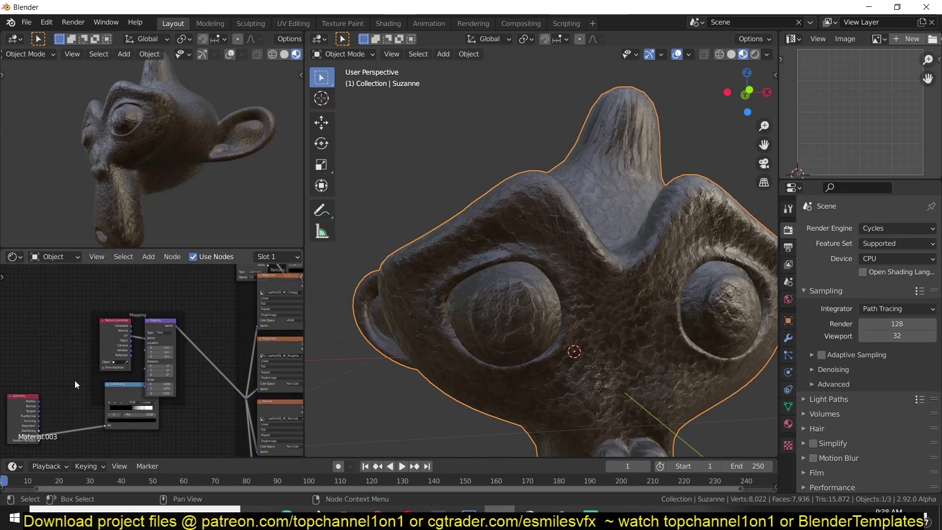
{"action": "scroll", "coordinate": [74, 380], "scroll_direction": "up", "scroll_amount": 2}
{"action": "scroll", "coordinate": [132, 336], "scroll_direction": "up", "scroll_amount": 1}
{"action": "scroll", "coordinate": [125, 356], "scroll_direction": "up", "scroll_amount": 1}
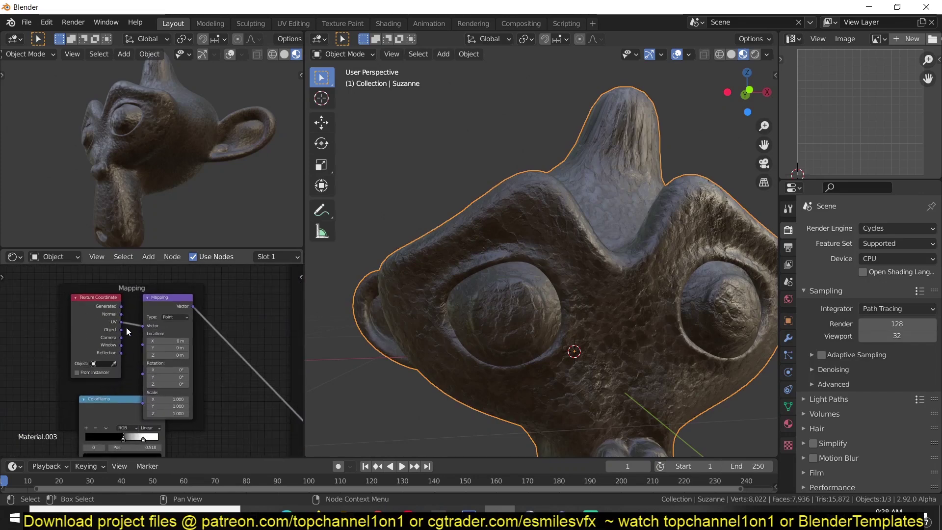
{"action": "left_click_drag", "start_coordinate": [126, 331], "coordinate": [151, 331]}
{"action": "mouse_move", "coordinate": [227, 382]}
{"action": "middle_mouse_down"}
{"action": "mouse_move", "coordinate": [41, 346]}
{"action": "mouse_move", "coordinate": [143, 383]}
{"action": "middle_mouse_up"}
{"action": "scroll", "coordinate": [150, 380], "scroll_direction": "down", "scroll_amount": 1}
{"action": "scroll", "coordinate": [175, 344], "scroll_direction": "up", "scroll_amount": 1}
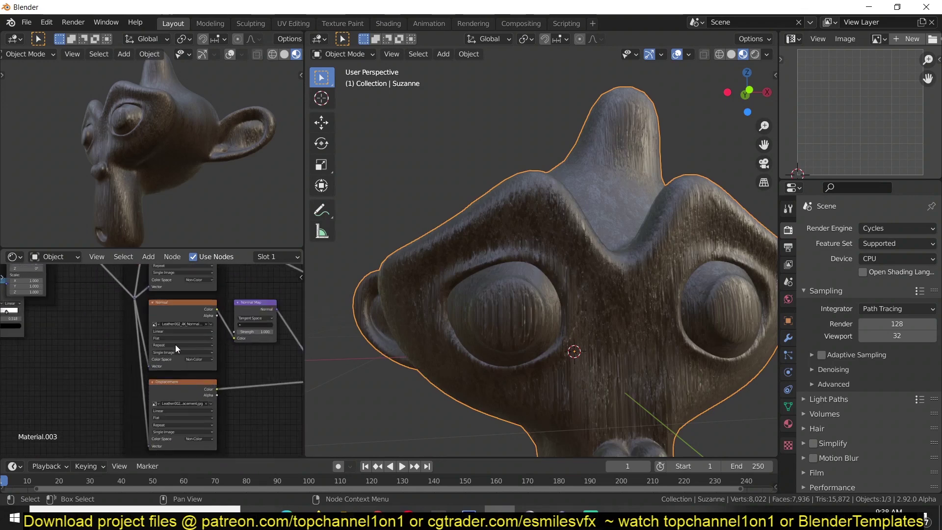
{"action": "scroll", "coordinate": [176, 345], "scroll_direction": "down", "scroll_amount": 1}
{"action": "key", "text": "ctrl+space"}
{"action": "scroll", "coordinate": [406, 329], "scroll_direction": "down", "scroll_amount": 2}
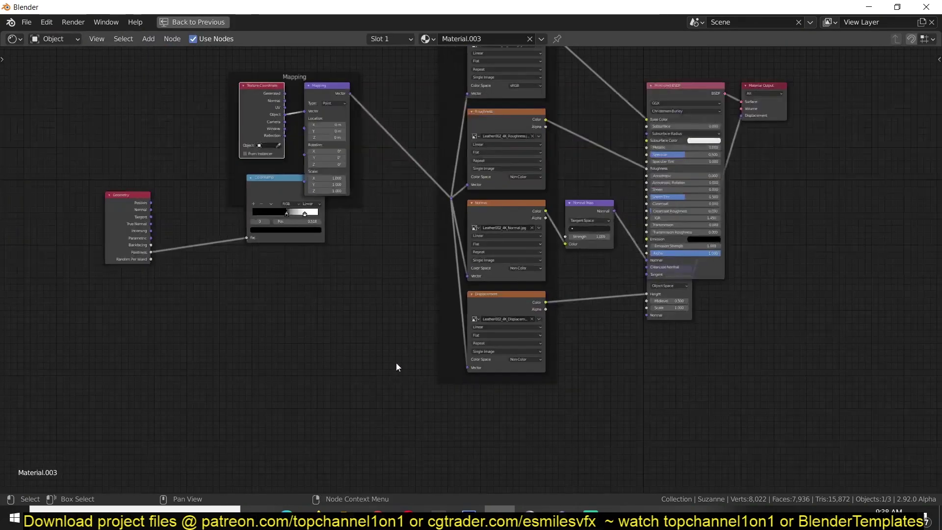
- Set all four leather image textures to Box projection via Copy to Selected, then restore the layout
{"action": "key", "text": "Home"}
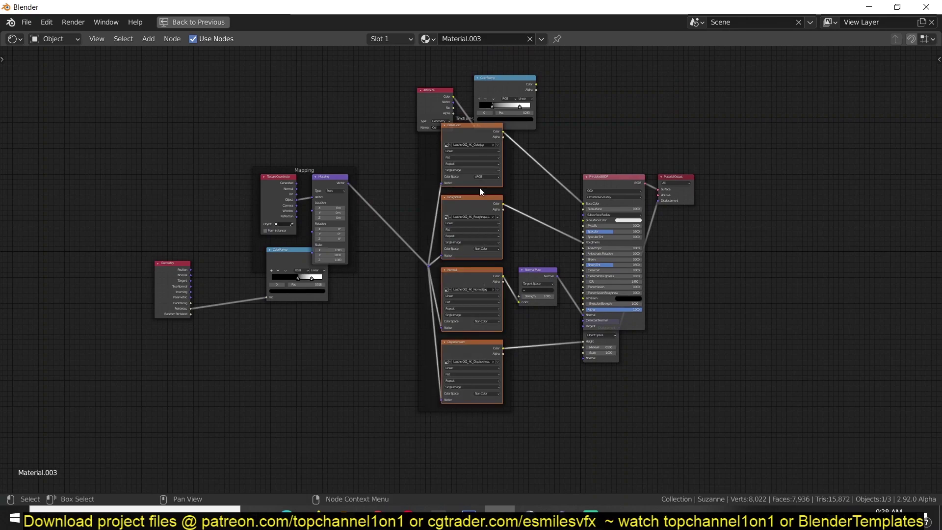
{"action": "scroll", "coordinate": [474, 209], "scroll_direction": "up", "scroll_amount": 2}
{"action": "scroll", "coordinate": [481, 286], "scroll_direction": "up", "scroll_amount": 2}
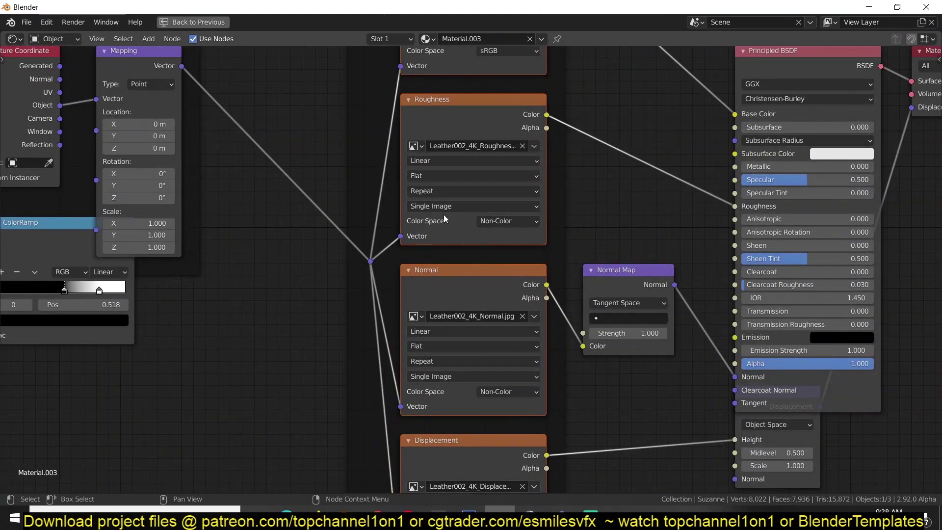
{"action": "scroll", "coordinate": [444, 214], "scroll_direction": "down", "scroll_amount": 2}
{"action": "scroll", "coordinate": [468, 223], "scroll_direction": "down", "scroll_amount": 2}
{"action": "mouse_move", "coordinate": [466, 442]}
{"action": "left_mouse_down"}
{"action": "mouse_move", "coordinate": [512, 195]}
{"action": "mouse_move", "coordinate": [498, 117]}
{"action": "left_mouse_up"}
{"action": "scroll", "coordinate": [481, 111], "scroll_direction": "up", "scroll_amount": 1}
{"action": "scroll", "coordinate": [427, 300], "scroll_direction": "up", "scroll_amount": 1}
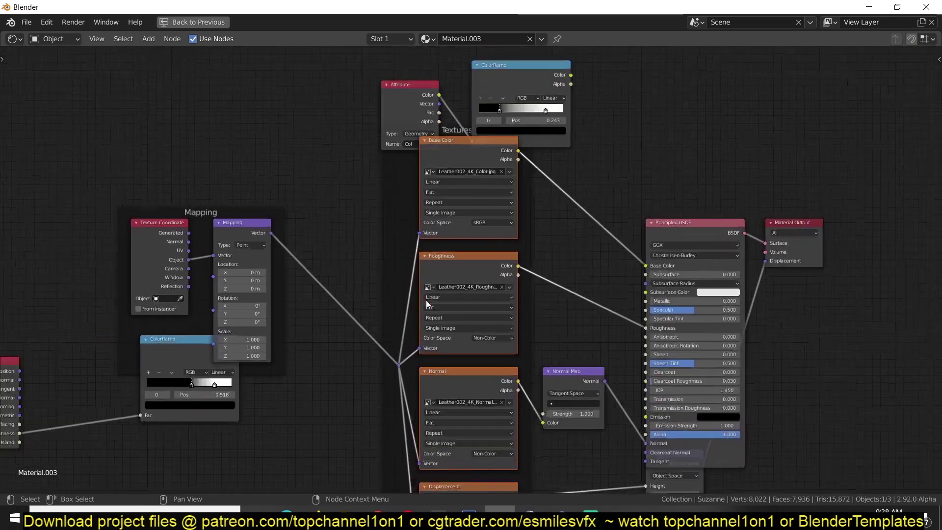
{"action": "scroll", "coordinate": [428, 299], "scroll_direction": "up", "scroll_amount": 2}
{"action": "left_click", "coordinate": [449, 324]}
{"action": "left_click", "coordinate": [427, 347]}
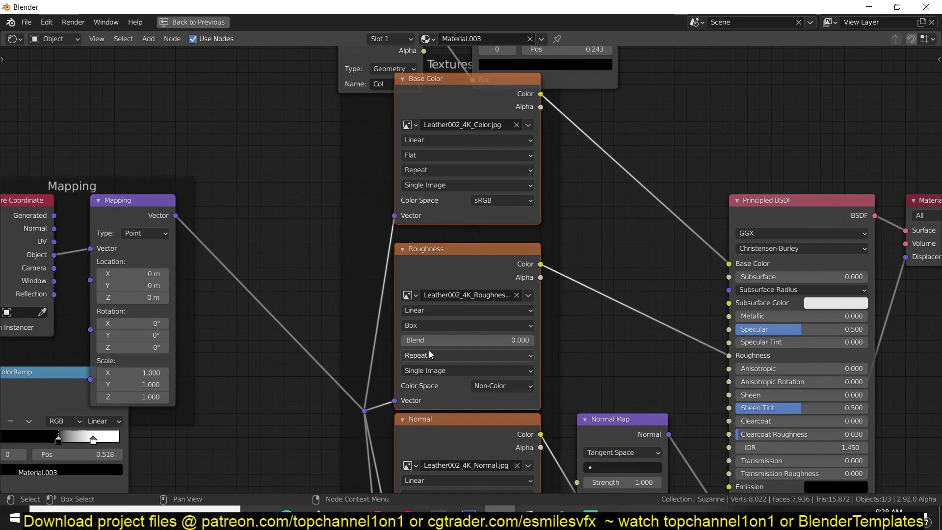
{"action": "right_click", "coordinate": [433, 326]}
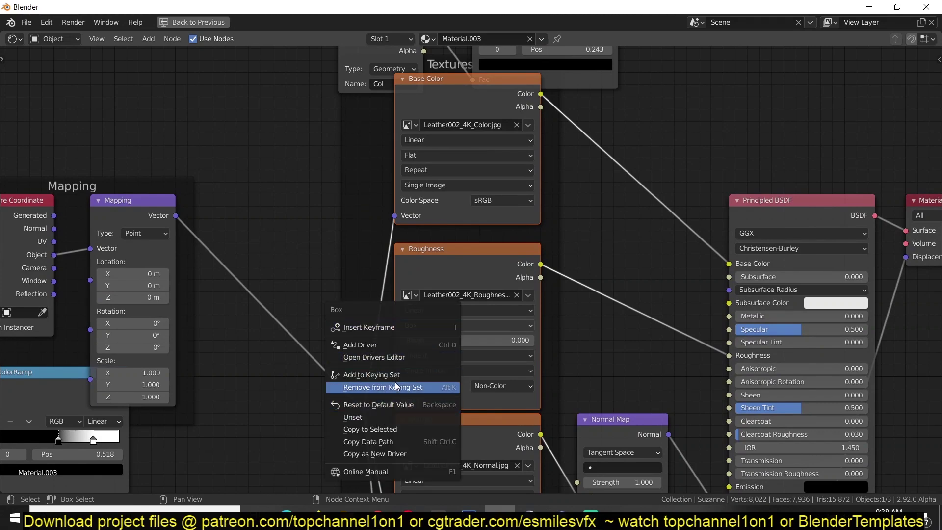
{"action": "left_click", "coordinate": [372, 429]}
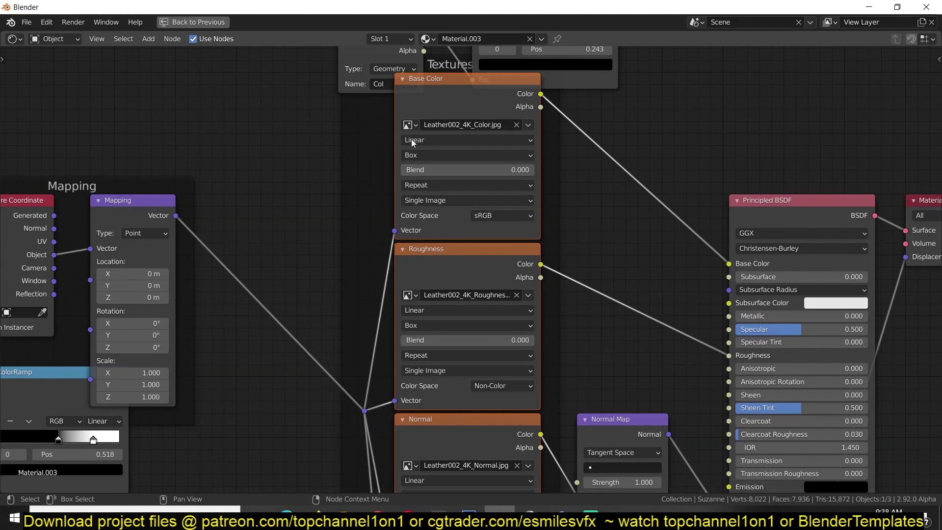
{"action": "key", "text": "ctrl+space"}
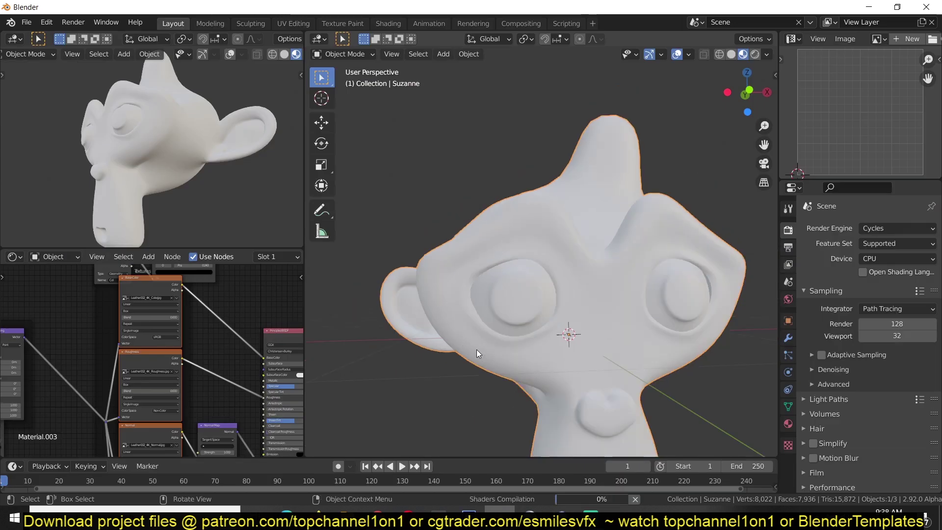
- Deselect Suzanne, orbit the textured model, and glance at the Old Leather browser page
{"action": "mouse_move", "coordinate": [467, 366]}
{"action": "middle_mouse_down"}
{"action": "mouse_move", "coordinate": [532, 378]}
{"action": "mouse_move", "coordinate": [426, 322]}
{"action": "mouse_move", "coordinate": [510, 329]}
{"action": "mouse_move", "coordinate": [595, 373]}
{"action": "mouse_move", "coordinate": [572, 339]}
{"action": "mouse_move", "coordinate": [559, 354]}
{"action": "mouse_move", "coordinate": [492, 361]}
{"action": "middle_mouse_up"}
{"action": "scroll", "coordinate": [510, 329], "scroll_direction": "up", "scroll_amount": 5}
{"action": "scroll", "coordinate": [509, 330], "scroll_direction": "down", "scroll_amount": 4}
{"action": "scroll", "coordinate": [595, 373], "scroll_direction": "down", "scroll_amount": 2}
{"action": "key", "text": "alt+a"}
{"action": "middle_click_drag", "start_coordinate": [567, 279], "coordinate": [583, 290]}
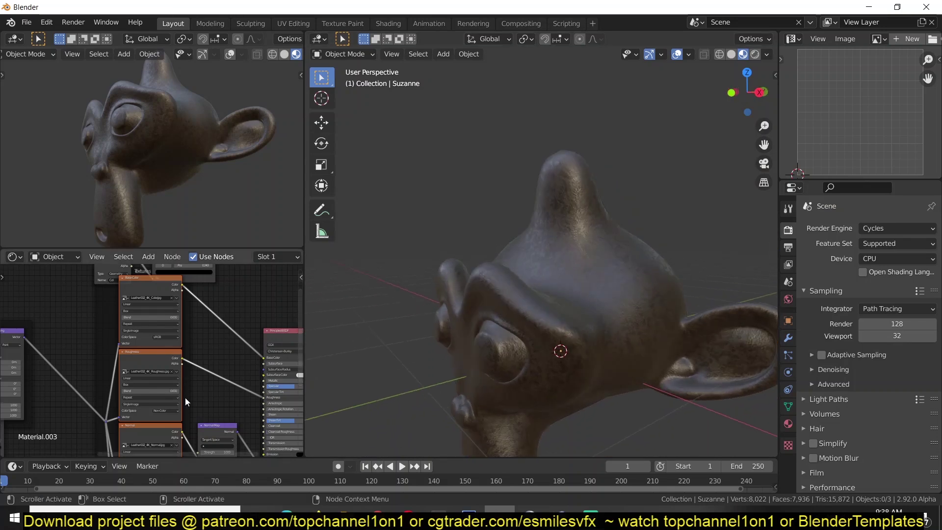
{"action": "left_click", "coordinate": [486, 510]}
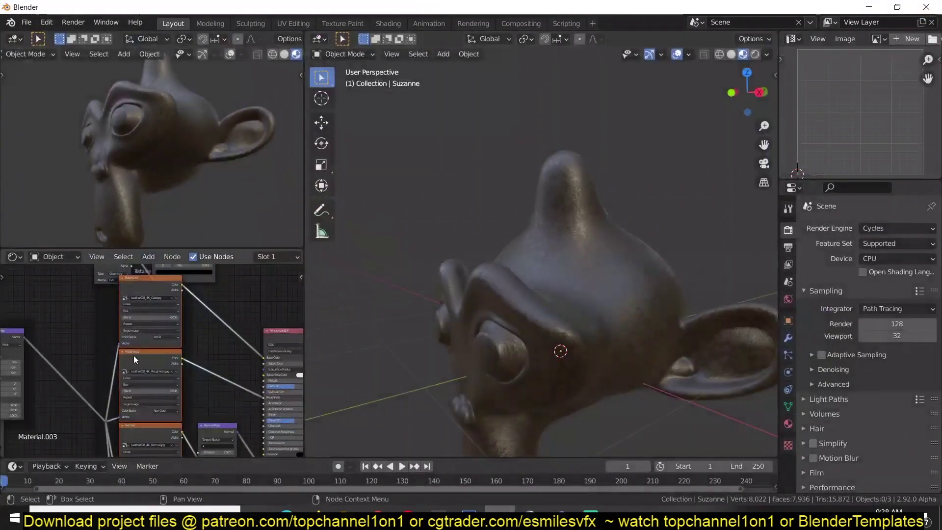
{"action": "scroll", "coordinate": [126, 353], "scroll_direction": "down", "scroll_amount": 2}
{"action": "scroll", "coordinate": [219, 345], "scroll_direction": "down", "scroll_amount": 2}
{"action": "scroll", "coordinate": [203, 341], "scroll_direction": "down", "scroll_amount": 2}
{"action": "scroll", "coordinate": [227, 280], "scroll_direction": "up", "scroll_amount": 1}
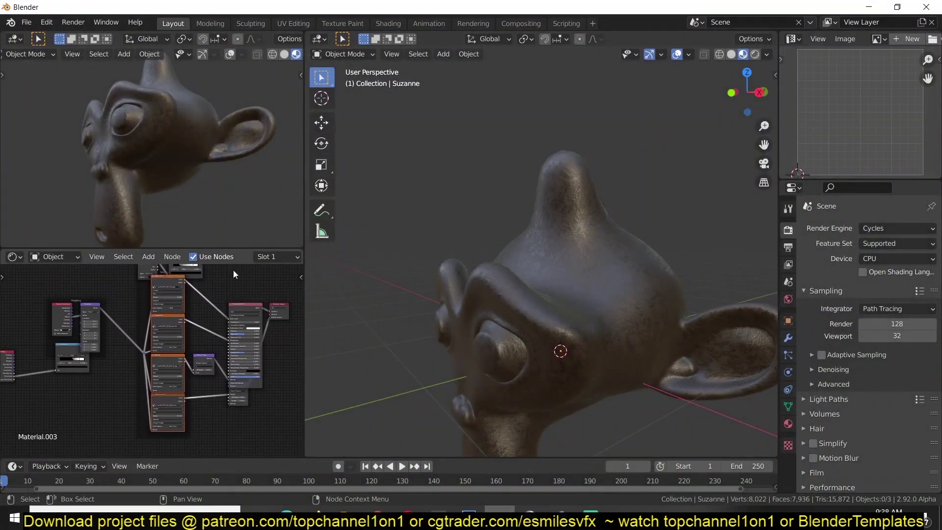
- Preview the ColorRamp's black-and-white mask on Suzanne and view it from the front
{"action": "middle_click_drag", "start_coordinate": [227, 280], "coordinate": [194, 406]}
{"action": "scroll", "coordinate": [132, 330], "scroll_direction": "up", "scroll_amount": 3}
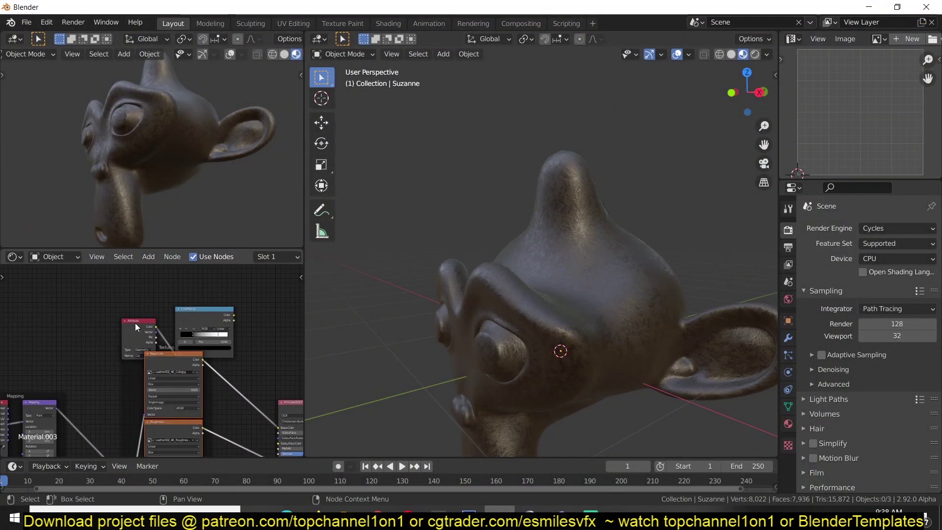
{"action": "scroll", "coordinate": [132, 331], "scroll_direction": "up", "scroll_amount": 2}
{"action": "mouse_move", "coordinate": [156, 343]}
{"action": "middle_mouse_down"}
{"action": "mouse_move", "coordinate": [162, 377]}
{"action": "mouse_move", "coordinate": [100, 405]}
{"action": "middle_mouse_up"}
{"action": "left_click", "coordinate": [133, 355], "text": "ctrl+shift"}
{"action": "mouse_move", "coordinate": [531, 289]}
{"action": "middle_mouse_down"}
{"action": "mouse_move", "coordinate": [506, 315]}
{"action": "mouse_move", "coordinate": [602, 295]}
{"action": "middle_mouse_up"}
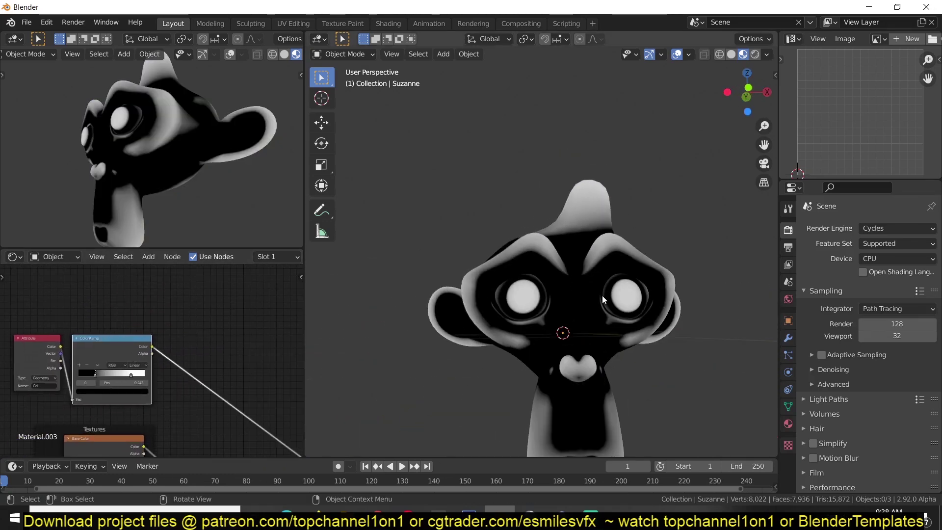
- Shift the mask ColorRamp's dark stop right so Suzanne turns mostly black
{"action": "mouse_move", "coordinate": [114, 372]}
{"action": "left_mouse_down"}
{"action": "mouse_move", "coordinate": [101, 372]}
{"action": "mouse_move", "coordinate": [110, 372]}
{"action": "left_mouse_up"}
{"action": "key", "text": "g"}
{"action": "left_click", "coordinate": [109, 369]}
{"action": "scroll", "coordinate": [110, 364], "scroll_direction": "down", "scroll_amount": 2}
- Preview the raw brown leather Base Color texture on Suzanne
{"action": "mouse_move", "coordinate": [111, 365]}
{"action": "middle_mouse_down"}
{"action": "mouse_move", "coordinate": [111, 295]}
{"action": "mouse_move", "coordinate": [95, 354]}
{"action": "middle_mouse_up"}
{"action": "scroll", "coordinate": [96, 353], "scroll_direction": "up", "scroll_amount": 1}
{"action": "left_click", "coordinate": [94, 364], "text": "ctrl+shift"}
{"action": "mouse_move", "coordinate": [502, 311]}
{"action": "middle_mouse_down"}
{"action": "mouse_move", "coordinate": [521, 299]}
{"action": "mouse_move", "coordinate": [474, 344]}
{"action": "mouse_move", "coordinate": [506, 327]}
{"action": "middle_mouse_up"}
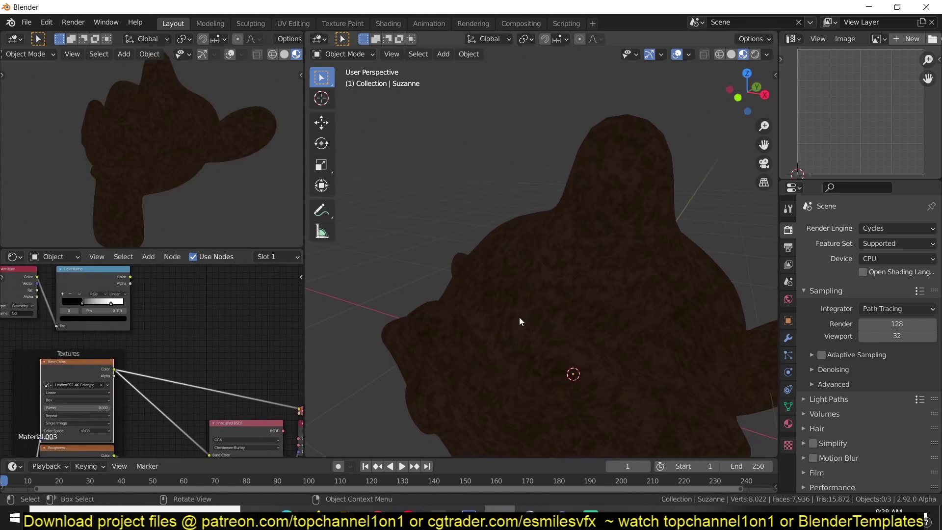
- Add a Mix colour node: leather texture into Color1, ColorRamp into Fac, output to BSDF
{"action": "key", "text": "shift+a"}
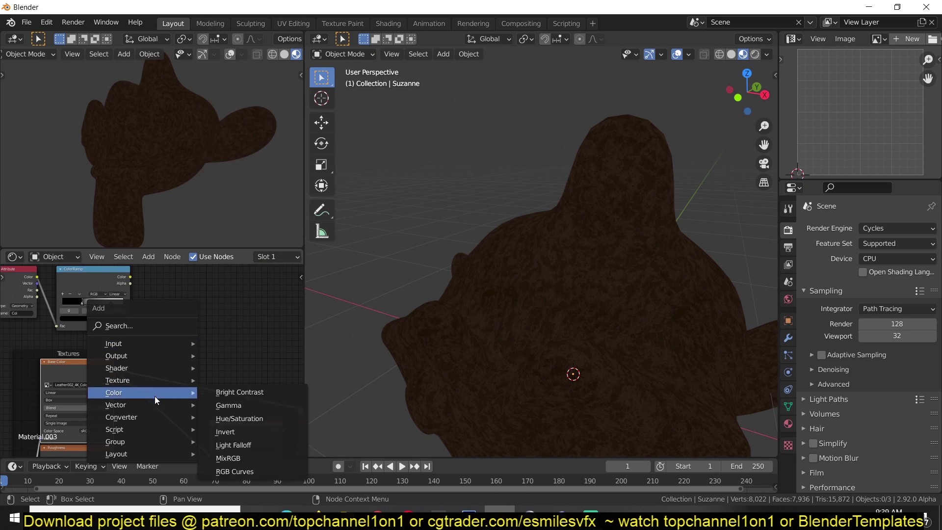
{"action": "left_click", "coordinate": [219, 457]}
{"action": "left_click", "coordinate": [200, 319]}
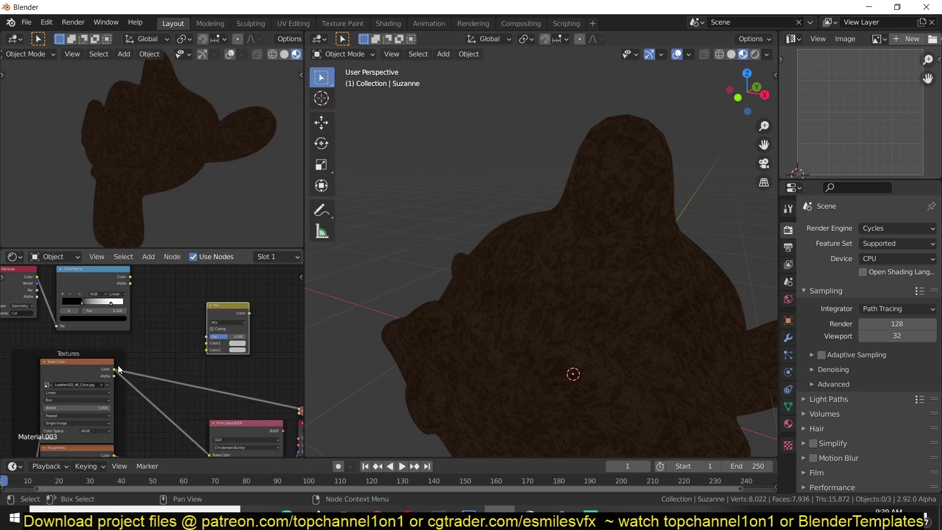
{"action": "left_click_drag", "start_coordinate": [115, 369], "coordinate": [207, 343]}
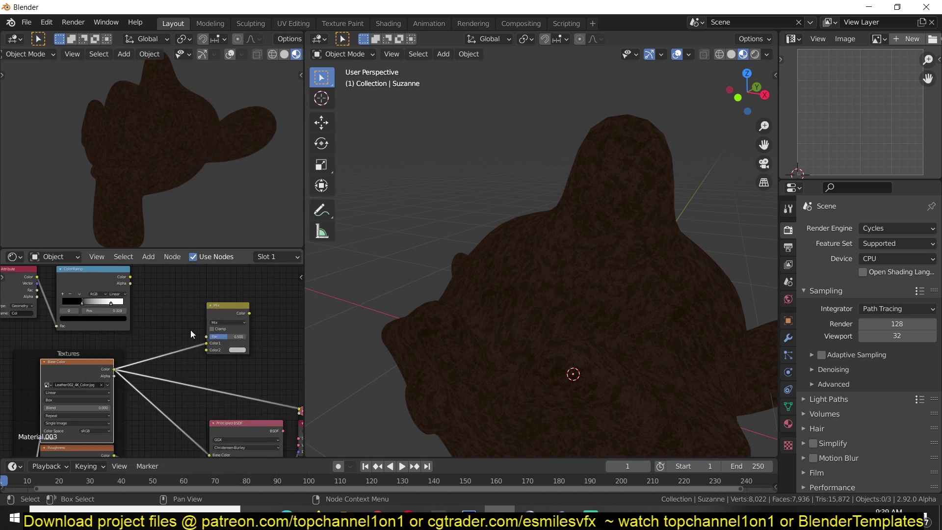
{"action": "left_click_drag", "start_coordinate": [129, 277], "coordinate": [207, 336]}
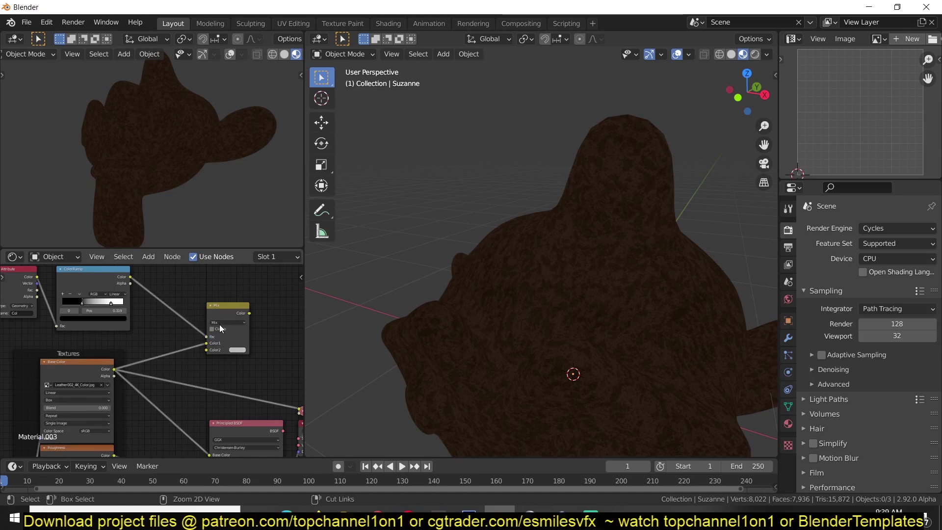
{"action": "left_click_drag", "start_coordinate": [250, 313], "coordinate": [301, 409]}
{"action": "middle_click_drag", "start_coordinate": [694, 274], "coordinate": [639, 267]}
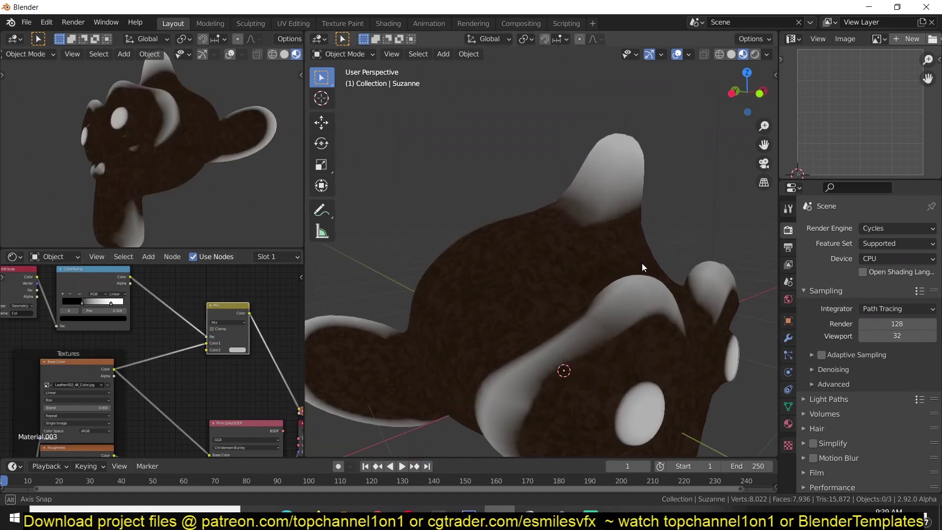
{"action": "scroll", "coordinate": [176, 367], "scroll_direction": "up", "scroll_amount": 2}
- Give the Mix a bright orange-yellow second colour with Color Dodge blending
{"action": "left_click", "coordinate": [261, 348]}
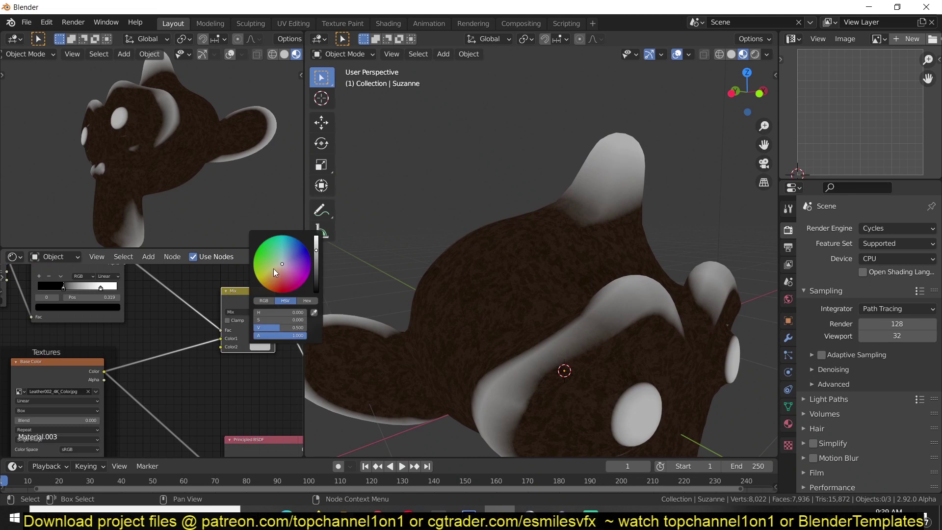
{"action": "left_click", "coordinate": [271, 277]}
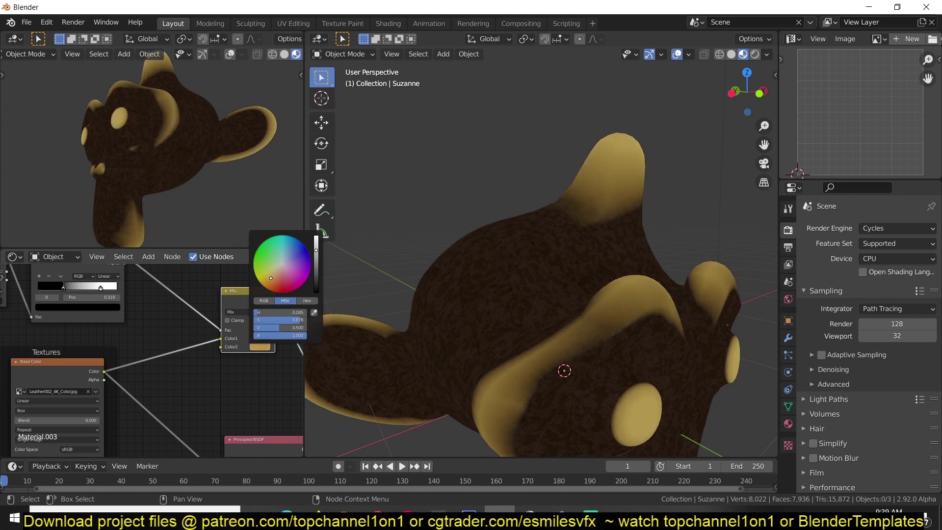
{"action": "left_click", "coordinate": [242, 313]}
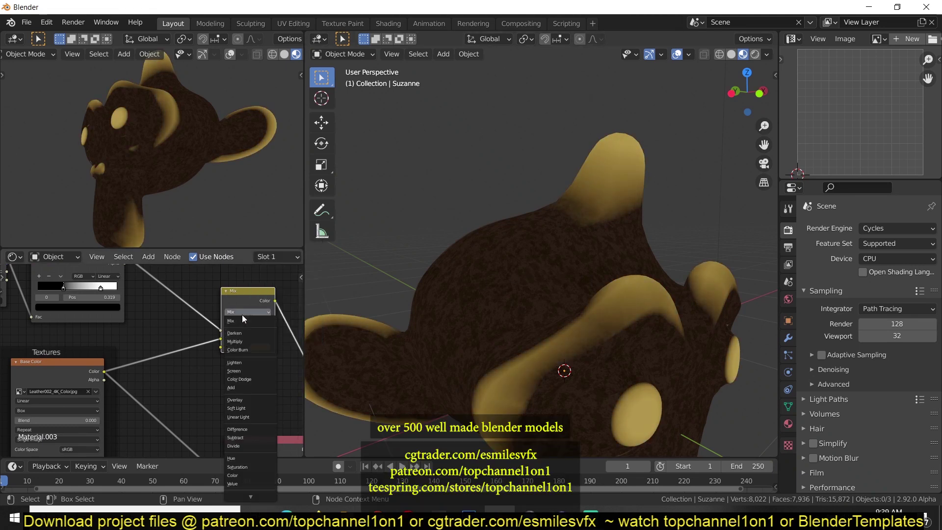
{"action": "left_click", "coordinate": [244, 379]}
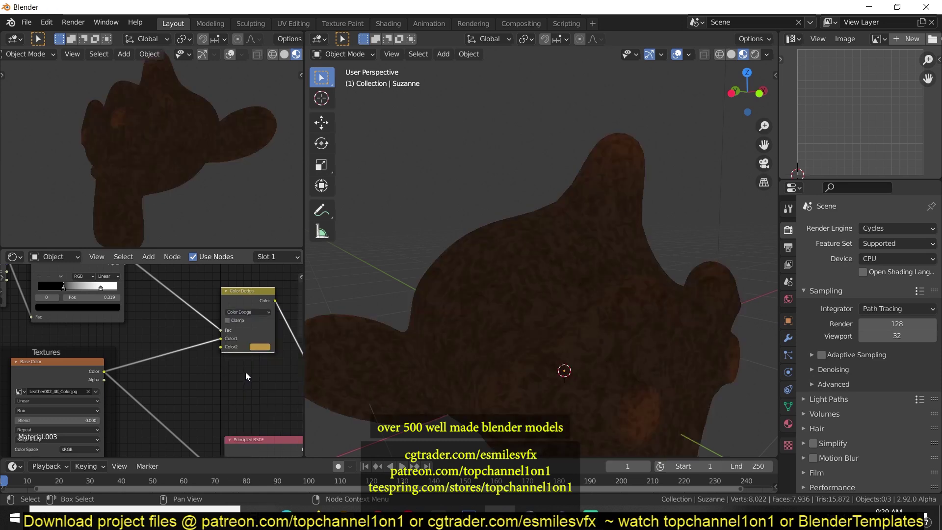
{"action": "middle_click_drag", "start_coordinate": [513, 267], "coordinate": [446, 289]}
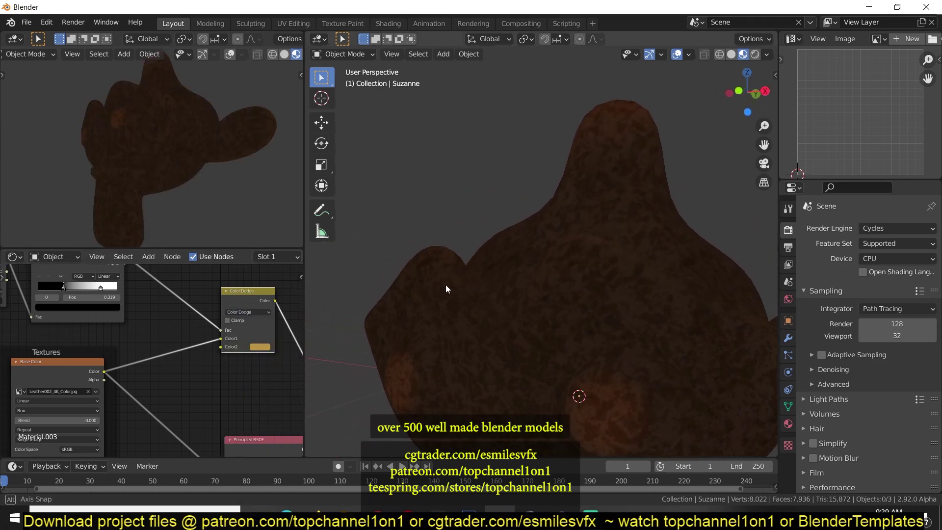
{"action": "left_click", "coordinate": [264, 347]}
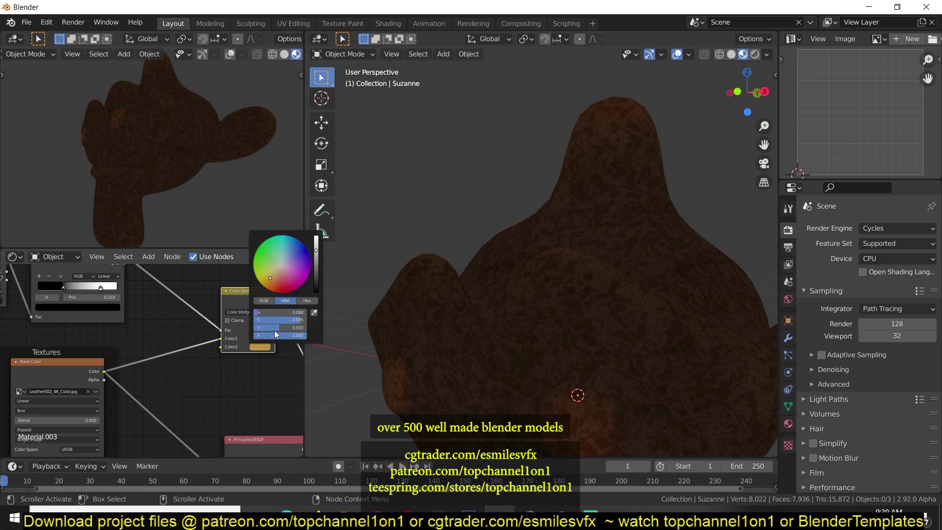
{"action": "left_click_drag", "start_coordinate": [316, 258], "coordinate": [316, 242]}
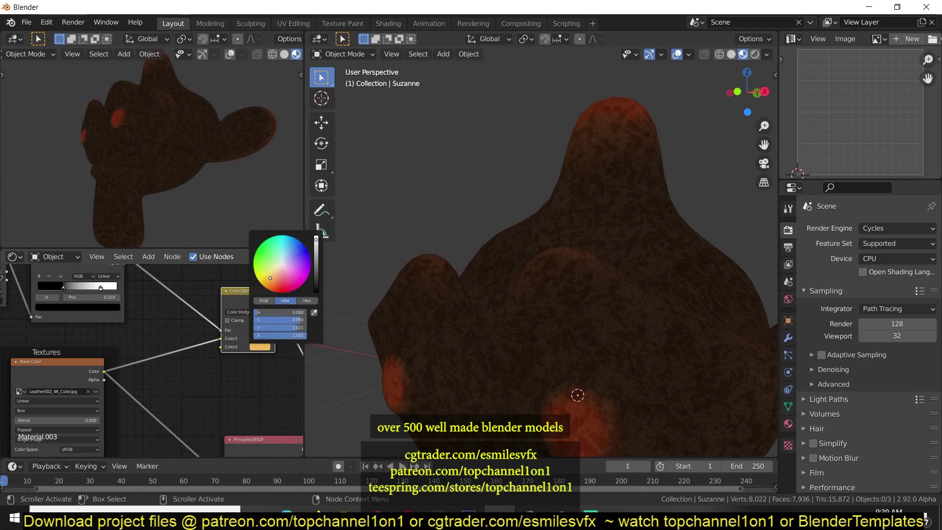
{"action": "scroll", "coordinate": [238, 388], "scroll_direction": "down", "scroll_amount": 3}
{"action": "mouse_move", "coordinate": [209, 289]}
{"action": "left_mouse_down"}
{"action": "mouse_move", "coordinate": [160, 298]}
{"action": "mouse_move", "coordinate": [177, 411]}
{"action": "left_mouse_up"}
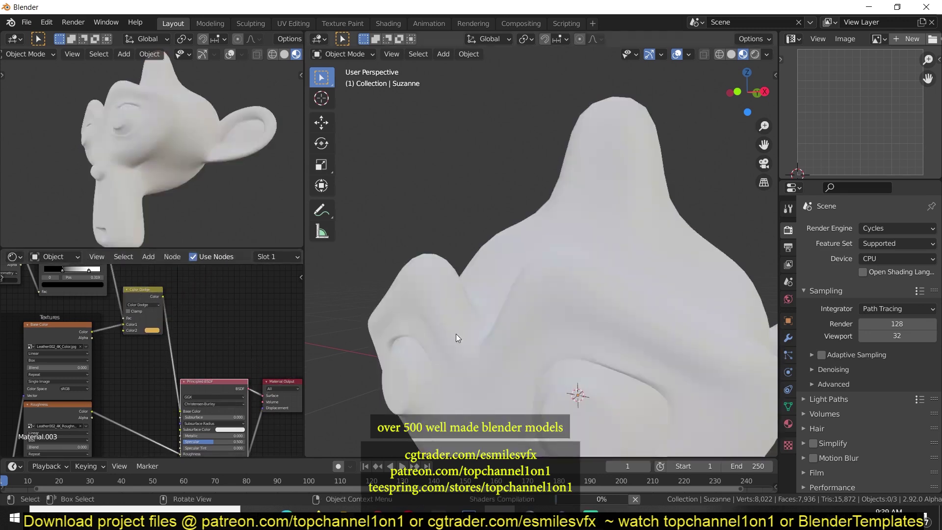
- Move the mask ColorRamp's black stop right to about 0.44
{"action": "mouse_move", "coordinate": [435, 325]}
{"action": "middle_mouse_down"}
{"action": "mouse_move", "coordinate": [461, 288]}
{"action": "mouse_move", "coordinate": [599, 322]}
{"action": "mouse_move", "coordinate": [617, 359]}
{"action": "middle_mouse_up"}
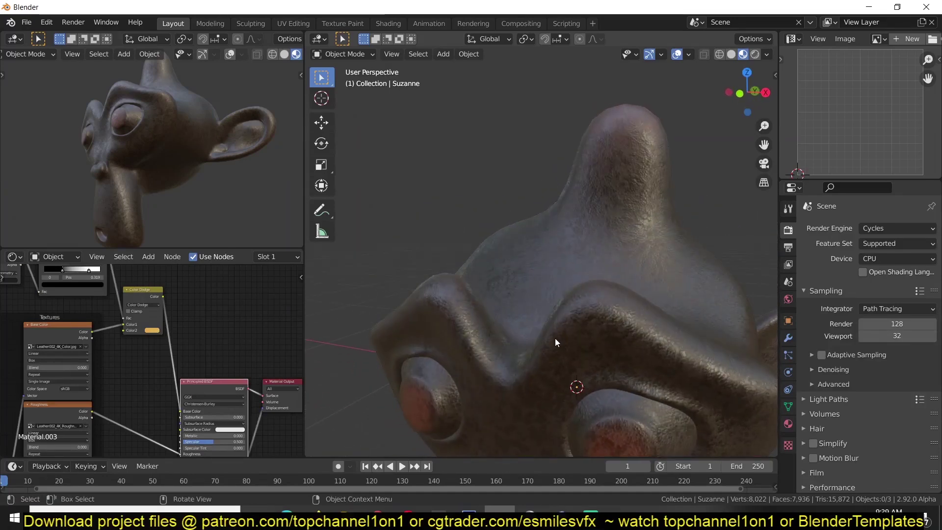
{"action": "middle_click_drag", "start_coordinate": [555, 339], "coordinate": [612, 219]}
{"action": "middle_click_drag", "start_coordinate": [179, 355], "coordinate": [209, 412]}
{"action": "scroll", "coordinate": [115, 310], "scroll_direction": "up", "scroll_amount": 2}
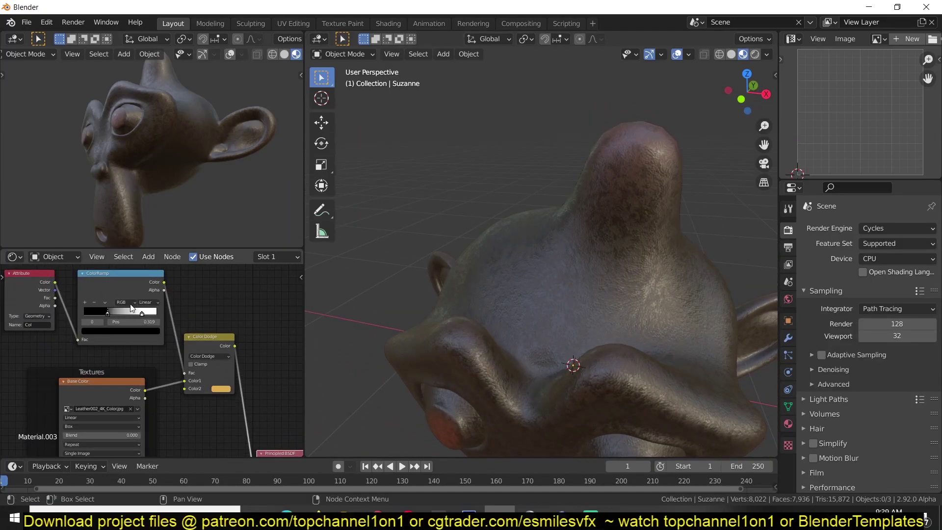
{"action": "mouse_move", "coordinate": [114, 309]}
{"action": "left_mouse_down"}
{"action": "mouse_move", "coordinate": [127, 311]}
{"action": "mouse_move", "coordinate": [108, 309]}
{"action": "left_mouse_up"}
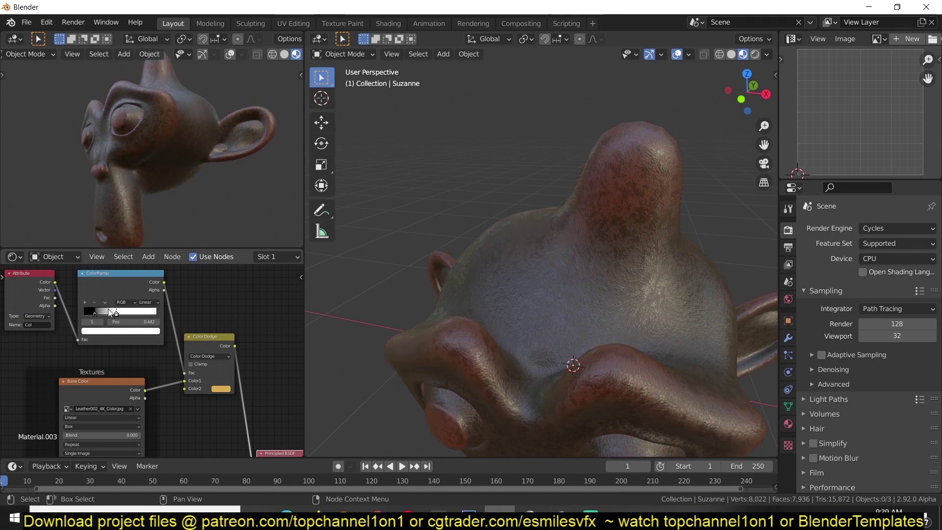
{"action": "middle_click_drag", "start_coordinate": [441, 330], "coordinate": [431, 285]}
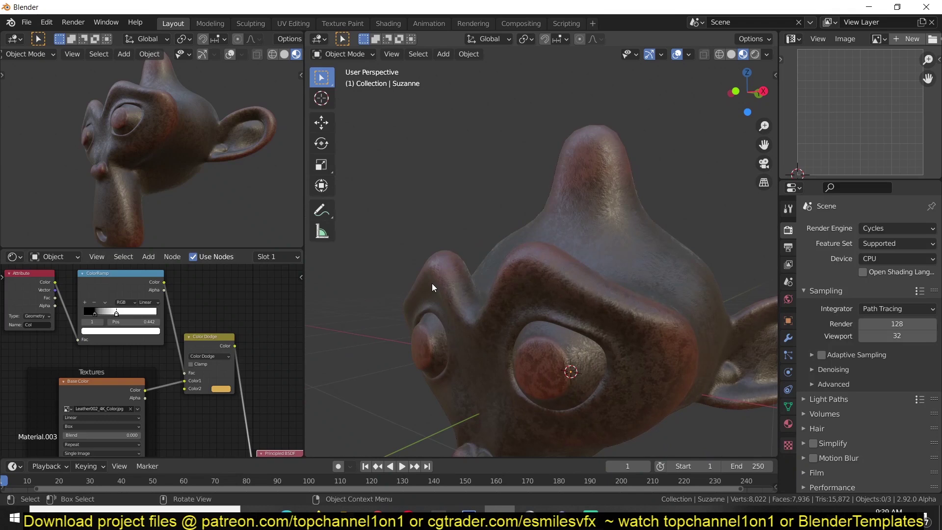
{"action": "scroll", "coordinate": [238, 363], "scroll_direction": "up", "scroll_amount": 2}
- Switch the tint node's blend mode back to plain Mix
{"action": "left_click", "coordinate": [247, 354]}
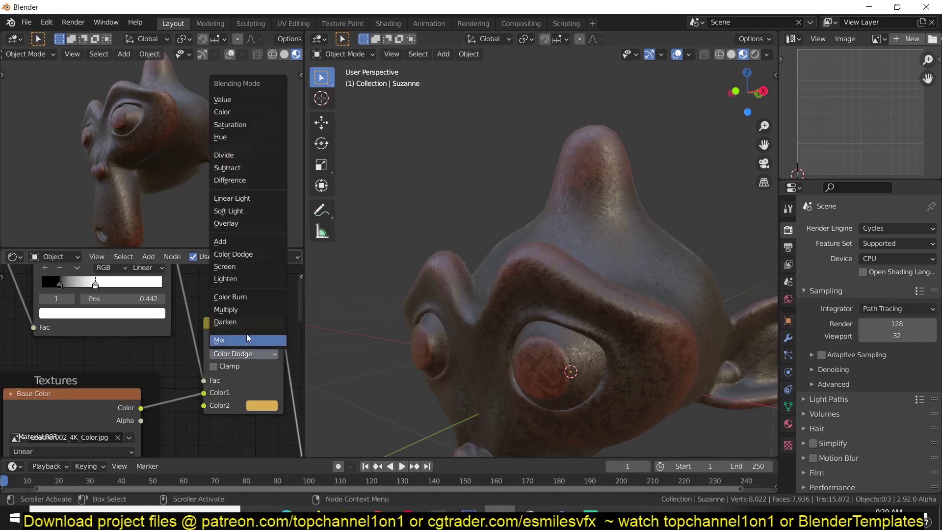
{"action": "left_click", "coordinate": [247, 338]}
{"action": "middle_click_drag", "start_coordinate": [267, 410], "coordinate": [217, 404]}
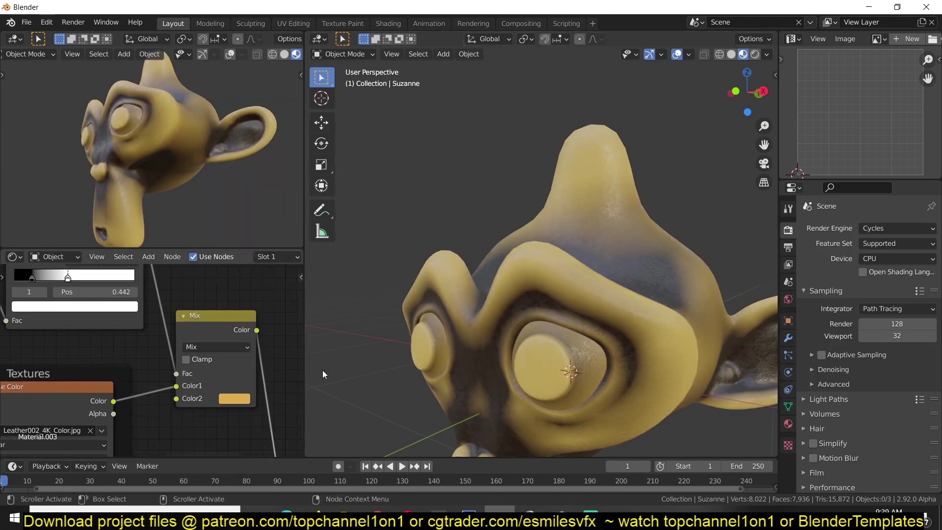
{"action": "left_click", "coordinate": [230, 398]}
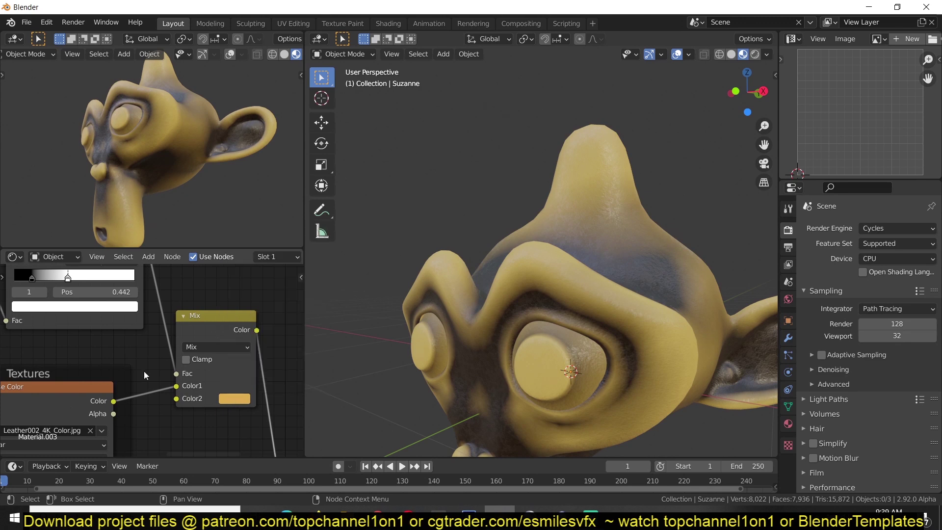
{"action": "scroll", "coordinate": [109, 390], "scroll_direction": "down", "scroll_amount": 2}
{"action": "mouse_move", "coordinate": [185, 345]}
{"action": "left_mouse_down"}
{"action": "mouse_move", "coordinate": [107, 349]}
{"action": "mouse_move", "coordinate": [276, 328]}
{"action": "left_mouse_up"}
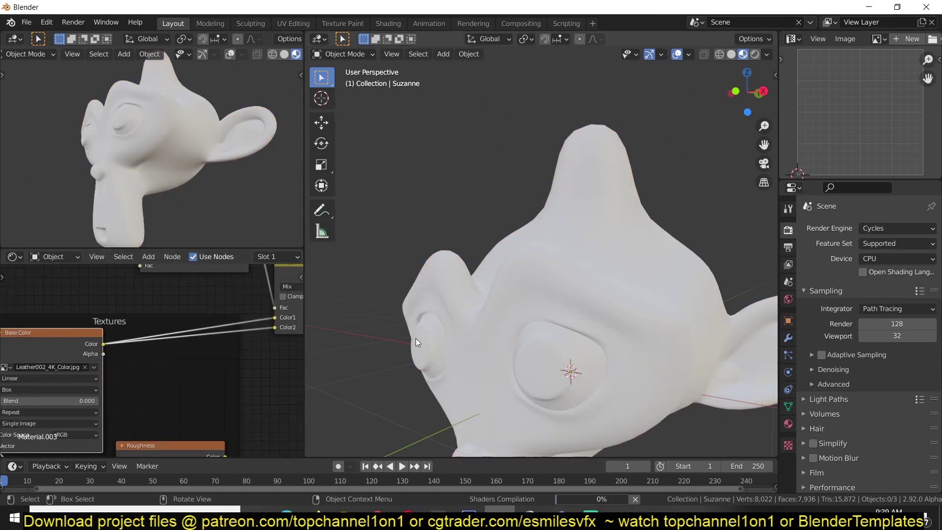
{"action": "scroll", "coordinate": [543, 290], "scroll_direction": "up", "scroll_amount": 2}
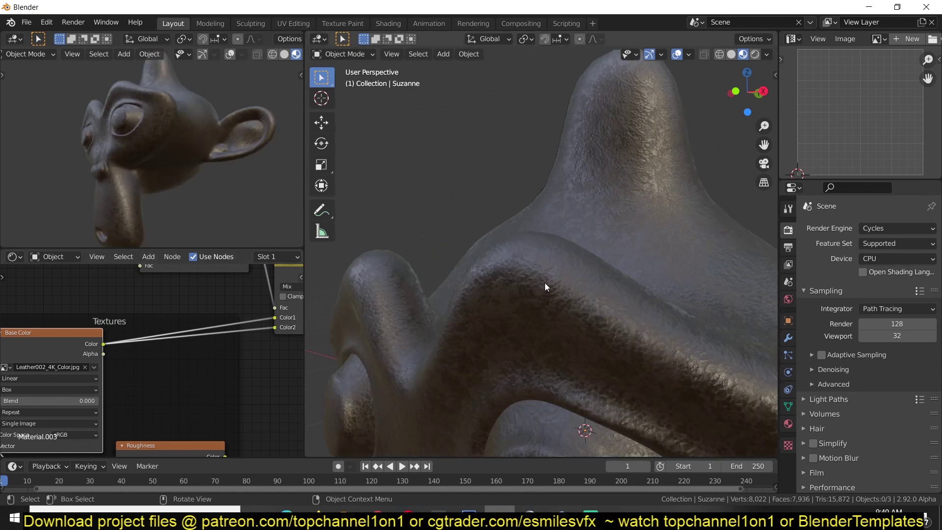
- Insert an RGB Curves node on the leather colour link and lift its curve to brighten it
{"action": "key", "text": "shift+a"}
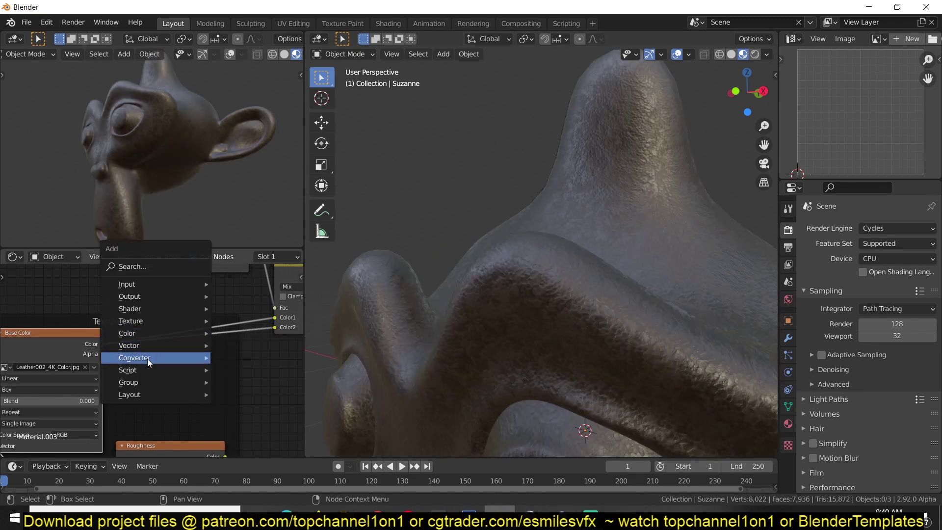
{"action": "left_click", "coordinate": [254, 412]}
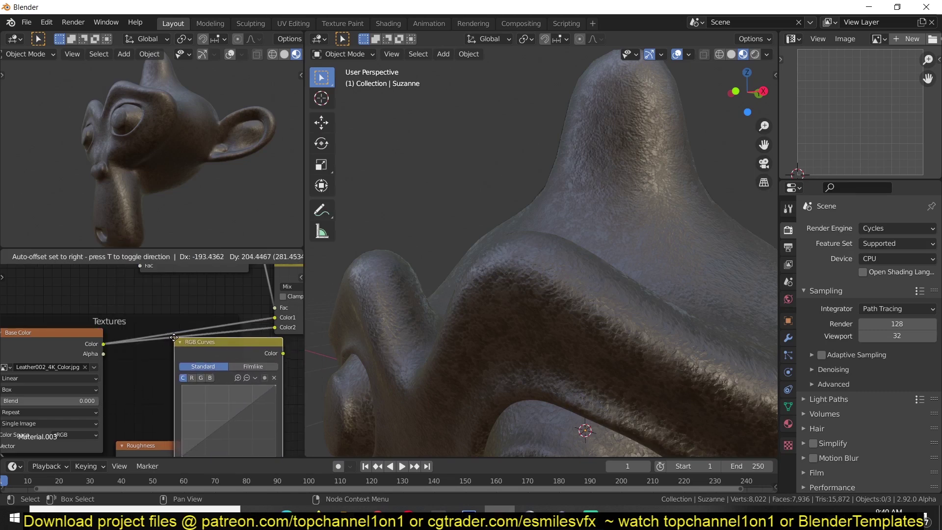
{"action": "left_click", "coordinate": [175, 338]}
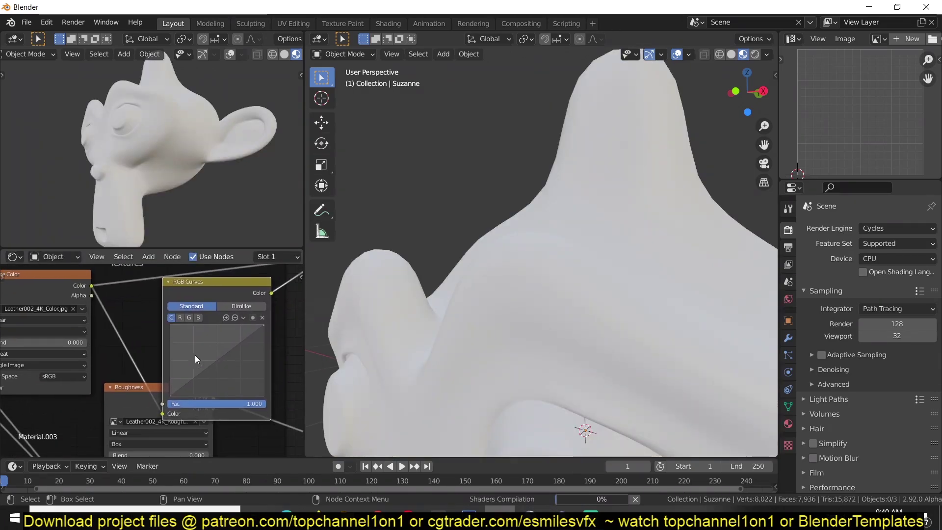
{"action": "left_click_drag", "start_coordinate": [216, 360], "coordinate": [203, 338]}
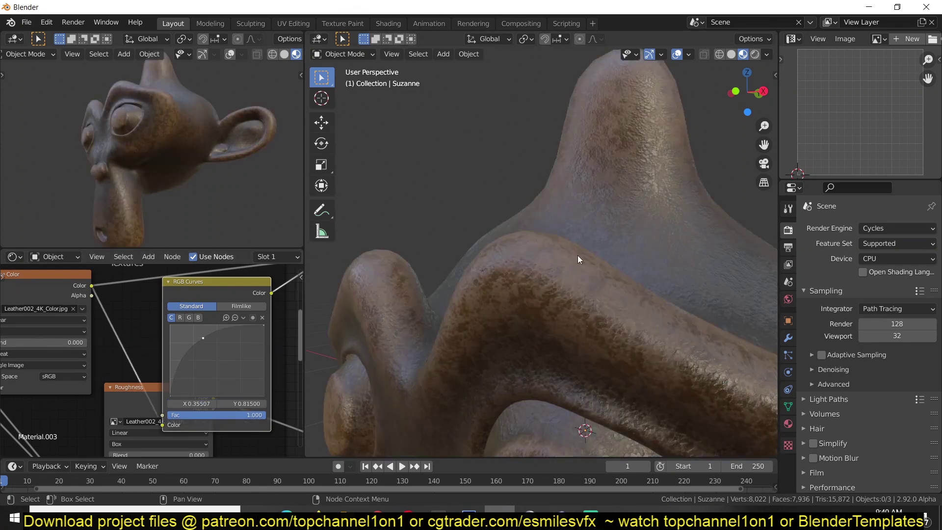
{"action": "scroll", "coordinate": [632, 239], "scroll_direction": "down", "scroll_amount": 5}
{"action": "mouse_move", "coordinate": [674, 240]}
{"action": "middle_mouse_down"}
{"action": "mouse_move", "coordinate": [459, 339]}
{"action": "mouse_move", "coordinate": [558, 302]}
{"action": "mouse_move", "coordinate": [559, 312]}
{"action": "middle_mouse_up"}
- Adjust the mask ColorRamp's black stop while reviewing Suzanne's wear
{"action": "middle_click_drag", "start_coordinate": [161, 345], "coordinate": [157, 360]}
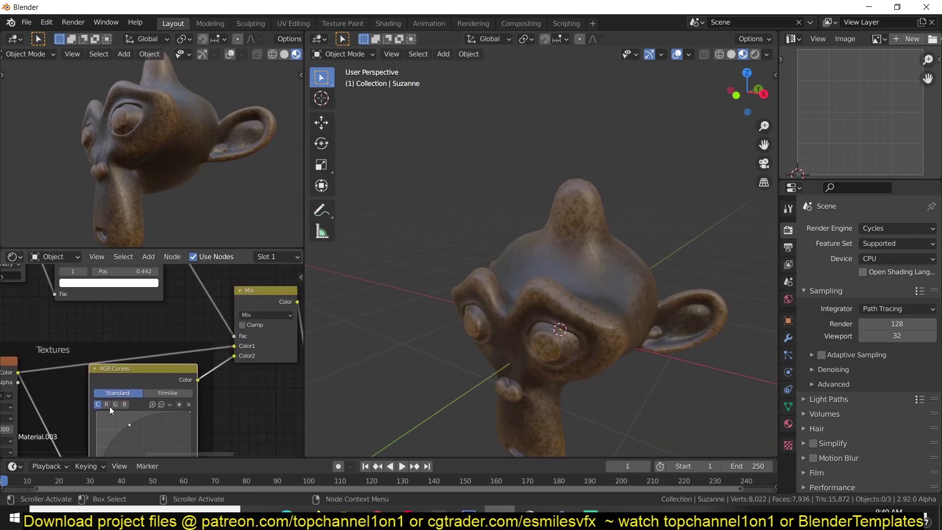
{"action": "middle_click_drag", "start_coordinate": [152, 289], "coordinate": [200, 373]}
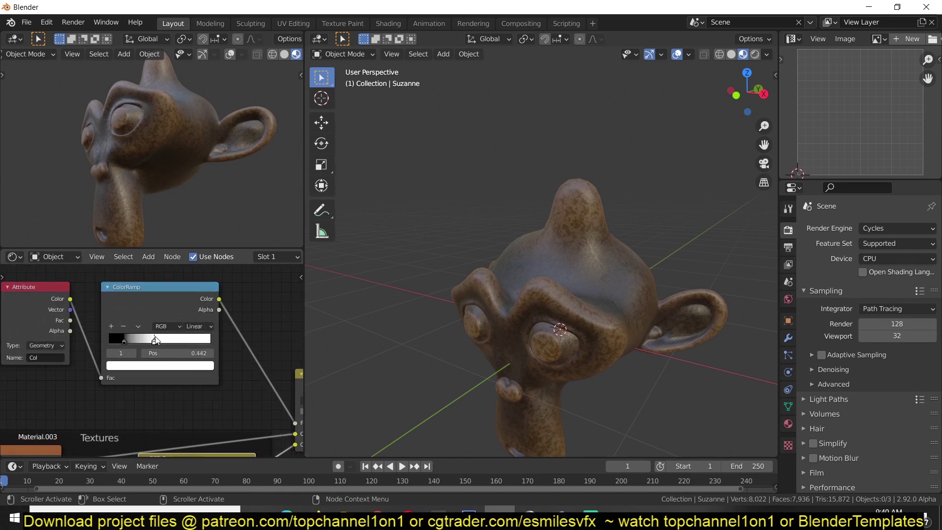
{"action": "mouse_move", "coordinate": [155, 342]}
{"action": "left_mouse_down"}
{"action": "mouse_move", "coordinate": [168, 341]}
{"action": "mouse_move", "coordinate": [155, 344]}
{"action": "left_mouse_up"}
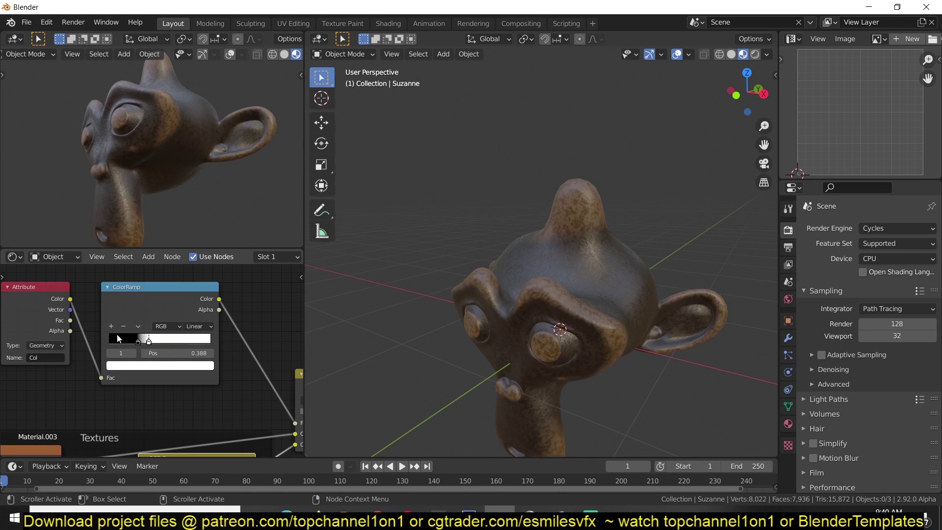
{"action": "left_click_drag", "start_coordinate": [138, 338], "coordinate": [141, 337]}
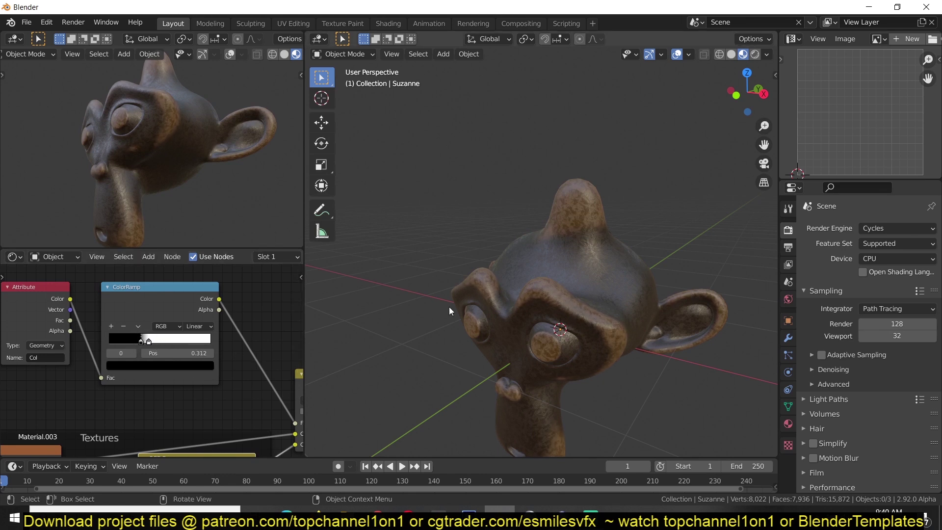
{"action": "mouse_move", "coordinate": [460, 305]}
{"action": "middle_mouse_down"}
{"action": "mouse_move", "coordinate": [607, 296]}
{"action": "mouse_move", "coordinate": [515, 310]}
{"action": "mouse_move", "coordinate": [391, 294]}
{"action": "mouse_move", "coordinate": [520, 308]}
{"action": "mouse_move", "coordinate": [490, 294]}
{"action": "mouse_move", "coordinate": [402, 310]}
{"action": "mouse_move", "coordinate": [481, 328]}
{"action": "middle_mouse_up"}
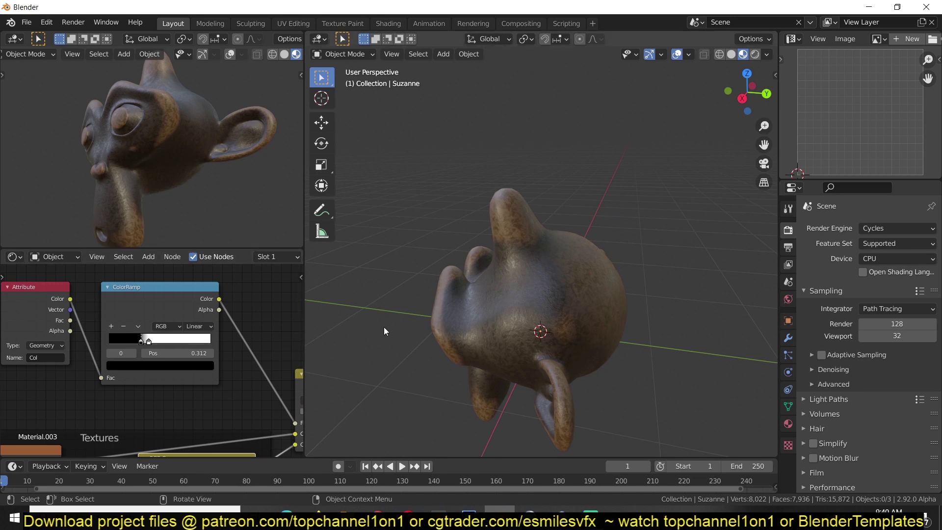
{"action": "scroll", "coordinate": [91, 369], "scroll_direction": "up", "scroll_amount": 2}
{"action": "scroll", "coordinate": [130, 332], "scroll_direction": "up", "scroll_amount": 1}
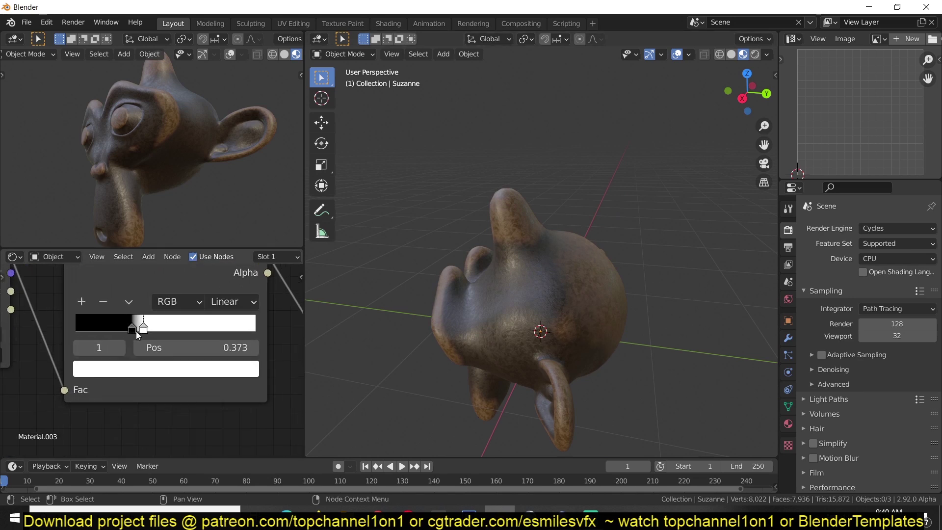
- Move the mask ramp's white stop to about 0.33 and shift the mask nodes up
{"action": "left_click_drag", "start_coordinate": [139, 329], "coordinate": [134, 335]}
{"action": "middle_click_drag", "start_coordinate": [541, 332], "coordinate": [478, 323]}
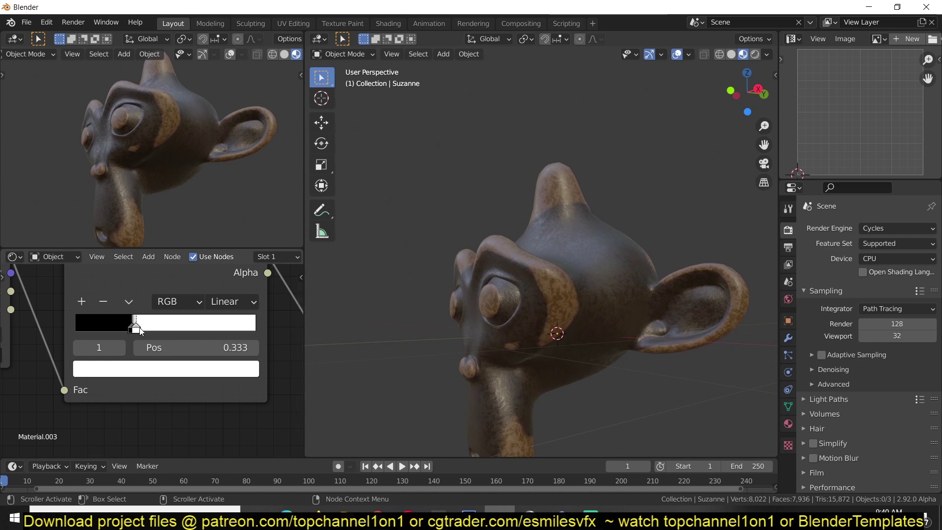
{"action": "middle_click_drag", "start_coordinate": [442, 294], "coordinate": [559, 294]}
{"action": "scroll", "coordinate": [128, 385], "scroll_direction": "down", "scroll_amount": 3}
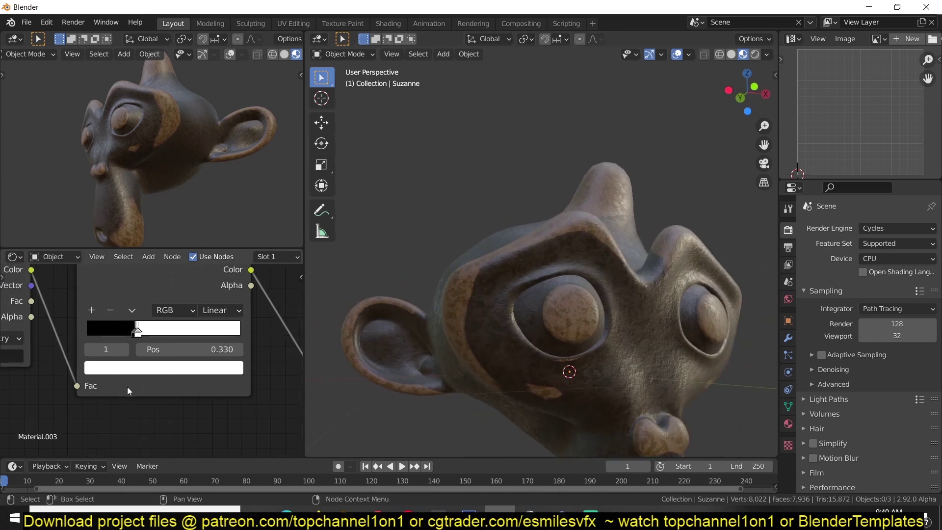
{"action": "middle_click_drag", "start_coordinate": [128, 386], "coordinate": [188, 394]}
{"action": "scroll", "coordinate": [188, 393], "scroll_direction": "down", "scroll_amount": 2}
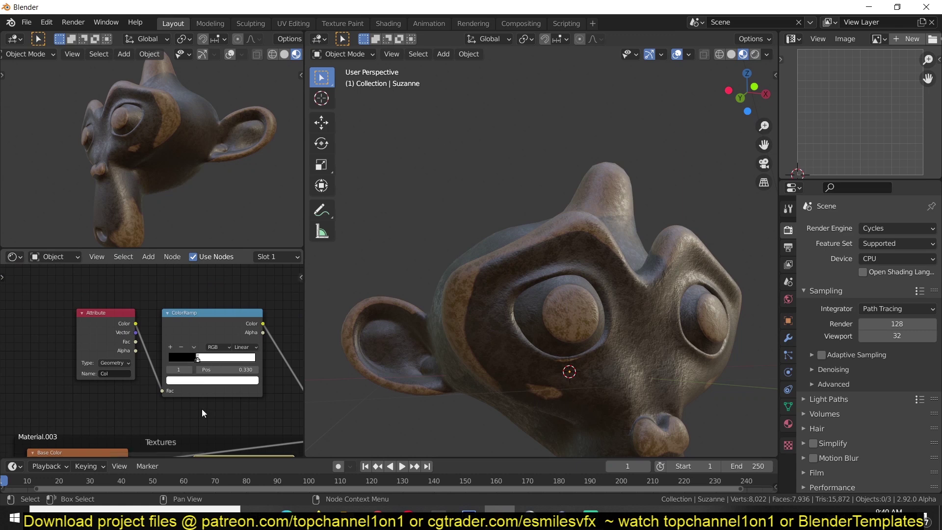
{"action": "key", "text": "g"}
- Place the mask nodes, then add a Noise Texture with Scale around 28.4
{"action": "left_click", "coordinate": [131, 244]}
{"action": "key", "text": "shift+a"}
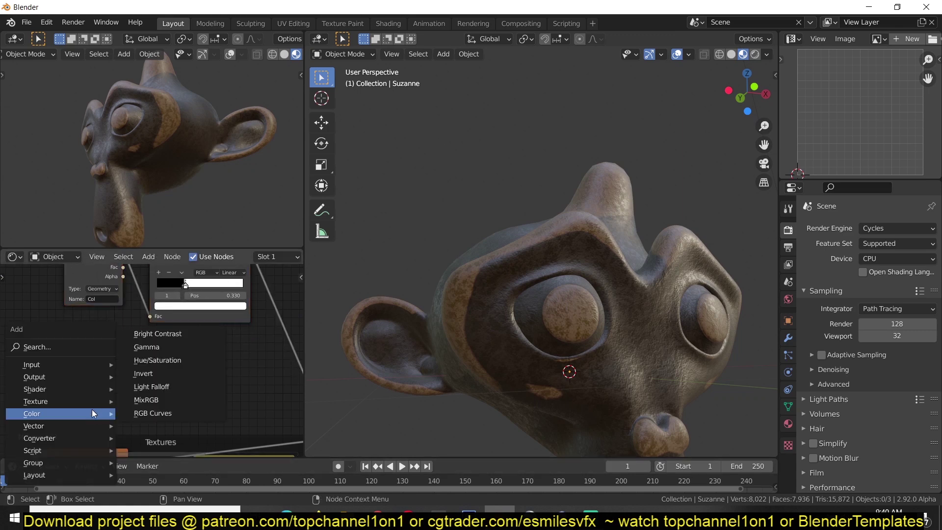
{"action": "mouse_move", "coordinate": [36, 401]}
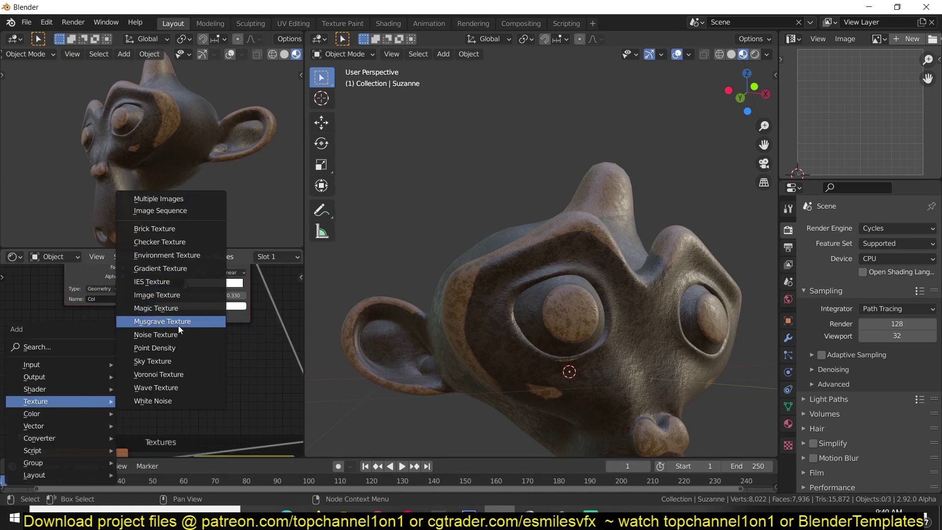
{"action": "left_click", "coordinate": [177, 334]}
{"action": "left_click", "coordinate": [95, 343]}
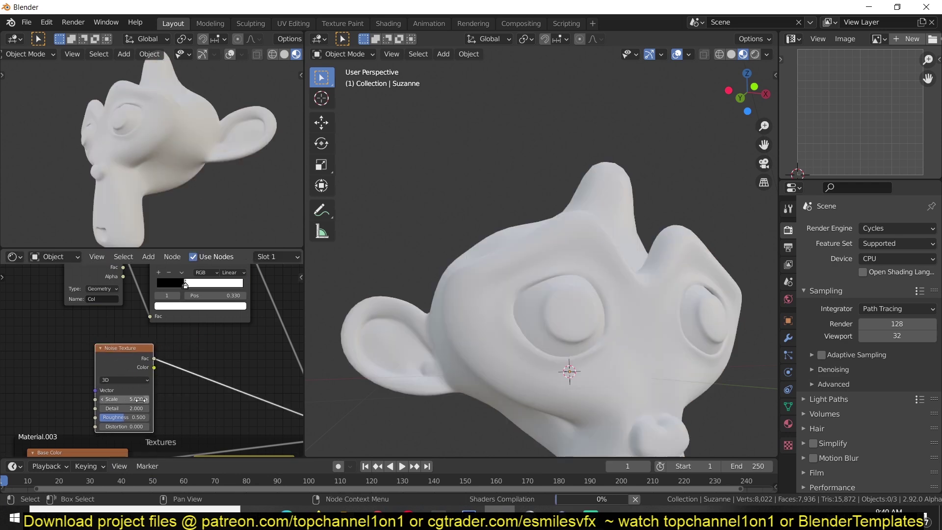
{"action": "type", "text": "27.1"}
{"action": "key", "text": "Return"}
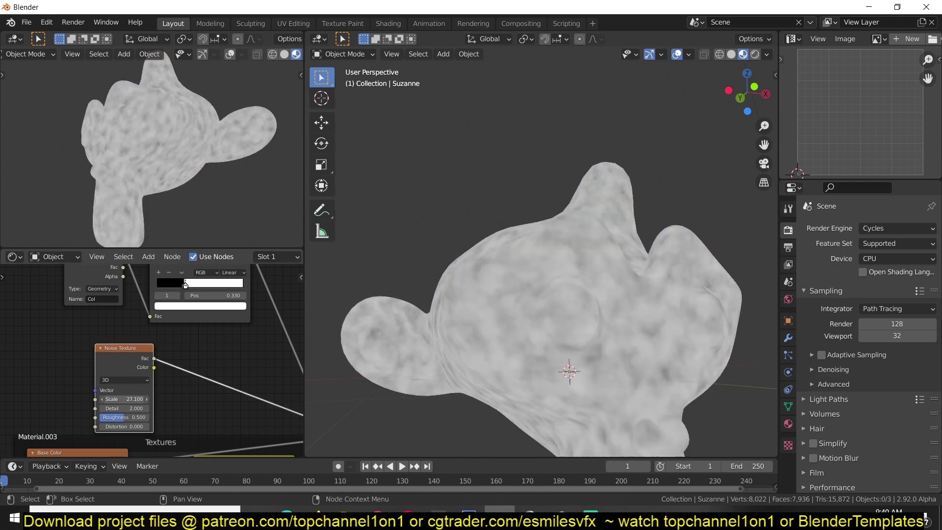
{"action": "left_click_drag", "start_coordinate": [114, 358], "coordinate": [101, 354]}
{"action": "middle_click_drag", "start_coordinate": [509, 336], "coordinate": [313, 345]}
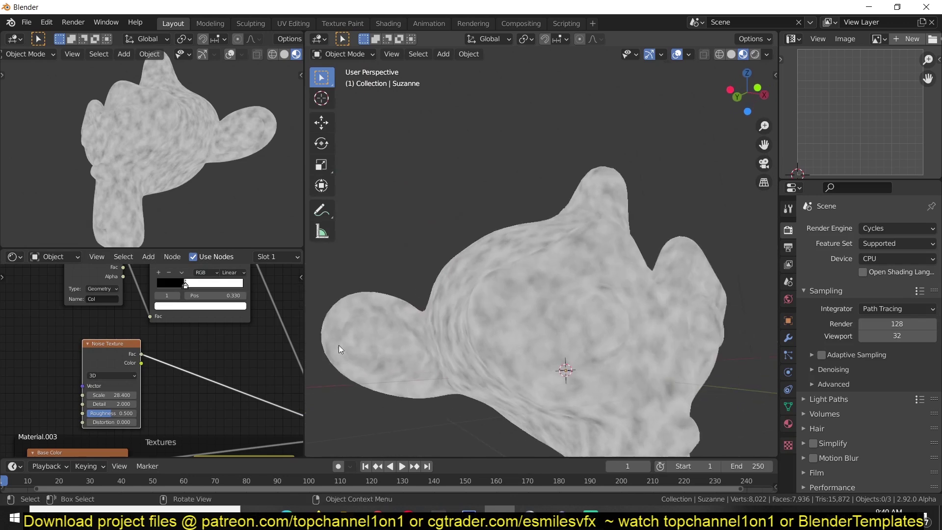
{"action": "left_click_drag", "start_coordinate": [100, 352], "coordinate": [24, 355]}
- Insert a ColorRamp on the noise link with its black stop raised to 0.424
{"action": "key", "text": "shift+a"}
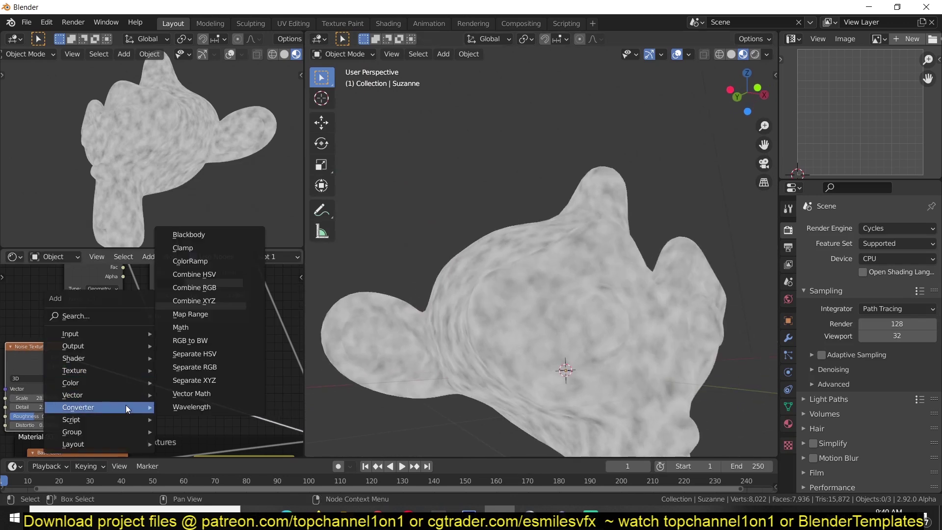
{"action": "left_click", "coordinate": [190, 261]}
{"action": "left_click", "coordinate": [117, 353]}
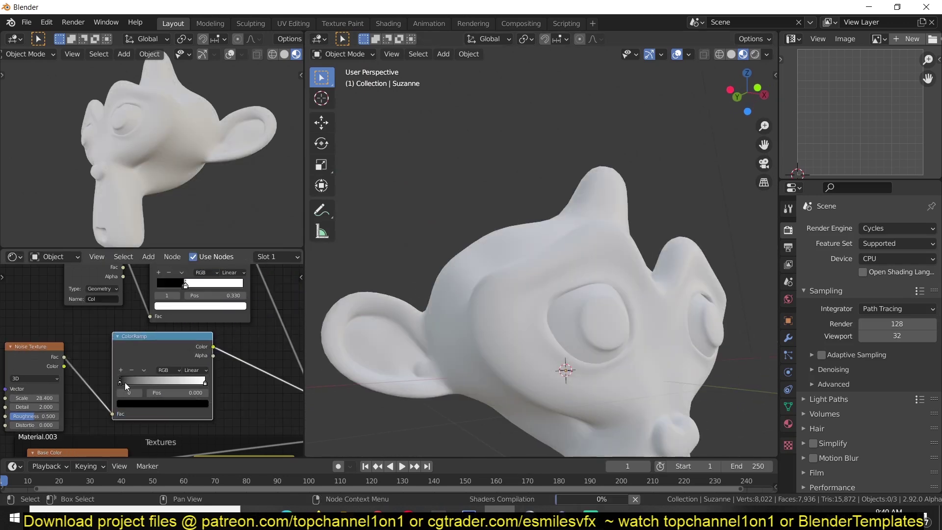
{"action": "left_click_drag", "start_coordinate": [123, 381], "coordinate": [165, 378]}
{"action": "middle_click_drag", "start_coordinate": [268, 345], "coordinate": [169, 371]}
- Add a Color Burn Mix on the mask link, with the contrasted noise in Color2
{"action": "key", "text": "shift+a"}
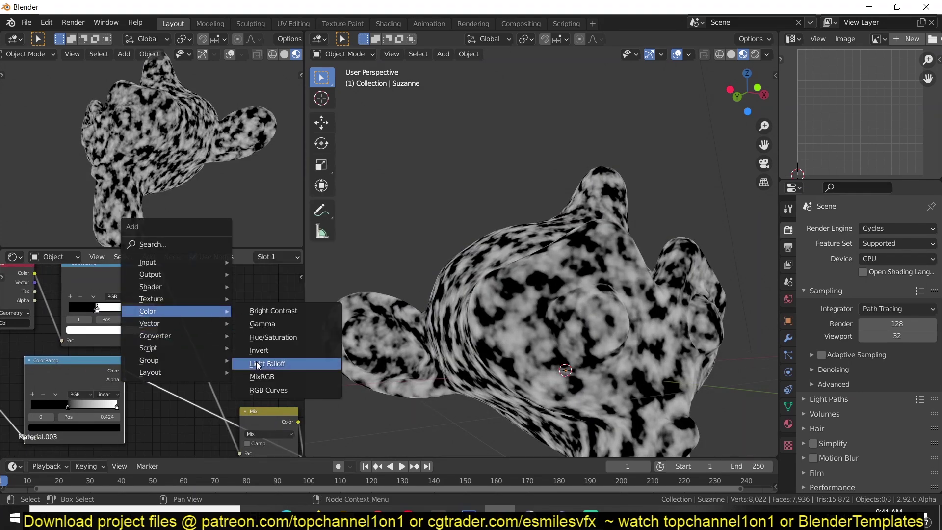
{"action": "left_click", "coordinate": [263, 377]}
{"action": "left_click", "coordinate": [234, 335]}
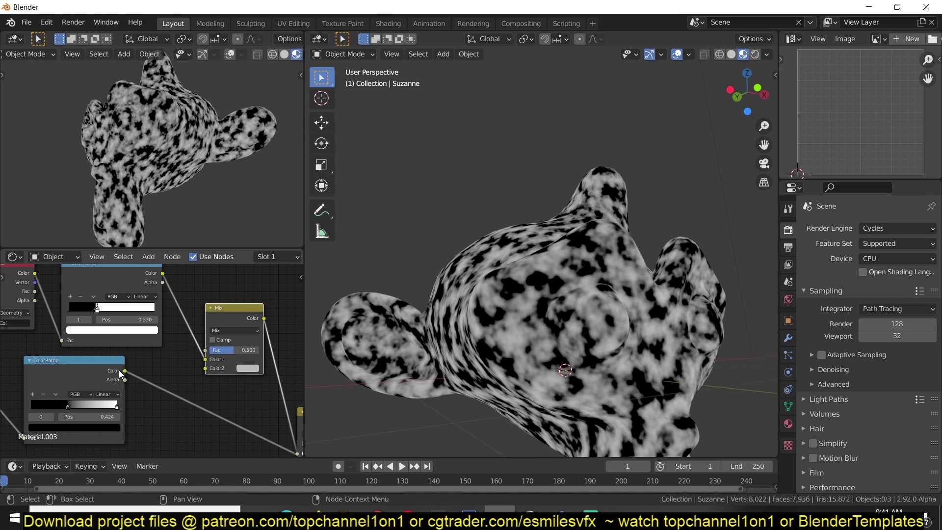
{"action": "left_click_drag", "start_coordinate": [124, 370], "coordinate": [205, 368]}
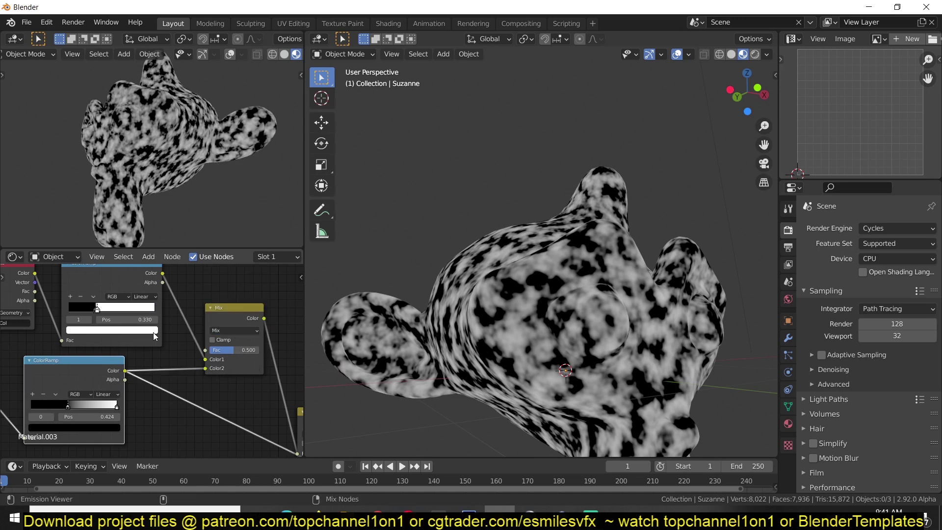
{"action": "left_click", "coordinate": [239, 332]}
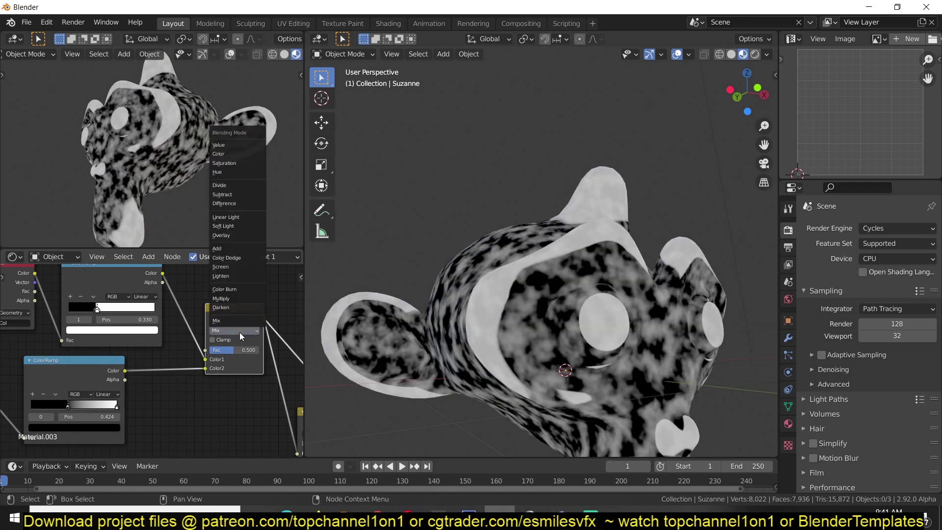
{"action": "left_click", "coordinate": [232, 291]}
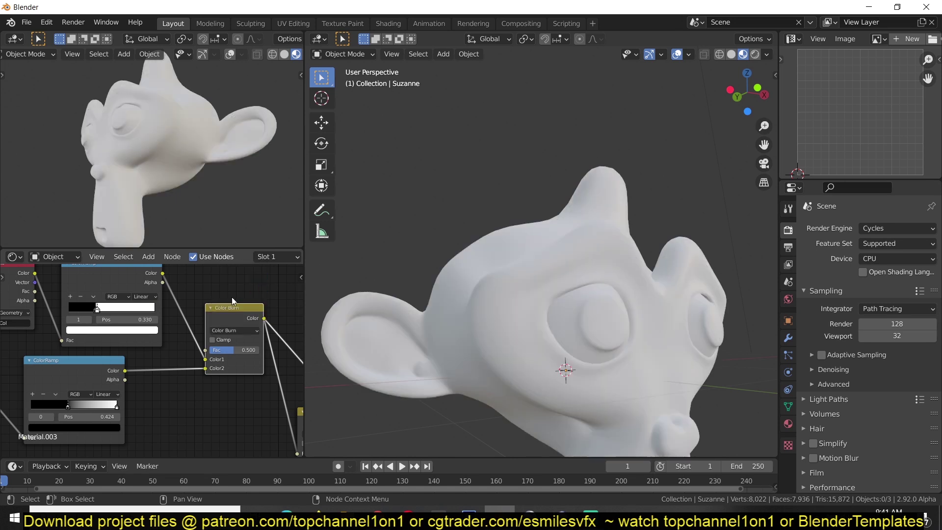
{"action": "scroll", "coordinate": [437, 328], "scroll_direction": "up", "scroll_amount": 2}
{"action": "scroll", "coordinate": [451, 328], "scroll_direction": "up", "scroll_amount": 3}
{"action": "scroll", "coordinate": [451, 328], "scroll_direction": "up", "scroll_amount": 2}
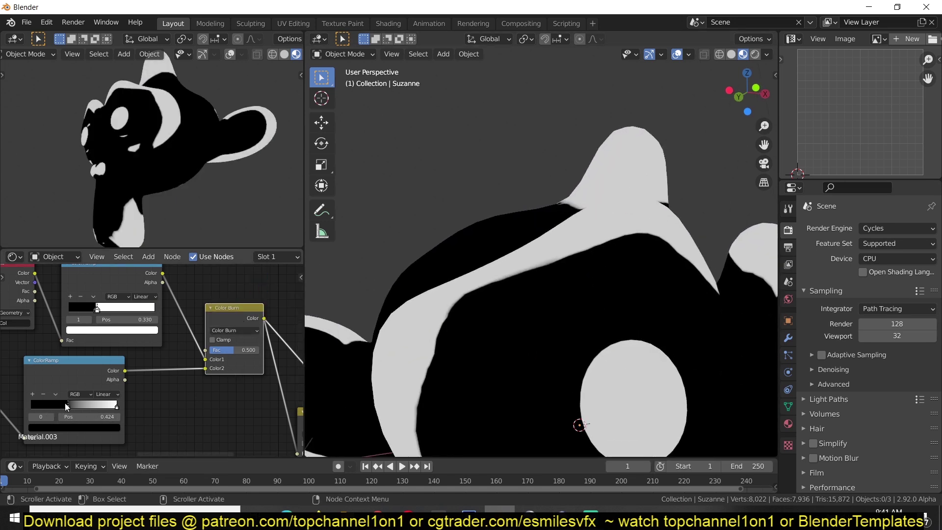
- Set noise ramp black stop 0.435, noise Scale 77.1 and Color Burn factor near 1
{"action": "mouse_move", "coordinate": [68, 406]}
{"action": "left_mouse_down"}
{"action": "mouse_move", "coordinate": [40, 410]}
{"action": "mouse_move", "coordinate": [77, 403]}
{"action": "mouse_move", "coordinate": [69, 406]}
{"action": "left_mouse_up"}
{"action": "middle_click_drag", "start_coordinate": [68, 406], "coordinate": [175, 378]}
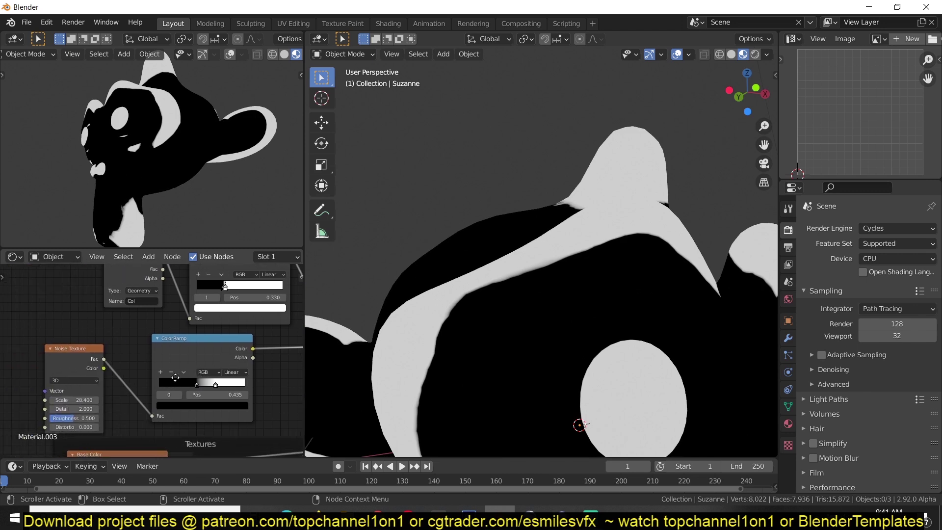
{"action": "left_click_drag", "start_coordinate": [81, 400], "coordinate": [103, 399]}
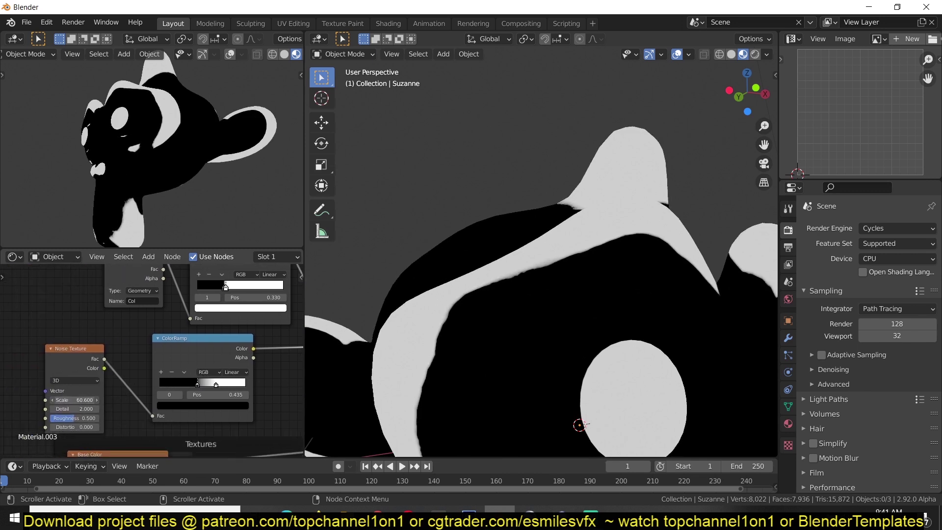
{"action": "left_click_drag", "start_coordinate": [81, 399], "coordinate": [100, 400]}
{"action": "middle_click_drag", "start_coordinate": [302, 410], "coordinate": [212, 412]}
{"action": "left_click_drag", "start_coordinate": [275, 334], "coordinate": [297, 334]}
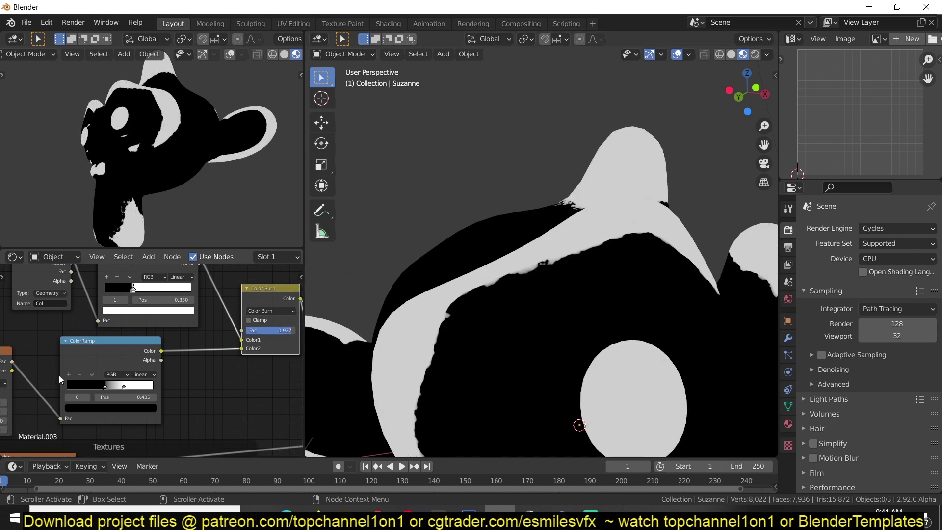
- Fine-tune the noise ramp stop to 0.431 and the mask ramp stop to 0.380
{"action": "left_click_drag", "start_coordinate": [108, 386], "coordinate": [107, 387]}
{"action": "middle_click_drag", "start_coordinate": [130, 305], "coordinate": [168, 338]}
{"action": "left_click_drag", "start_coordinate": [173, 322], "coordinate": [179, 324]}
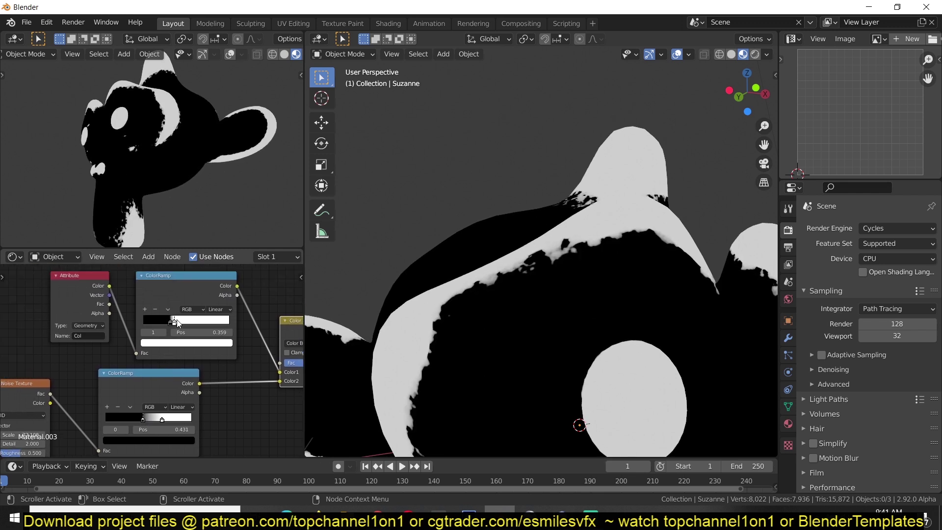
{"action": "mouse_move", "coordinate": [386, 296]}
{"action": "middle_mouse_down"}
{"action": "mouse_move", "coordinate": [519, 263]}
{"action": "mouse_move", "coordinate": [541, 284]}
{"action": "middle_mouse_up"}
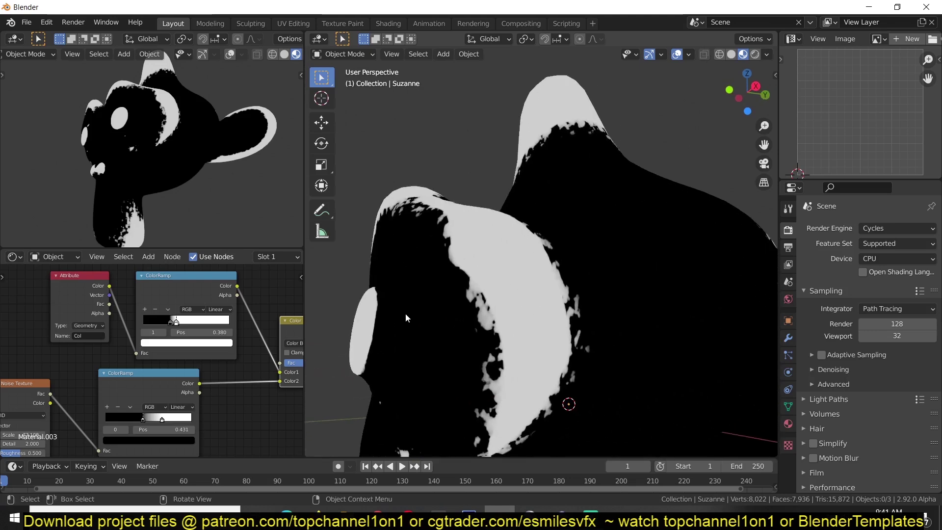
{"action": "middle_click_drag", "start_coordinate": [406, 319], "coordinate": [497, 329]}
{"action": "middle_click_drag", "start_coordinate": [194, 407], "coordinate": [214, 382]}
{"action": "scroll", "coordinate": [195, 410], "scroll_direction": "up", "scroll_amount": 1}
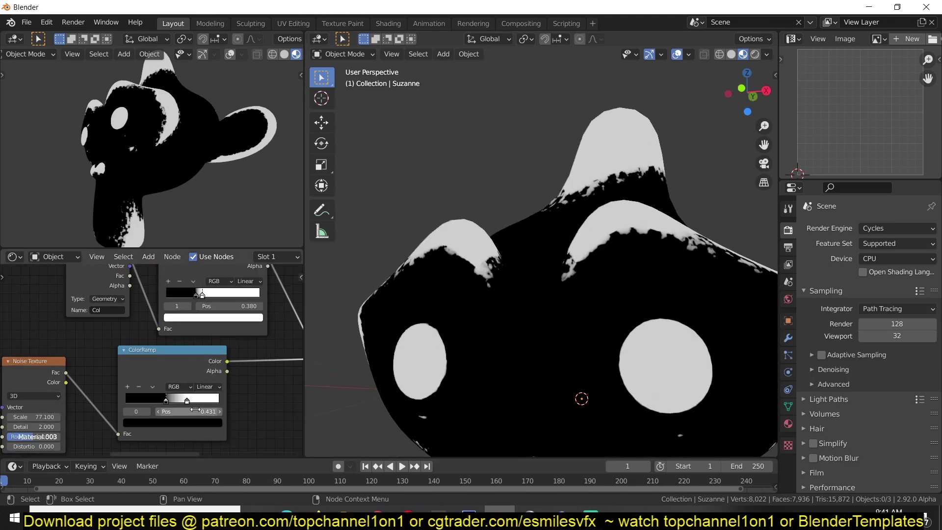
- Raise the noise ramp's white stop and set the Color Burn factor near 0.97
{"action": "left_click_drag", "start_coordinate": [191, 400], "coordinate": [205, 402]}
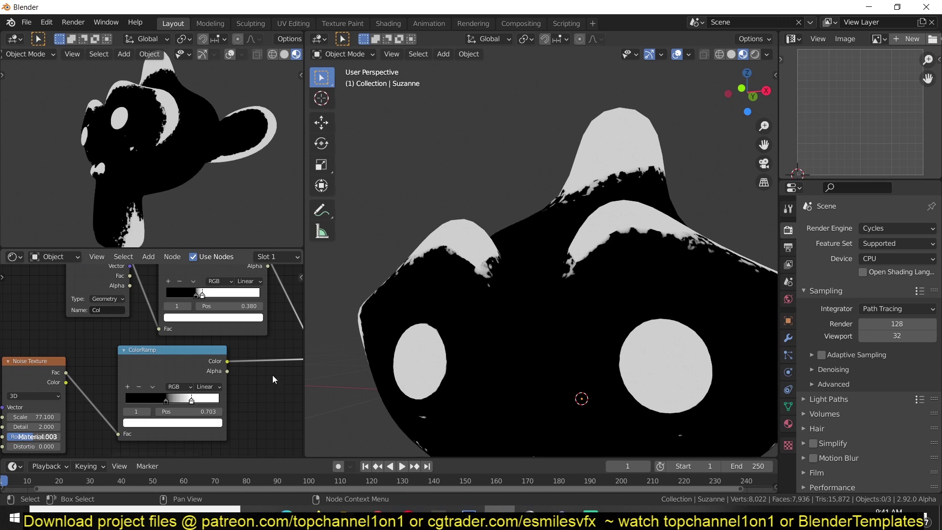
{"action": "mouse_move", "coordinate": [413, 346]}
{"action": "middle_mouse_down"}
{"action": "mouse_move", "coordinate": [516, 267]}
{"action": "mouse_move", "coordinate": [528, 297]}
{"action": "mouse_move", "coordinate": [509, 371]}
{"action": "mouse_move", "coordinate": [515, 354]}
{"action": "middle_mouse_up"}
{"action": "middle_click_drag", "start_coordinate": [225, 358], "coordinate": [140, 385]}
{"action": "scroll", "coordinate": [140, 385], "scroll_direction": "up", "scroll_amount": 2}
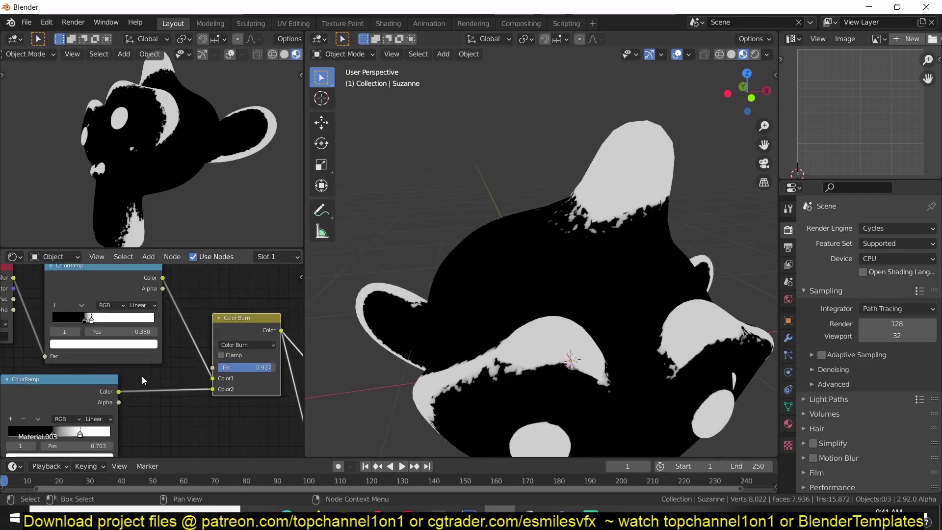
{"action": "left_click_drag", "start_coordinate": [266, 367], "coordinate": [269, 367]}
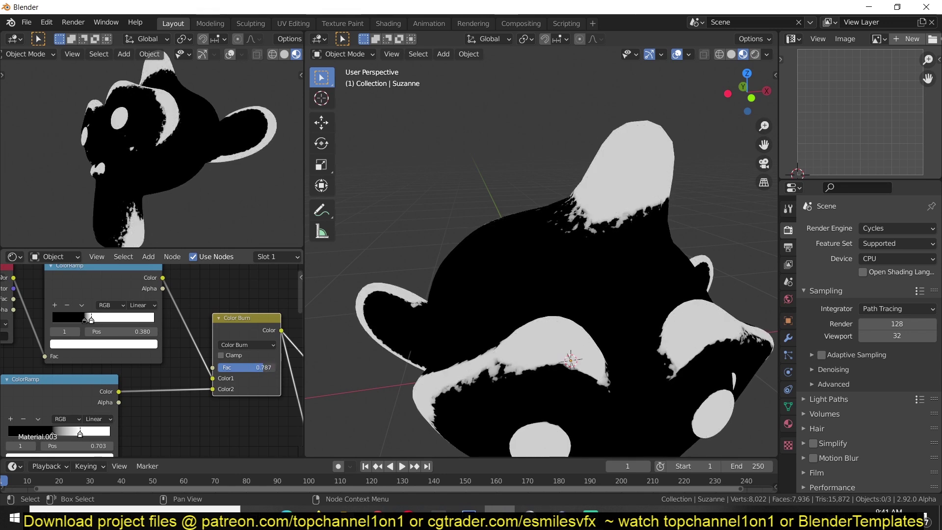
{"action": "mouse_move", "coordinate": [539, 312]}
{"action": "middle_mouse_down"}
{"action": "mouse_move", "coordinate": [602, 344]}
{"action": "mouse_move", "coordinate": [572, 316]}
{"action": "mouse_move", "coordinate": [441, 322]}
{"action": "middle_mouse_up"}
{"action": "mouse_move", "coordinate": [221, 368]}
{"action": "middle_mouse_down"}
{"action": "mouse_move", "coordinate": [187, 368]}
{"action": "mouse_move", "coordinate": [186, 356]}
{"action": "mouse_move", "coordinate": [205, 386]}
{"action": "middle_mouse_up"}
{"action": "scroll", "coordinate": [175, 395], "scroll_direction": "down", "scroll_amount": 2}
- Preview the full leather material on Suzanne again
{"action": "left_click", "coordinate": [205, 386], "text": "ctrl+shift"}
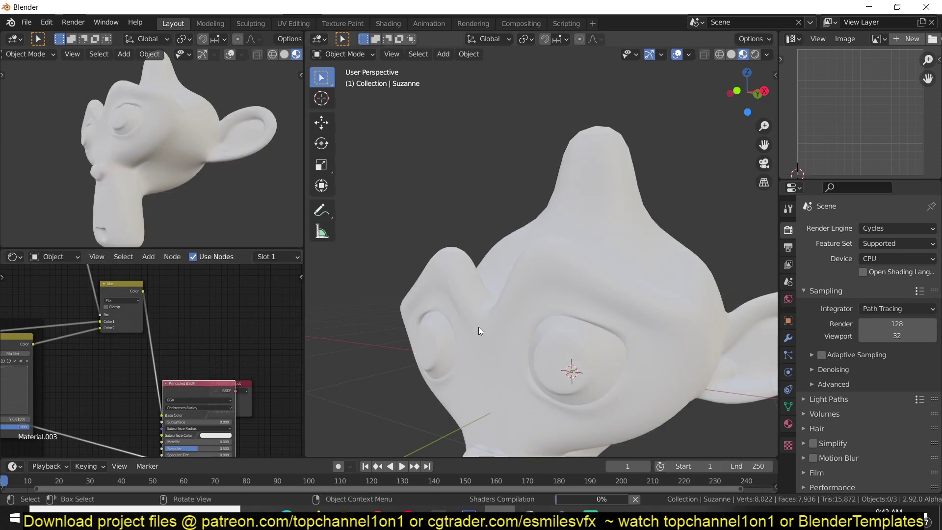
{"action": "mouse_move", "coordinate": [479, 327]}
{"action": "middle_mouse_down"}
{"action": "mouse_move", "coordinate": [583, 323]}
{"action": "mouse_move", "coordinate": [466, 319]}
{"action": "mouse_move", "coordinate": [525, 324]}
{"action": "middle_mouse_up"}
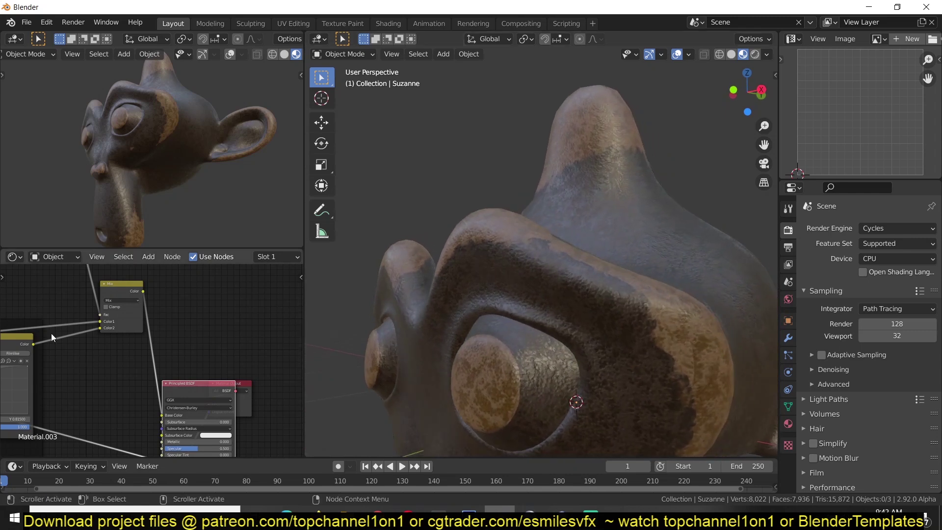
{"action": "middle_click_drag", "start_coordinate": [23, 335], "coordinate": [237, 338]}
{"action": "scroll", "coordinate": [168, 336], "scroll_direction": "up", "scroll_amount": 2}
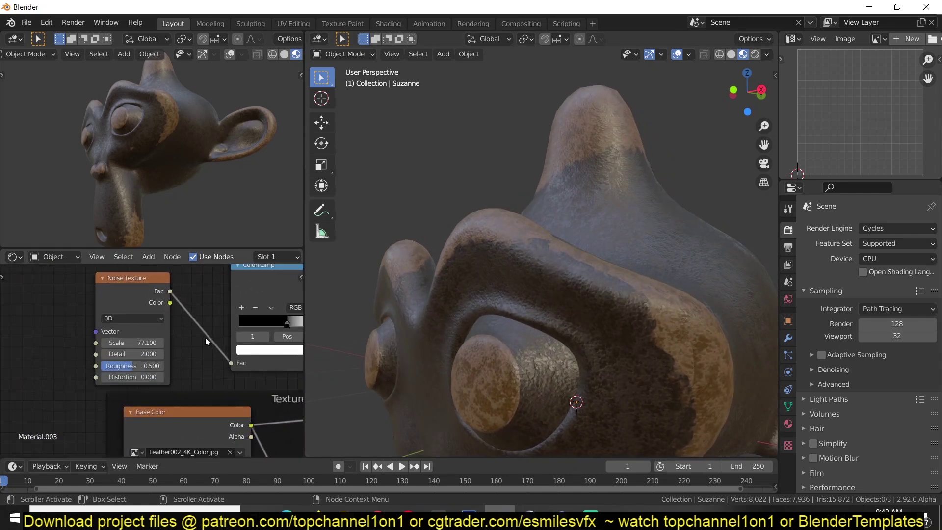
{"action": "scroll", "coordinate": [154, 345], "scroll_direction": "up", "scroll_amount": 1}
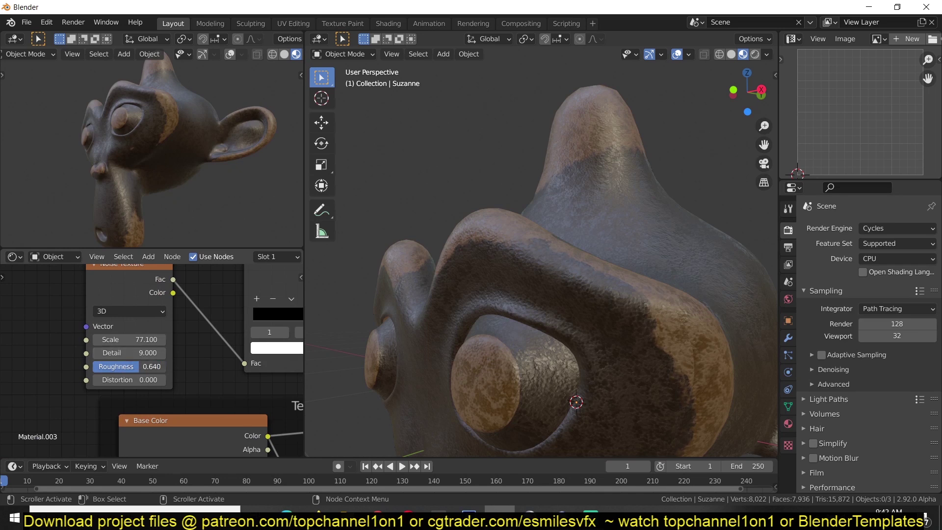
- Move the noise ramp stops to 0.399 and 0.757, and raise the mask ramp stop
{"action": "middle_click_drag", "start_coordinate": [176, 378], "coordinate": [50, 412]}
{"action": "mouse_move", "coordinate": [155, 343]}
{"action": "left_mouse_down"}
{"action": "mouse_move", "coordinate": [183, 348]}
{"action": "mouse_move", "coordinate": [158, 345]}
{"action": "left_mouse_up"}
{"action": "left_click_drag", "start_coordinate": [218, 350], "coordinate": [181, 349]}
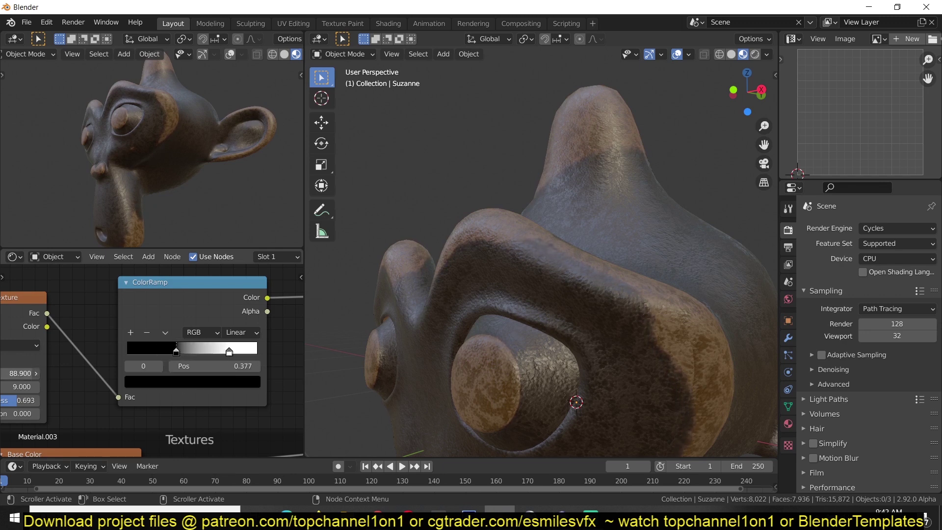
{"action": "scroll", "coordinate": [133, 379], "scroll_direction": "down", "scroll_amount": 3}
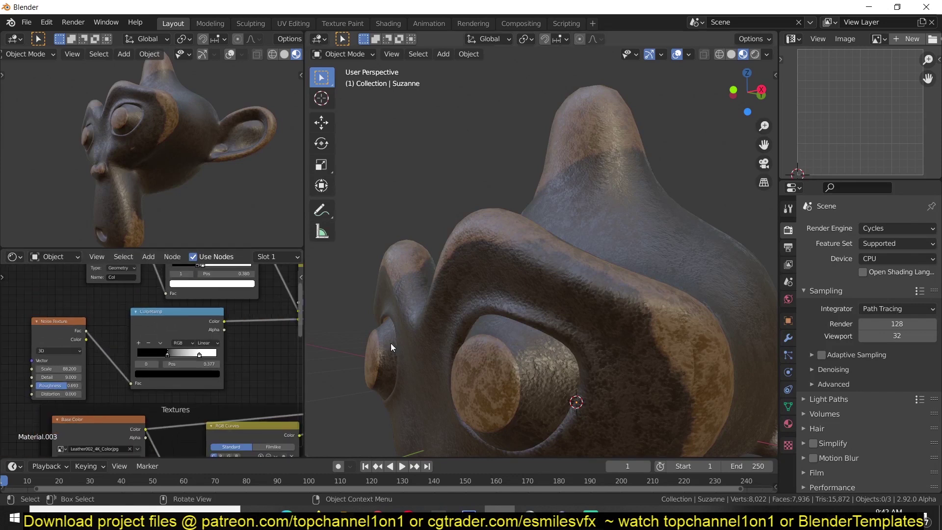
{"action": "middle_click_drag", "start_coordinate": [397, 335], "coordinate": [372, 350]}
{"action": "middle_click_drag", "start_coordinate": [221, 316], "coordinate": [201, 416]}
{"action": "scroll", "coordinate": [197, 338], "scroll_direction": "up", "scroll_amount": 2}
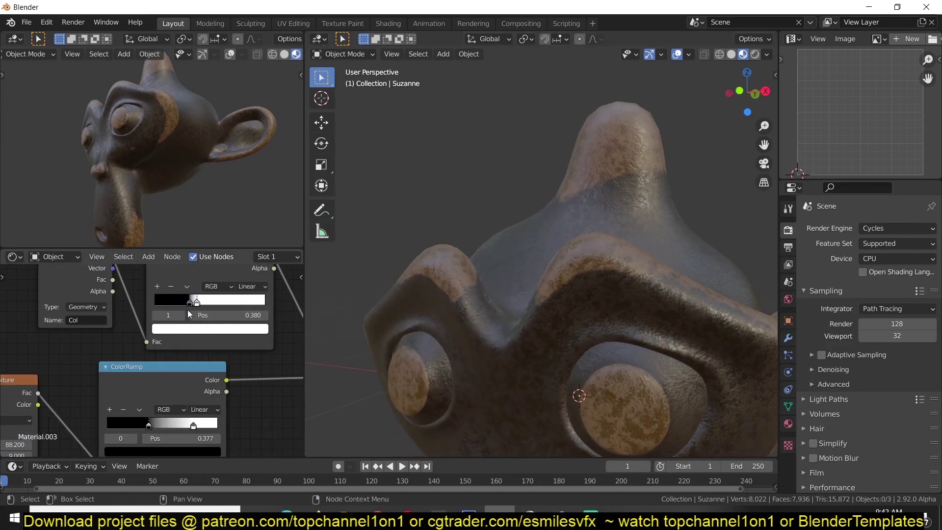
{"action": "left_click_drag", "start_coordinate": [200, 303], "coordinate": [203, 304]}
{"action": "scroll", "coordinate": [461, 293], "scroll_direction": "down", "scroll_amount": 3}
{"action": "scroll", "coordinate": [462, 308], "scroll_direction": "down", "scroll_amount": 2}
{"action": "scroll", "coordinate": [462, 308], "scroll_direction": "down", "scroll_amount": 2}
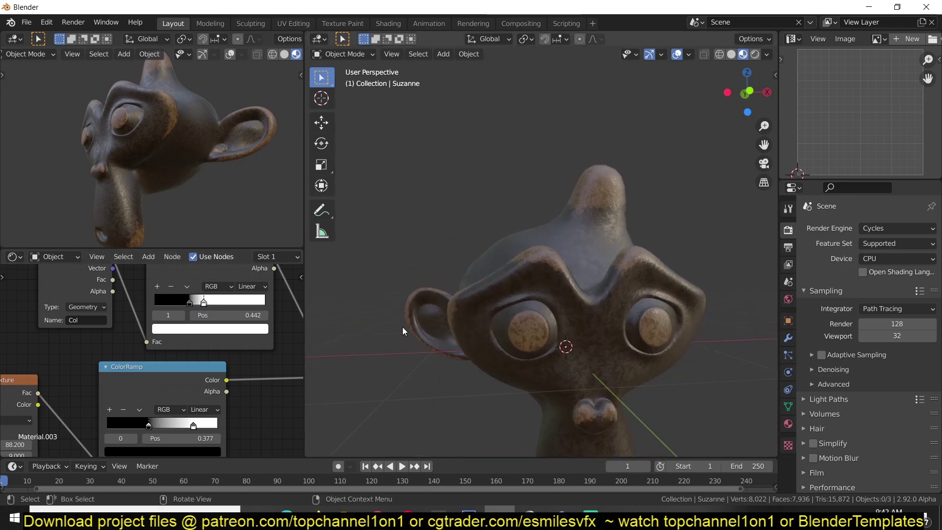
{"action": "scroll", "coordinate": [241, 371], "scroll_direction": "down", "scroll_amount": 3}
{"action": "scroll", "coordinate": [240, 370], "scroll_direction": "down", "scroll_amount": 2}
- Move the Principled BSDF node right and briefly preview the Color Burn output
{"action": "mouse_move", "coordinate": [241, 370]}
{"action": "middle_mouse_down"}
{"action": "mouse_move", "coordinate": [179, 392]}
{"action": "mouse_move", "coordinate": [264, 327]}
{"action": "middle_mouse_up"}
{"action": "left_click_drag", "start_coordinate": [158, 364], "coordinate": [243, 352]}
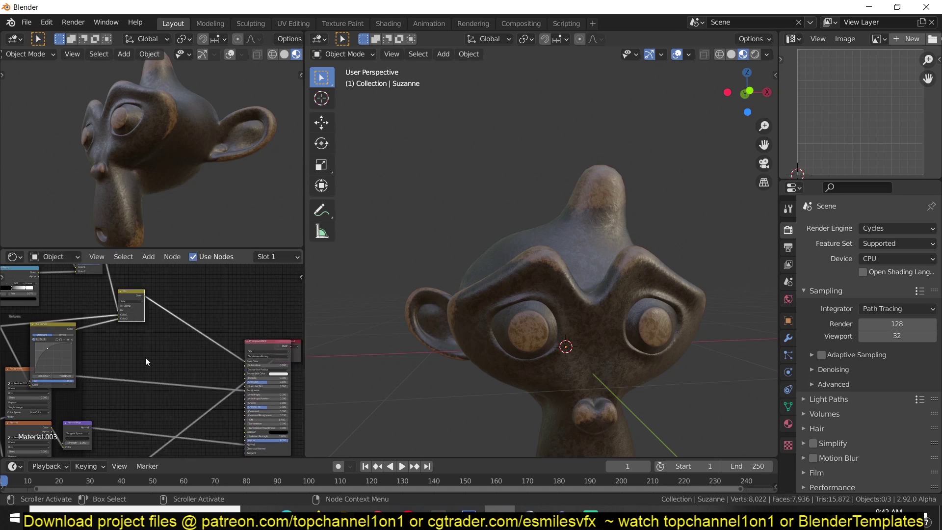
{"action": "middle_click_drag", "start_coordinate": [145, 362], "coordinate": [150, 369]}
{"action": "left_click", "coordinate": [138, 289], "text": "ctrl+shift"}
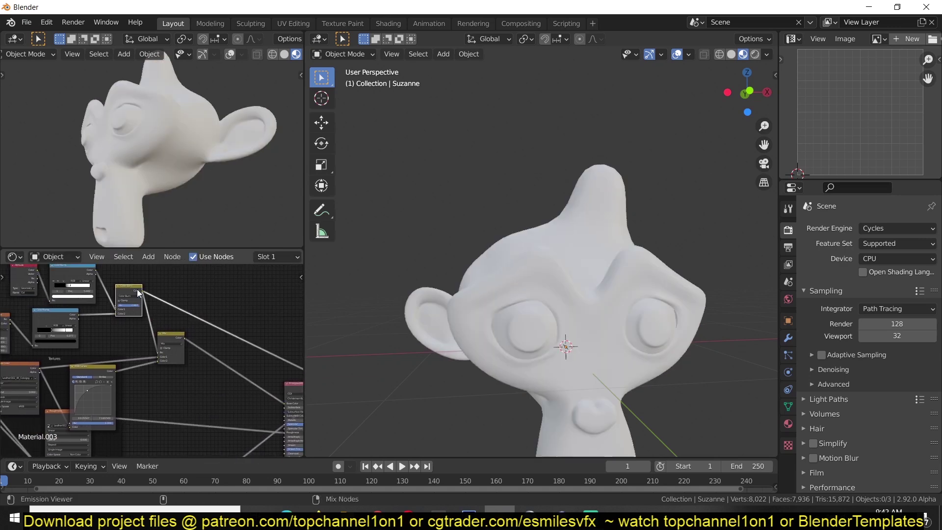
{"action": "scroll", "coordinate": [246, 398], "scroll_direction": "up", "scroll_amount": 2}
{"action": "middle_click_drag", "start_coordinate": [247, 398], "coordinate": [250, 370], "text": "ctrl"}
{"action": "left_click", "coordinate": [268, 370], "text": "ctrl+shift"}
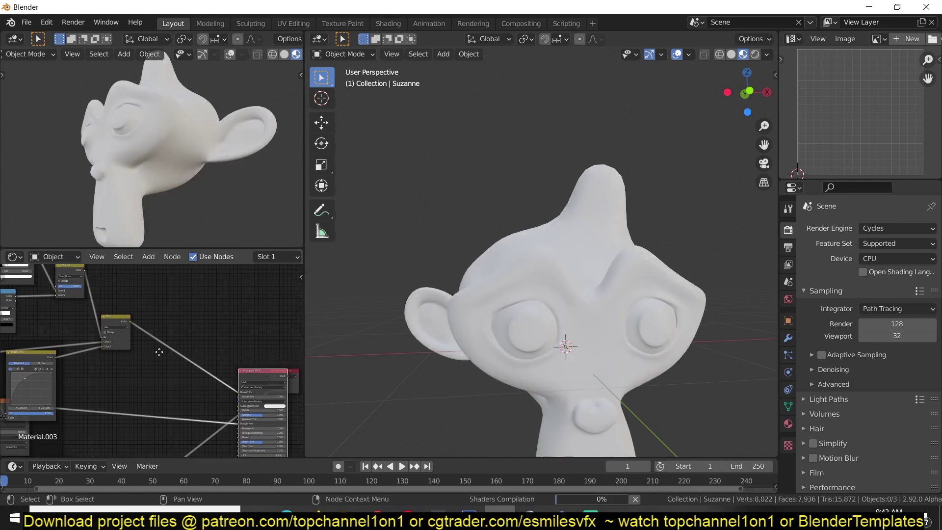
{"action": "scroll", "coordinate": [149, 387], "scroll_direction": "down", "scroll_amount": 3}
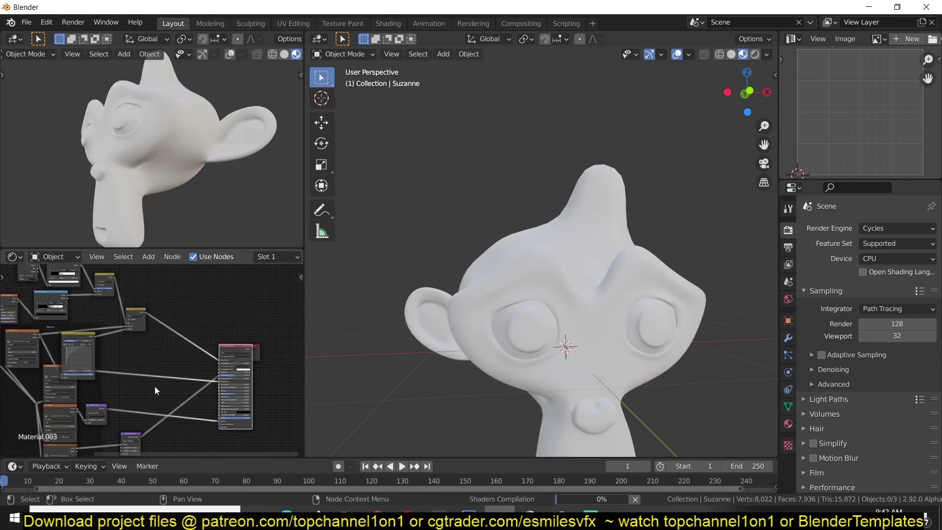
{"action": "middle_click_drag", "start_coordinate": [155, 386], "coordinate": [213, 383]}
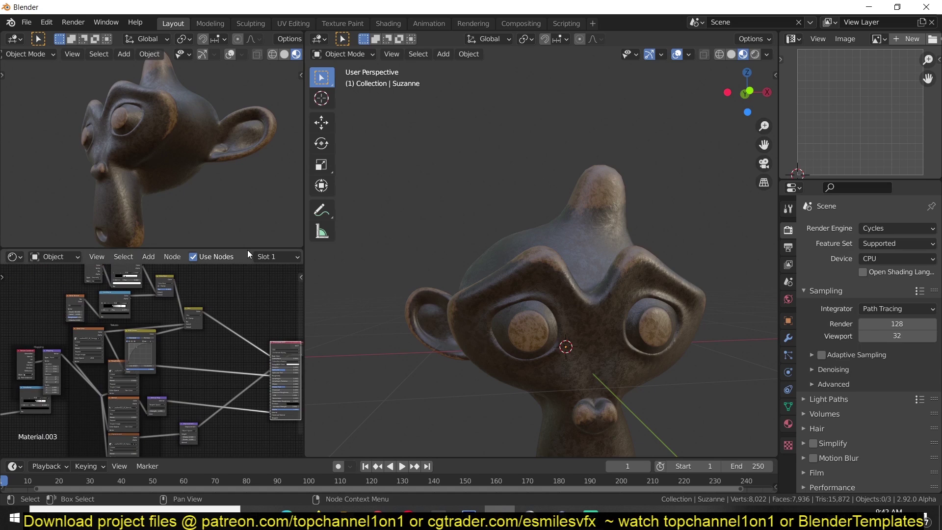
- Join the small 3D view into the node editor and widen it
{"action": "left_click_drag", "start_coordinate": [302, 249], "coordinate": [302, 147]}
{"action": "left_click_drag", "start_coordinate": [304, 275], "coordinate": [388, 294]}
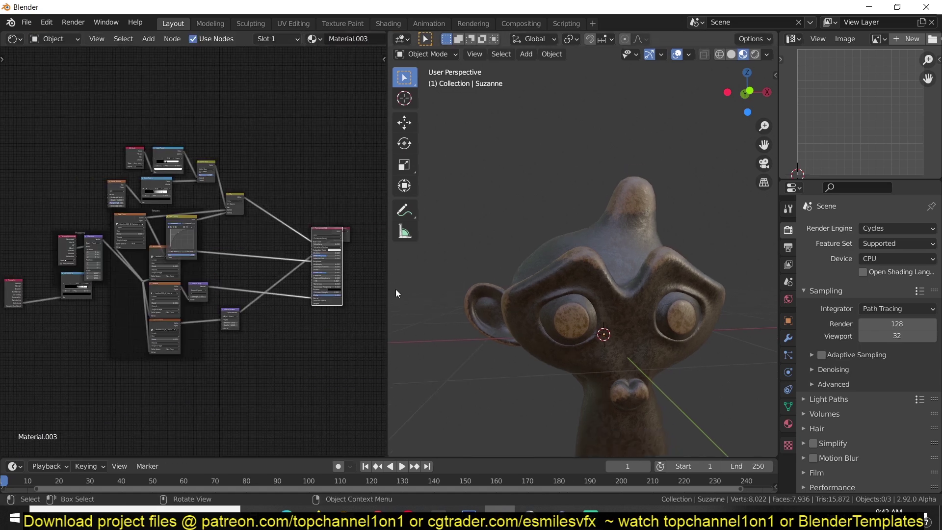
{"action": "scroll", "coordinate": [410, 315], "scroll_direction": "up", "scroll_amount": 2}
{"action": "scroll", "coordinate": [440, 364], "scroll_direction": "up", "scroll_amount": 3}
{"action": "scroll", "coordinate": [420, 316], "scroll_direction": "down", "scroll_amount": 3}
{"action": "scroll", "coordinate": [435, 285], "scroll_direction": "down", "scroll_amount": 3}
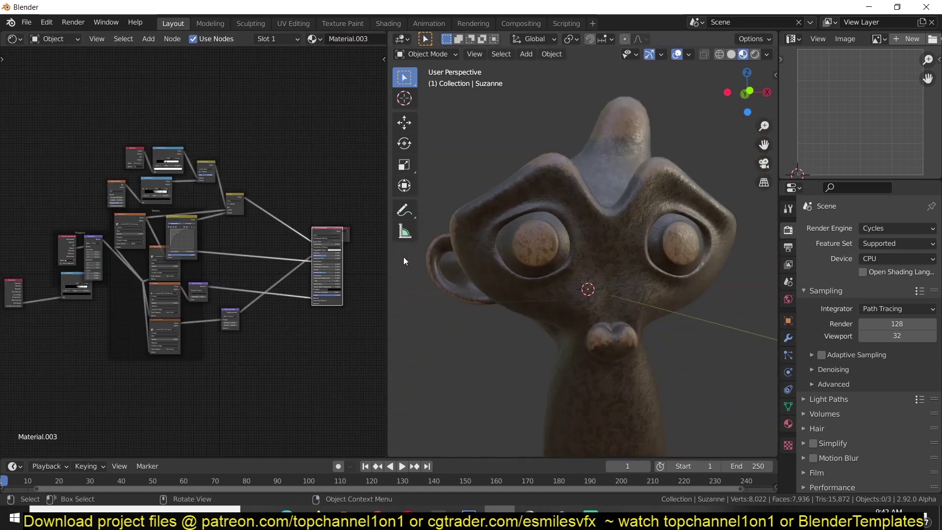
{"action": "mouse_move", "coordinate": [425, 253]}
{"action": "middle_mouse_down"}
{"action": "mouse_move", "coordinate": [502, 307]}
{"action": "mouse_move", "coordinate": [533, 266]}
{"action": "mouse_move", "coordinate": [524, 261]}
{"action": "middle_mouse_up"}
{"action": "scroll", "coordinate": [494, 258], "scroll_direction": "up", "scroll_amount": 2}
{"action": "scroll", "coordinate": [494, 258], "scroll_direction": "up", "scroll_amount": 4}
{"action": "scroll", "coordinate": [230, 270], "scroll_direction": "up", "scroll_amount": 3}
{"action": "middle_click_drag", "start_coordinate": [229, 270], "coordinate": [267, 352]}
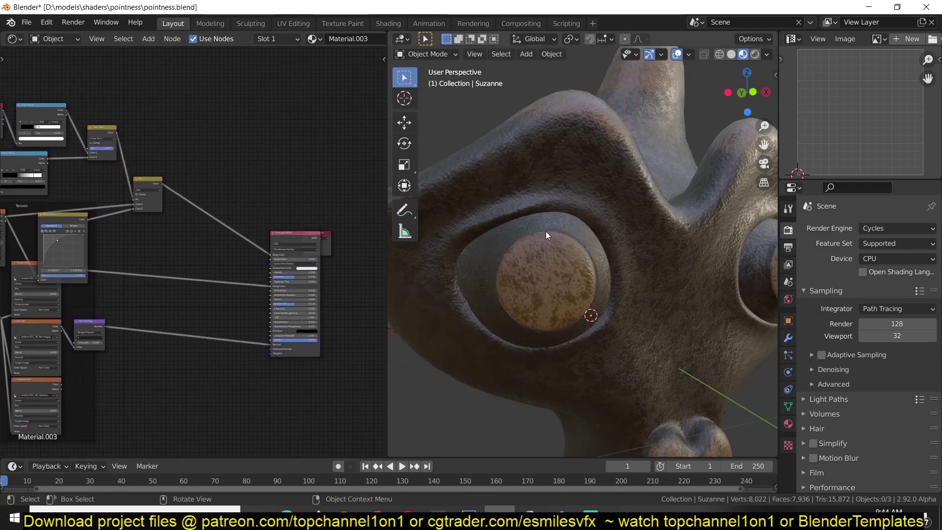
{"action": "middle_click_drag", "start_coordinate": [547, 231], "coordinate": [316, 255]}
- Preview the Mix and Color Burn outputs, then return to the full Principled material
{"action": "left_click", "coordinate": [147, 186], "text": "ctrl+shift"}
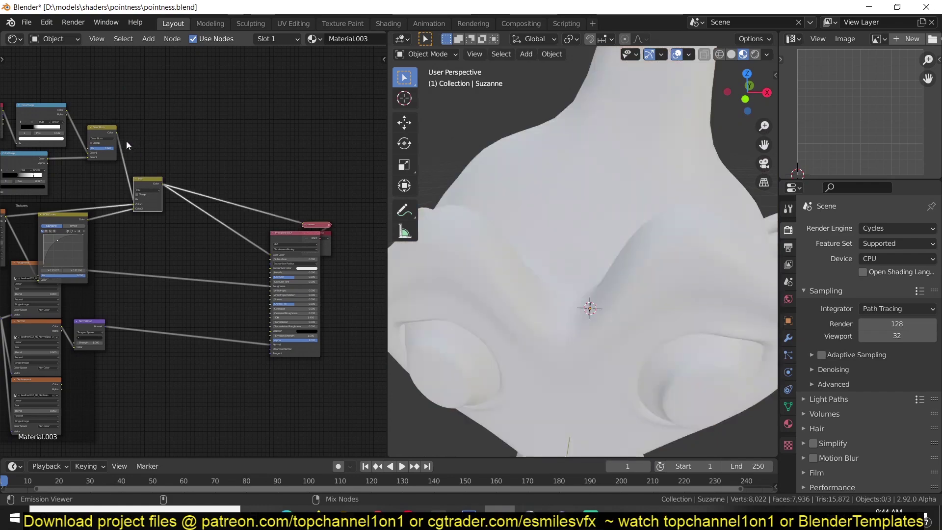
{"action": "left_click", "coordinate": [107, 127], "text": "ctrl+shift"}
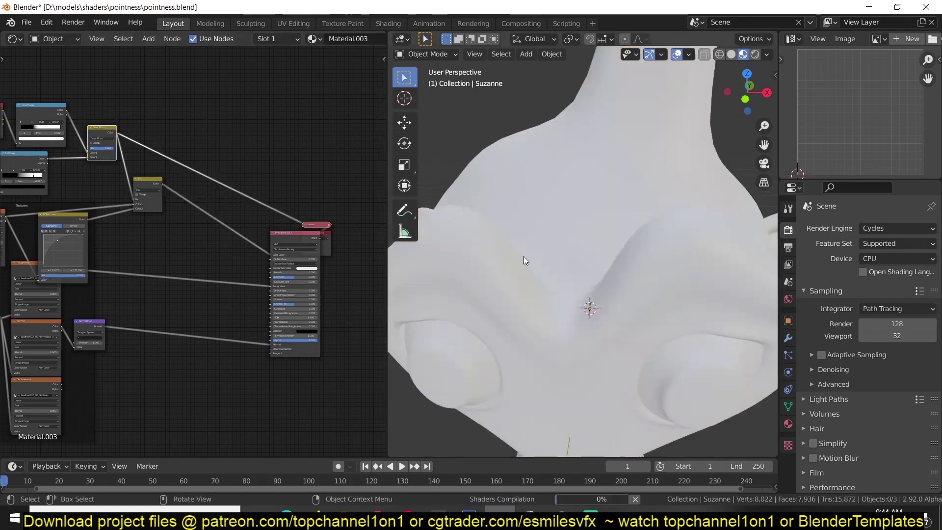
{"action": "scroll", "coordinate": [258, 398], "scroll_direction": "up", "scroll_amount": 2}
{"action": "left_click", "coordinate": [313, 238], "text": "ctrl+shift"}
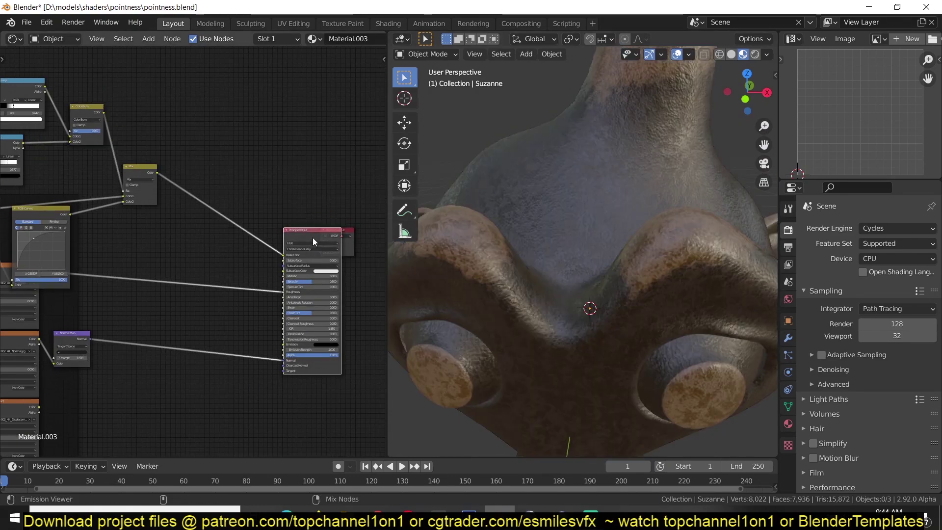
{"action": "middle_click_drag", "start_coordinate": [517, 260], "coordinate": [408, 274]}
- Add a new MixRGB node and place it near the Normal Map node
{"action": "middle_click_drag", "start_coordinate": [214, 330], "coordinate": [225, 306]}
{"action": "key", "text": "shift+a"}
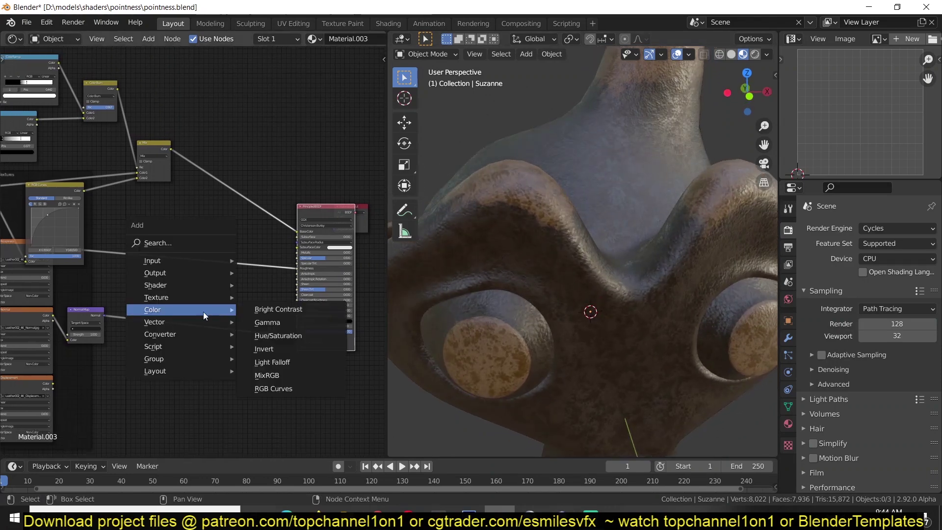
{"action": "left_click", "coordinate": [291, 373]}
{"action": "left_click", "coordinate": [202, 364]}
{"action": "scroll", "coordinate": [200, 360], "scroll_direction": "up", "scroll_amount": 2}
{"action": "middle_click_drag", "start_coordinate": [147, 346], "coordinate": [259, 310]}
{"action": "middle_click_drag", "start_coordinate": [112, 346], "coordinate": [38, 357]}
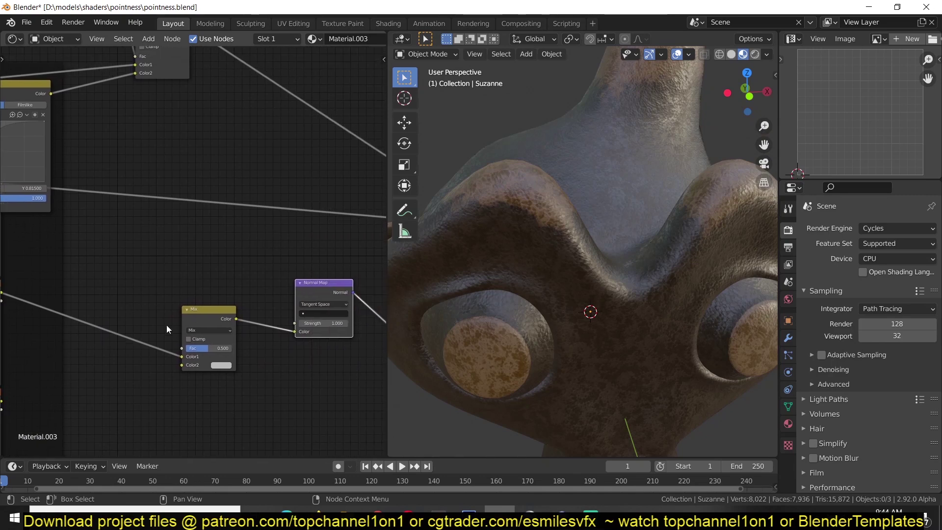
{"action": "left_click_drag", "start_coordinate": [182, 322], "coordinate": [191, 401]}
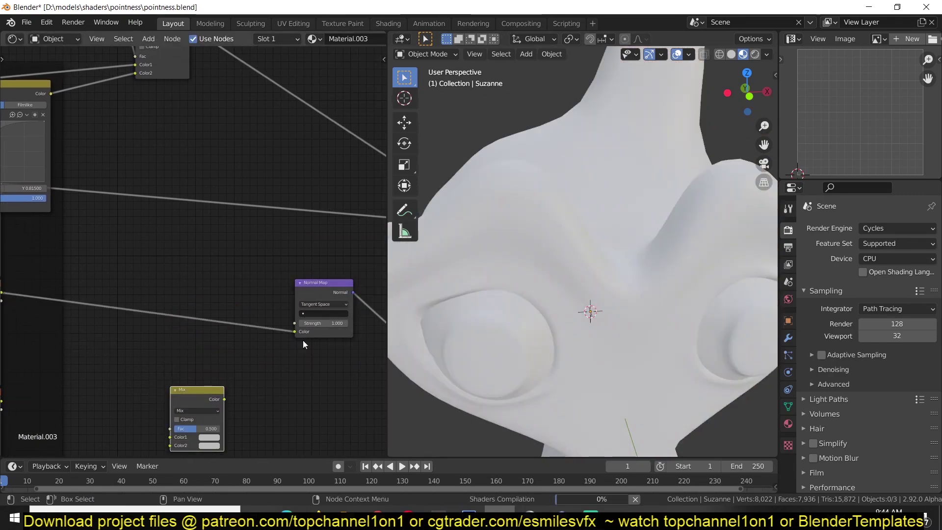
{"action": "middle_click_drag", "start_coordinate": [302, 340], "coordinate": [287, 345]}
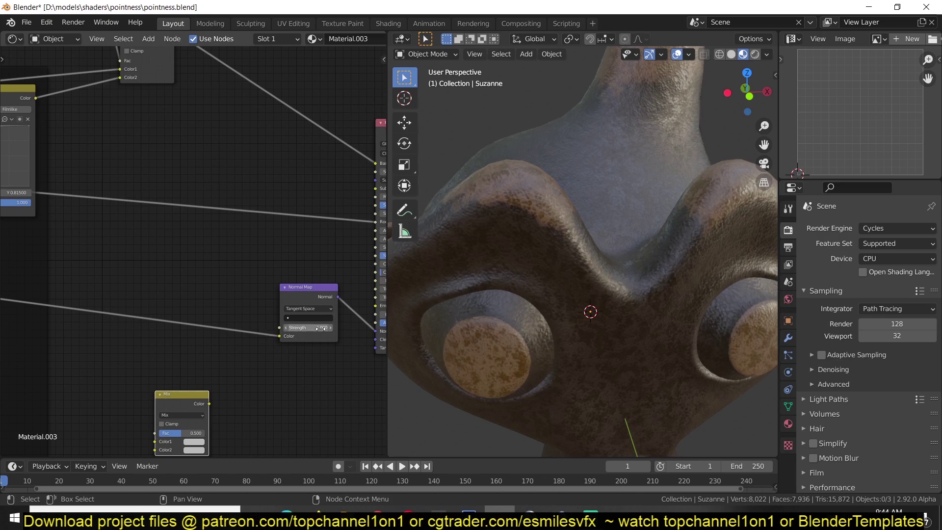
- Test Normal Map Strength at 10, undo it, and connect the Mix output to Strength
{"action": "left_click_drag", "start_coordinate": [309, 327], "coordinate": [383, 327]}
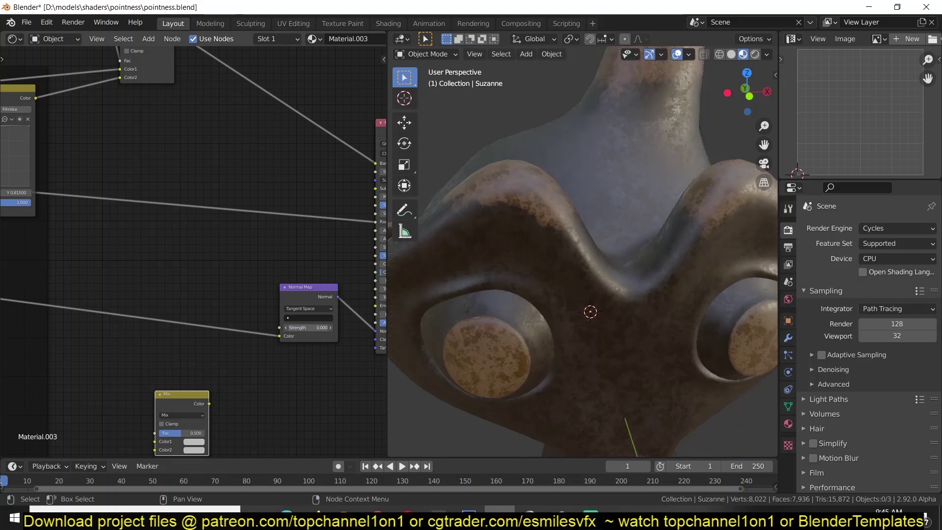
{"action": "key", "text": "ctrl+z"}
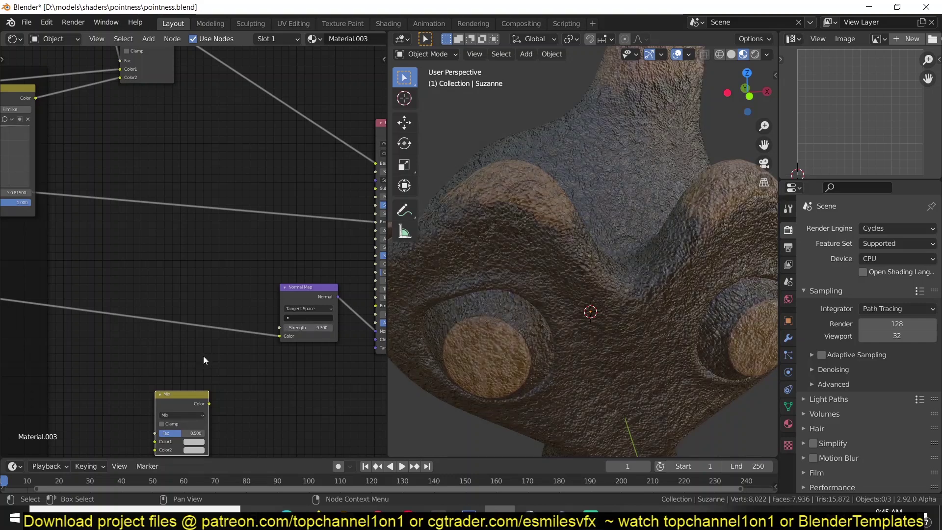
{"action": "mouse_move", "coordinate": [205, 402]}
{"action": "left_mouse_down"}
{"action": "mouse_move", "coordinate": [183, 403]}
{"action": "mouse_move", "coordinate": [184, 250]}
{"action": "mouse_move", "coordinate": [205, 249]}
{"action": "mouse_move", "coordinate": [260, 318]}
{"action": "mouse_move", "coordinate": [281, 326]}
{"action": "left_mouse_up"}
{"action": "scroll", "coordinate": [249, 313], "scroll_direction": "up", "scroll_amount": 2}
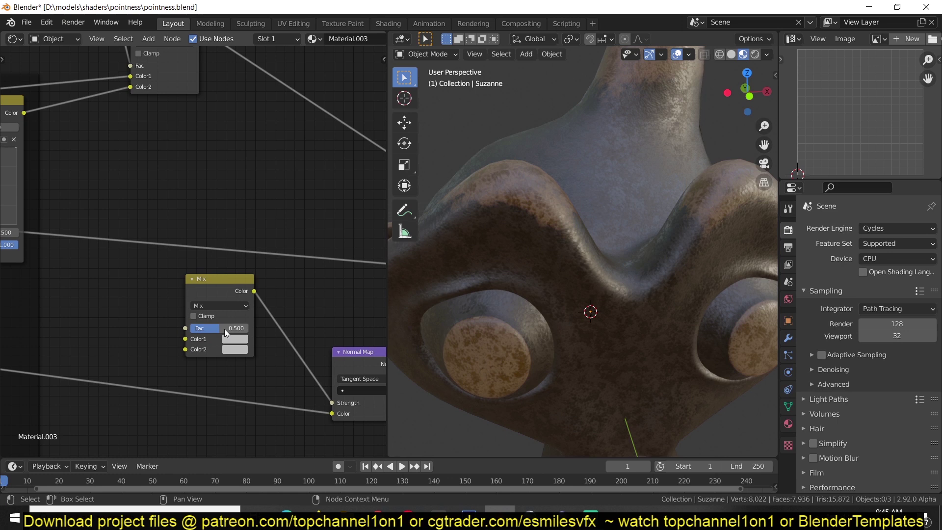
- Set the Mix's Color2 to white and link the Color Burn mask into its Fac
{"action": "left_click", "coordinate": [236, 352]}
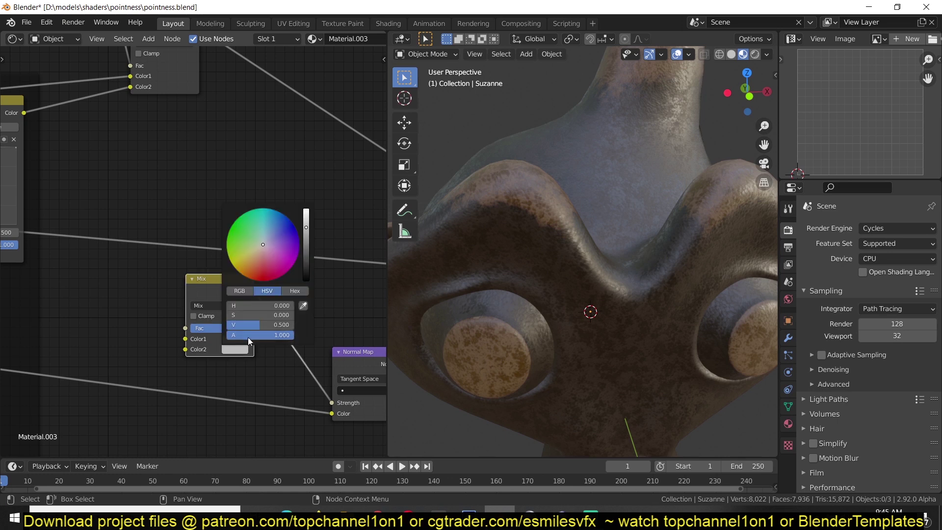
{"action": "mouse_move", "coordinate": [306, 238]}
{"action": "left_mouse_down"}
{"action": "mouse_move", "coordinate": [306, 211]}
{"action": "mouse_move", "coordinate": [307, 279]}
{"action": "mouse_move", "coordinate": [306, 211]}
{"action": "left_mouse_up"}
{"action": "scroll", "coordinate": [179, 318], "scroll_direction": "down", "scroll_amount": 2}
{"action": "scroll", "coordinate": [180, 317], "scroll_direction": "down", "scroll_amount": 2}
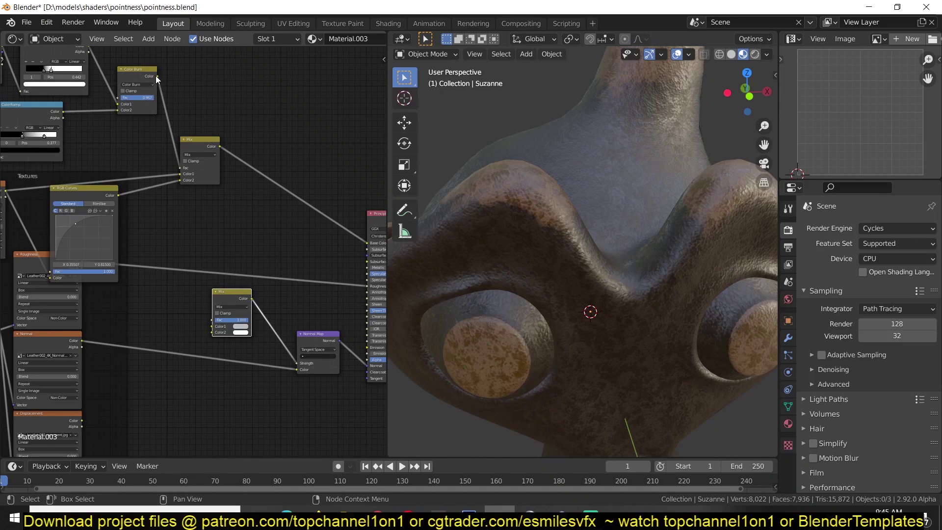
{"action": "left_click_drag", "start_coordinate": [157, 77], "coordinate": [206, 321]}
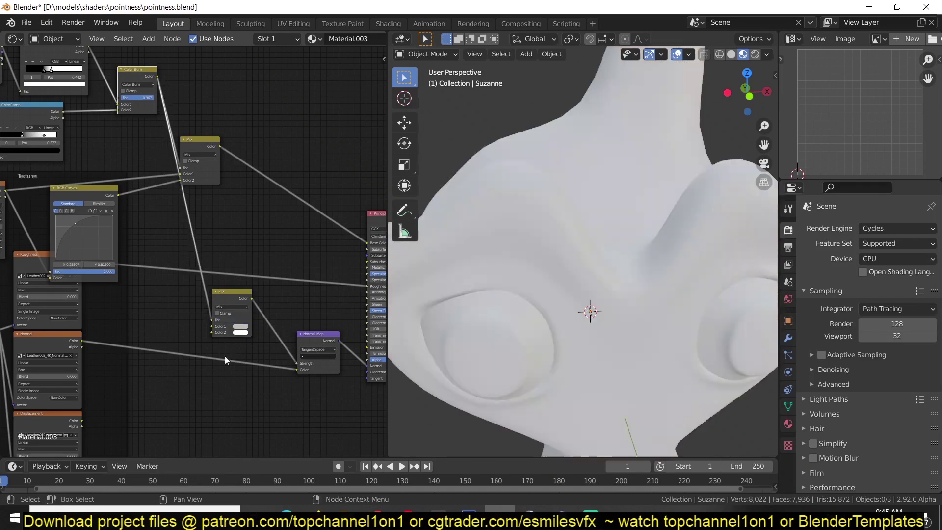
{"action": "scroll", "coordinate": [238, 399], "scroll_direction": "up", "scroll_amount": 1}
{"action": "scroll", "coordinate": [238, 400], "scroll_direction": "up", "scroll_amount": 1}
{"action": "middle_click_drag", "start_coordinate": [238, 399], "coordinate": [163, 402]}
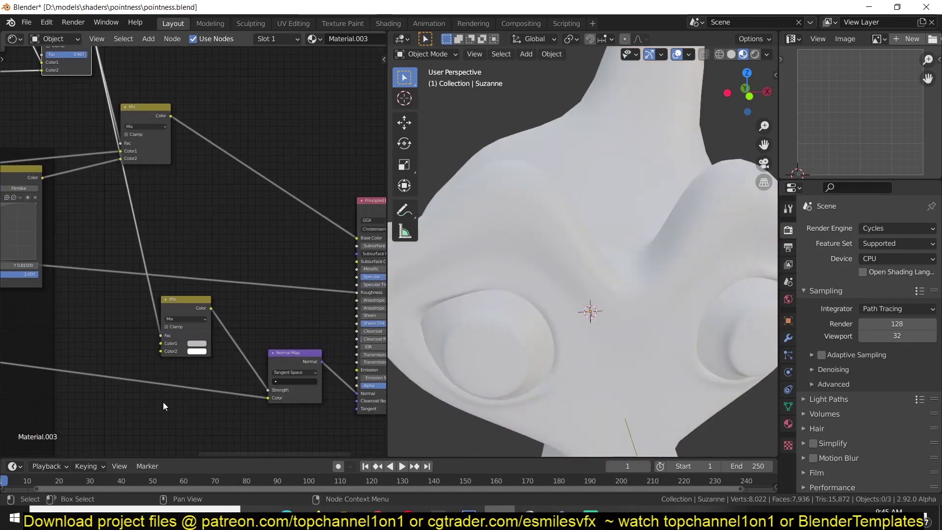
{"action": "scroll", "coordinate": [191, 380], "scroll_direction": "up", "scroll_amount": 2}
{"action": "scroll", "coordinate": [223, 388], "scroll_direction": "up", "scroll_amount": 1}
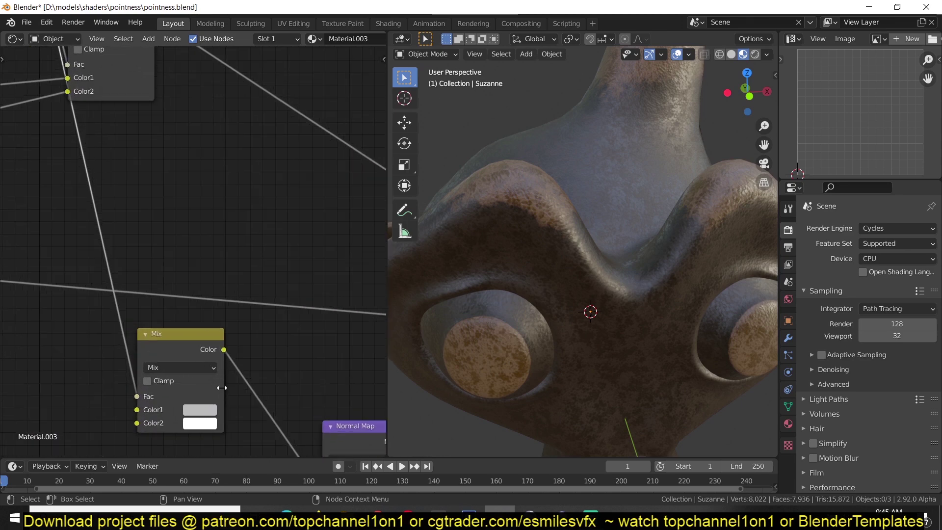
- Set the Mix node's Color1 to white and Color2 to black
{"action": "middle_click_drag", "start_coordinate": [501, 249], "coordinate": [610, 191]}
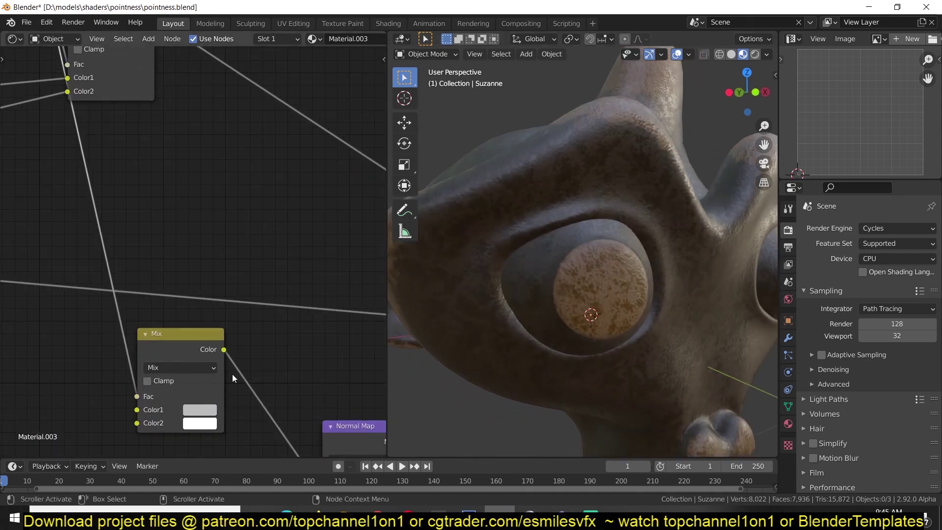
{"action": "left_click", "coordinate": [200, 409]}
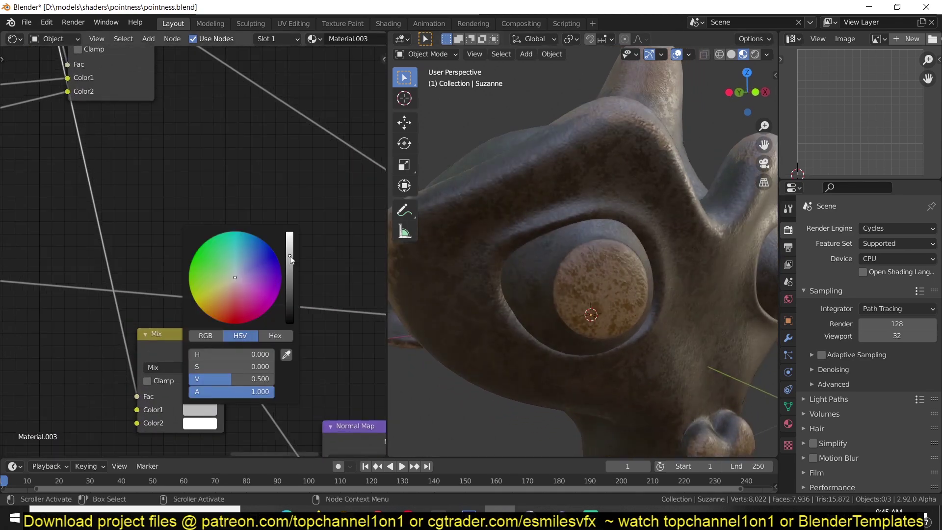
{"action": "mouse_move", "coordinate": [291, 256]}
{"action": "left_mouse_down"}
{"action": "mouse_move", "coordinate": [289, 322]}
{"action": "mouse_move", "coordinate": [289, 233]}
{"action": "left_mouse_up"}
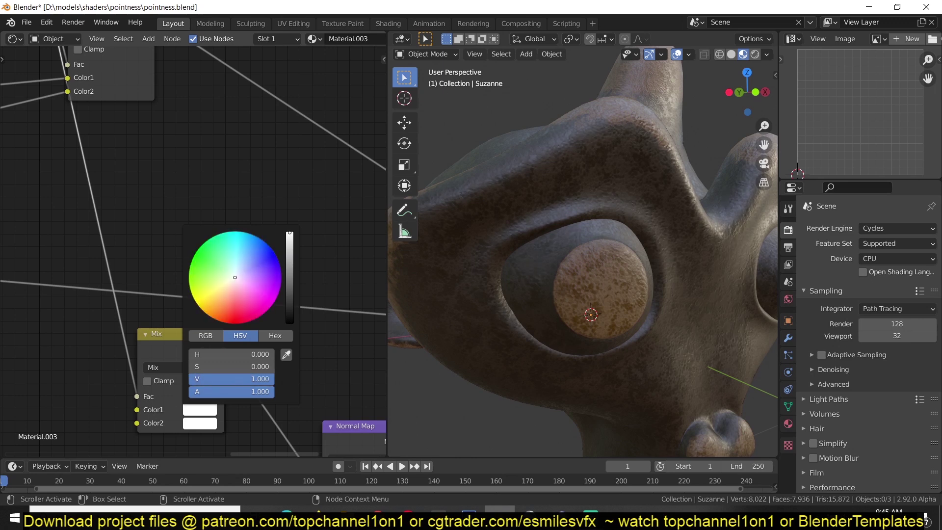
{"action": "left_click", "coordinate": [210, 420]}
{"action": "left_click_drag", "start_coordinate": [283, 268], "coordinate": [289, 335]}
{"action": "mouse_move", "coordinate": [498, 238]}
{"action": "middle_mouse_down"}
{"action": "mouse_move", "coordinate": [560, 261]}
{"action": "mouse_move", "coordinate": [501, 266]}
{"action": "middle_mouse_up"}
{"action": "scroll", "coordinate": [500, 268], "scroll_direction": "up", "scroll_amount": 3}
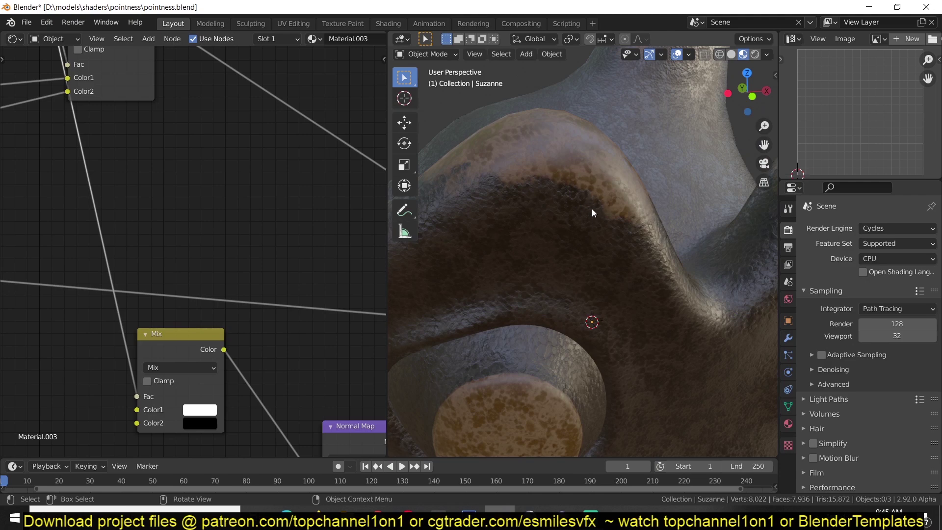
{"action": "scroll", "coordinate": [589, 211], "scroll_direction": "down", "scroll_amount": 4}
{"action": "scroll", "coordinate": [534, 242], "scroll_direction": "up", "scroll_amount": 4}
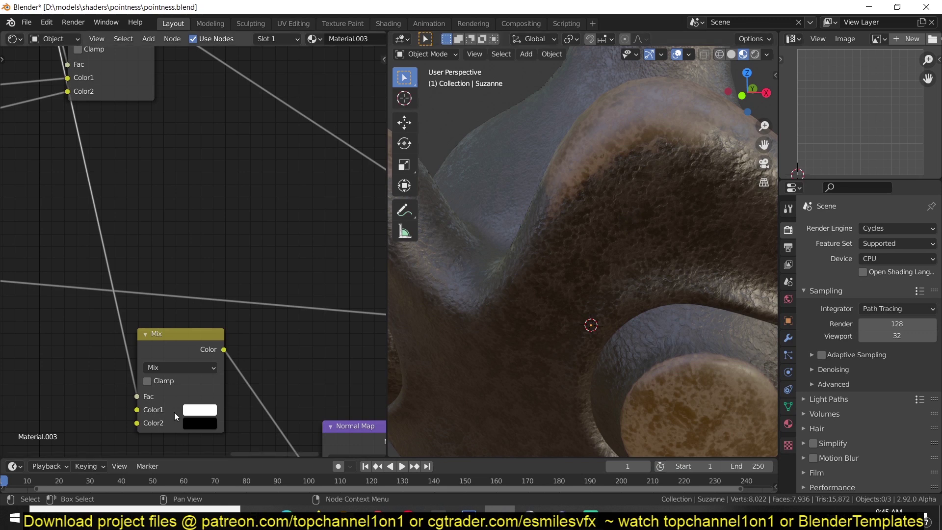
{"action": "scroll", "coordinate": [175, 413], "scroll_direction": "up", "scroll_amount": 2}
- Try higher Color1 brightness values such as 10, then settle on a brightness of 1
{"action": "left_click", "coordinate": [229, 387]}
{"action": "type", "text": "2"}
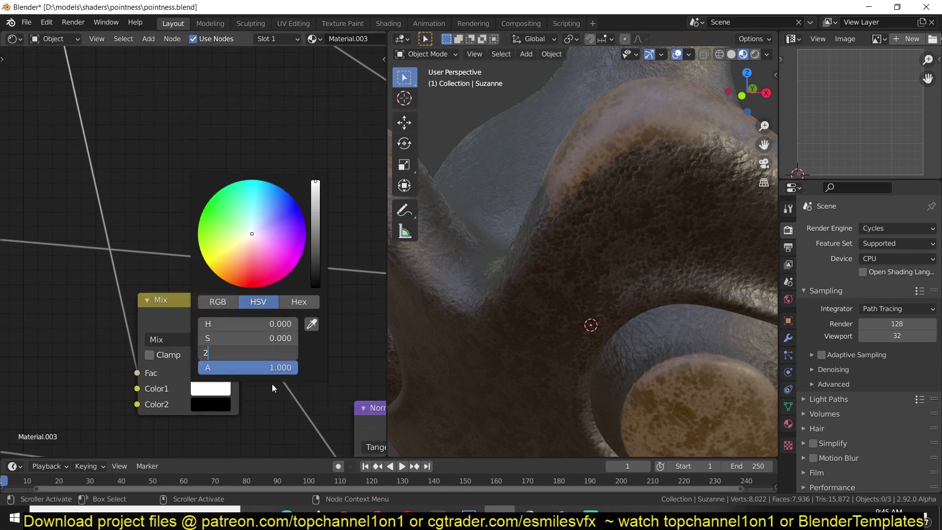
{"action": "key", "text": "Return"}
{"action": "mouse_move", "coordinate": [525, 164]}
{"action": "middle_mouse_down"}
{"action": "mouse_move", "coordinate": [647, 150]}
{"action": "mouse_move", "coordinate": [672, 160]}
{"action": "middle_mouse_up"}
{"action": "left_click", "coordinate": [221, 394]}
{"action": "type", "text": "10"}
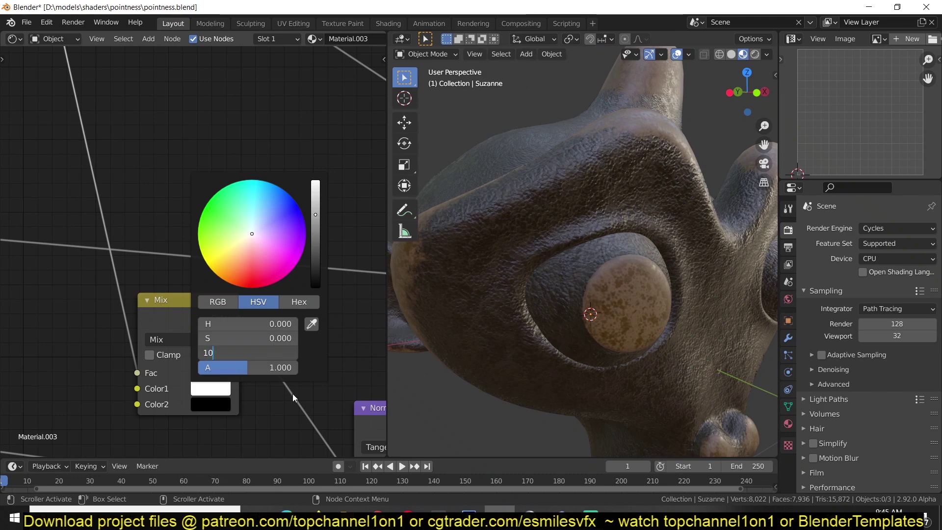
{"action": "key", "text": "Return"}
{"action": "mouse_move", "coordinate": [508, 311]}
{"action": "middle_mouse_down"}
{"action": "mouse_move", "coordinate": [685, 164]}
{"action": "mouse_move", "coordinate": [628, 238]}
{"action": "middle_mouse_up"}
{"action": "scroll", "coordinate": [238, 393], "scroll_direction": "up", "scroll_amount": 1}
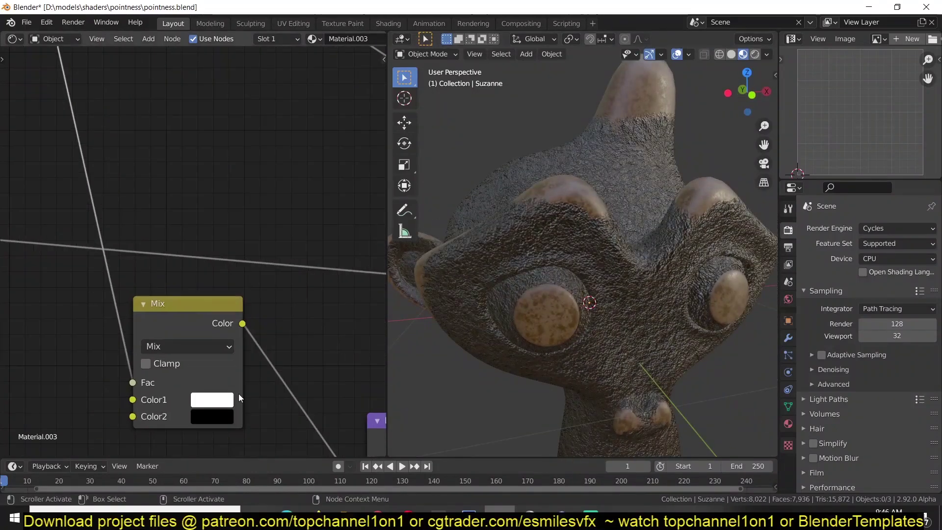
{"action": "left_click", "coordinate": [221, 400]}
{"action": "left_click", "coordinate": [292, 359]}
{"action": "type", "text": "1"}
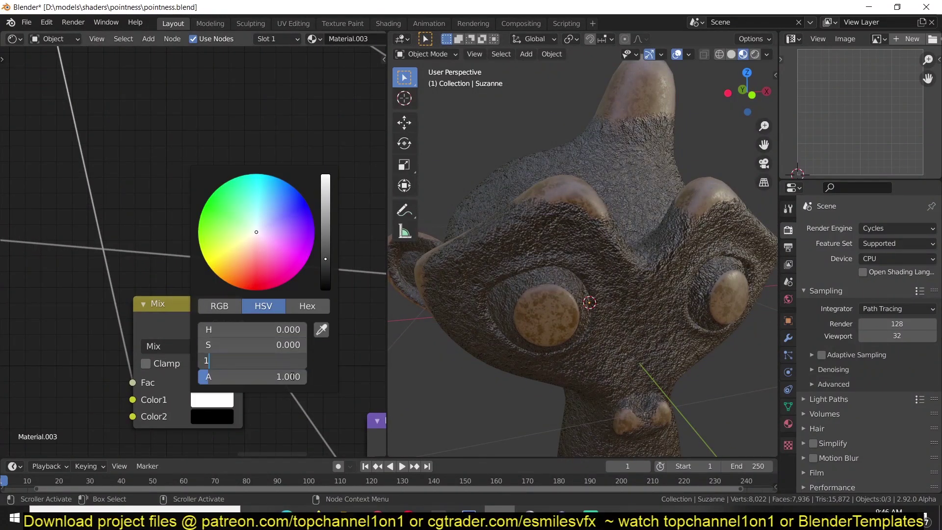
{"action": "key", "text": "Return"}
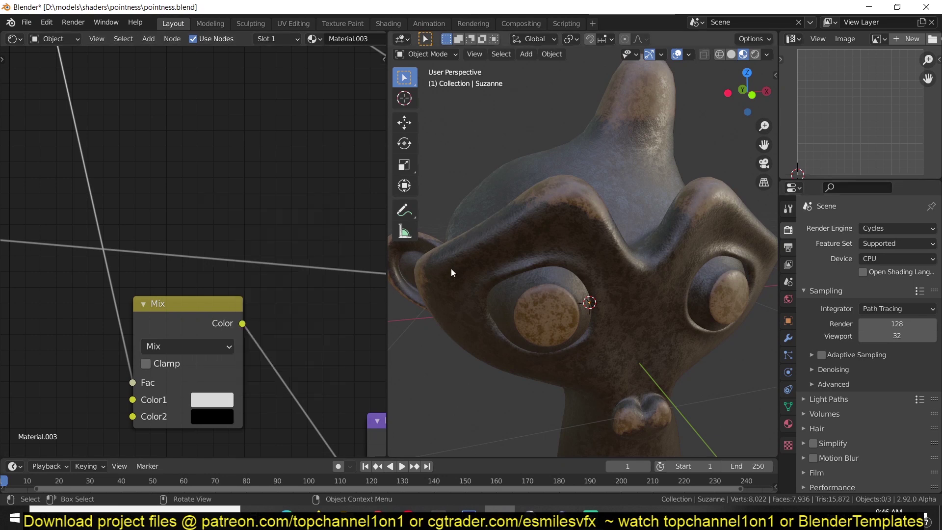
{"action": "scroll", "coordinate": [162, 302], "scroll_direction": "down", "scroll_amount": 1}
{"action": "scroll", "coordinate": [163, 303], "scroll_direction": "down", "scroll_amount": 1}
{"action": "scroll", "coordinate": [231, 286], "scroll_direction": "down", "scroll_amount": 1}
{"action": "scroll", "coordinate": [219, 294], "scroll_direction": "down", "scroll_amount": 2}
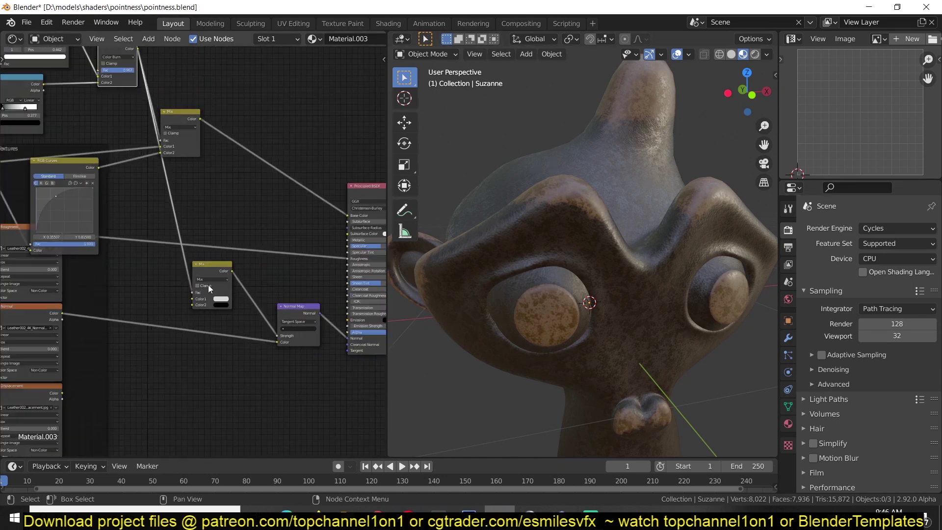
- Add a Bump node and link the Color Burn mask to its Height input
{"action": "key", "text": "shift+a"}
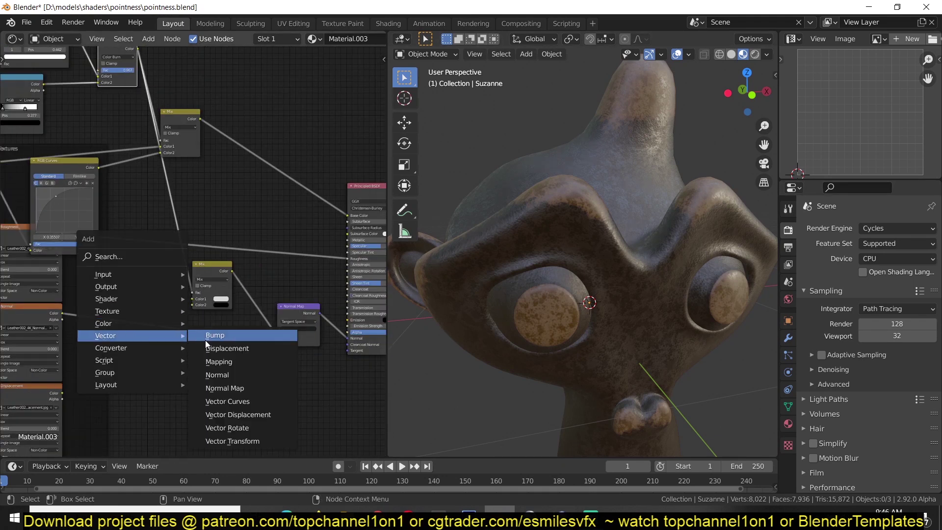
{"action": "left_click", "coordinate": [209, 345]}
{"action": "scroll", "coordinate": [194, 187], "scroll_direction": "down", "scroll_amount": 2}
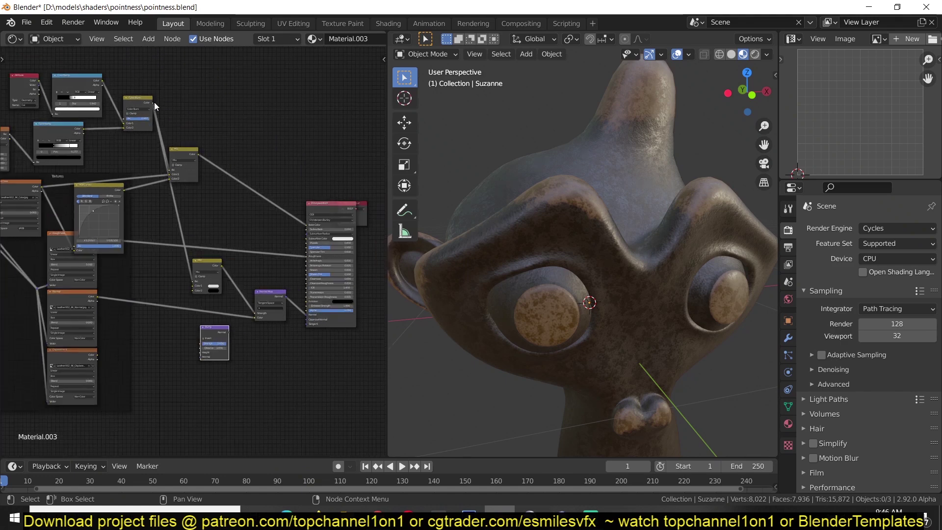
{"action": "left_click_drag", "start_coordinate": [153, 102], "coordinate": [200, 352]}
{"action": "scroll", "coordinate": [199, 351], "scroll_direction": "up", "scroll_amount": 3}
- Duplicate the Mix node and drop the copy onto the mask-to-Bump link
{"action": "left_click_drag", "start_coordinate": [222, 273], "coordinate": [273, 178]}
{"action": "key", "text": "shift+d"}
{"action": "left_click", "coordinate": [202, 306]}
{"action": "scroll", "coordinate": [360, 355], "scroll_direction": "up", "scroll_amount": 2}
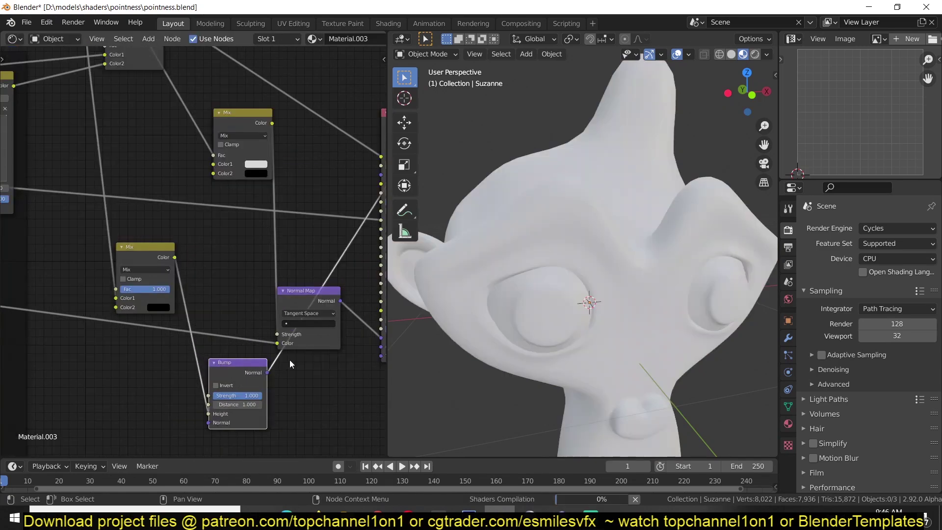
{"action": "middle_click_drag", "start_coordinate": [514, 322], "coordinate": [266, 324]}
{"action": "scroll", "coordinate": [164, 358], "scroll_direction": "up", "scroll_amount": 2}
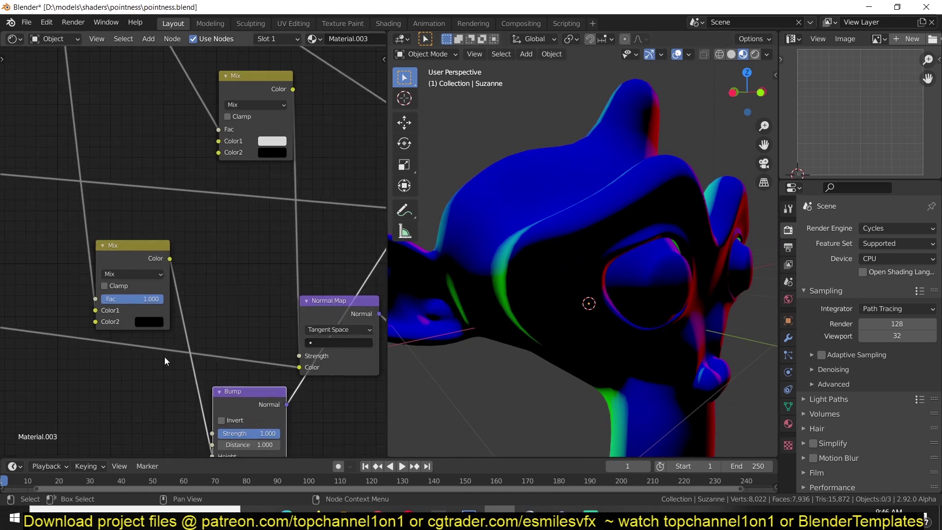
- Move the mask link from the lower Mix node's Color1 to its Fac input
{"action": "left_click", "coordinate": [153, 312]}
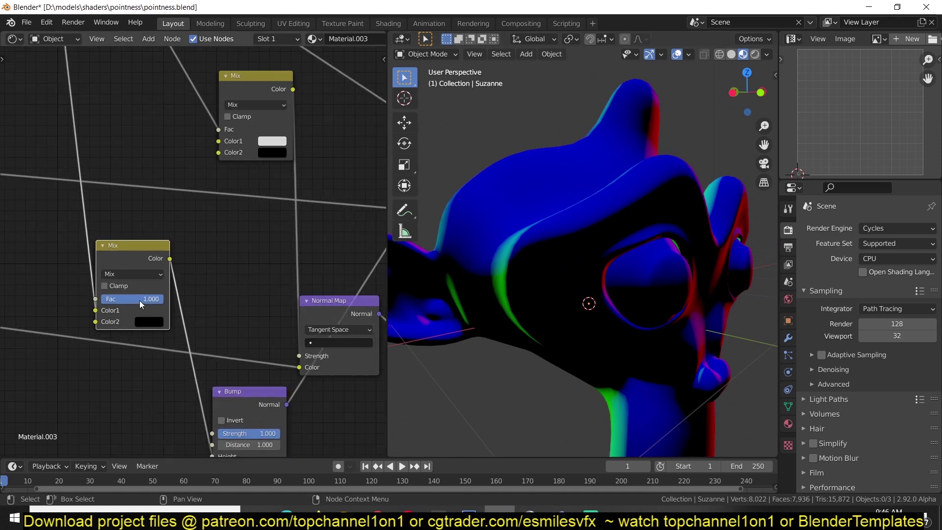
{"action": "left_click_drag", "start_coordinate": [139, 245], "coordinate": [220, 231]}
{"action": "mouse_move", "coordinate": [187, 290]}
{"action": "left_mouse_down"}
{"action": "mouse_move", "coordinate": [169, 295]}
{"action": "mouse_move", "coordinate": [178, 283]}
{"action": "left_mouse_up"}
{"action": "mouse_move", "coordinate": [477, 305]}
{"action": "middle_mouse_down"}
{"action": "mouse_move", "coordinate": [551, 265]}
{"action": "mouse_move", "coordinate": [546, 223]}
{"action": "mouse_move", "coordinate": [514, 251]}
{"action": "mouse_move", "coordinate": [585, 224]}
{"action": "middle_mouse_up"}
{"action": "scroll", "coordinate": [263, 315], "scroll_direction": "up", "scroll_amount": 2}
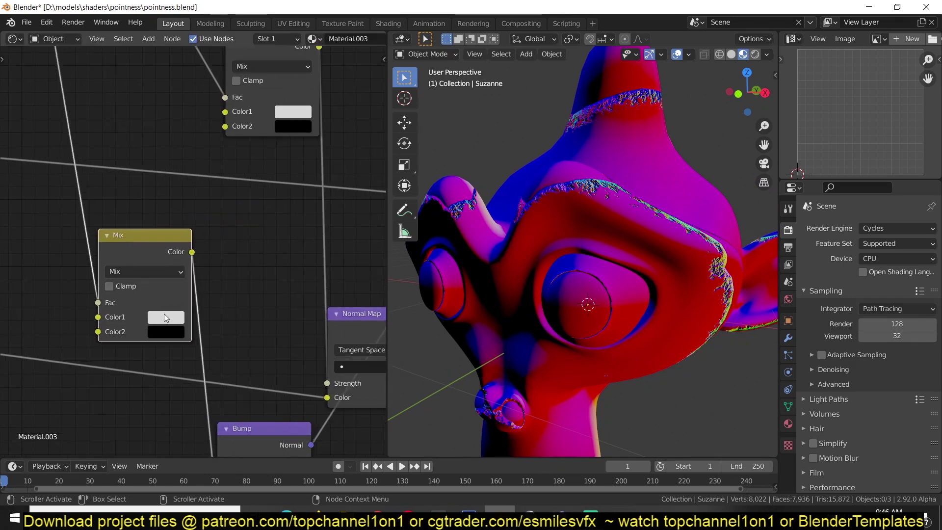
- Set the lower Mix node's Color1 to near-black and Color2 to dark grey
{"action": "left_click", "coordinate": [168, 325]}
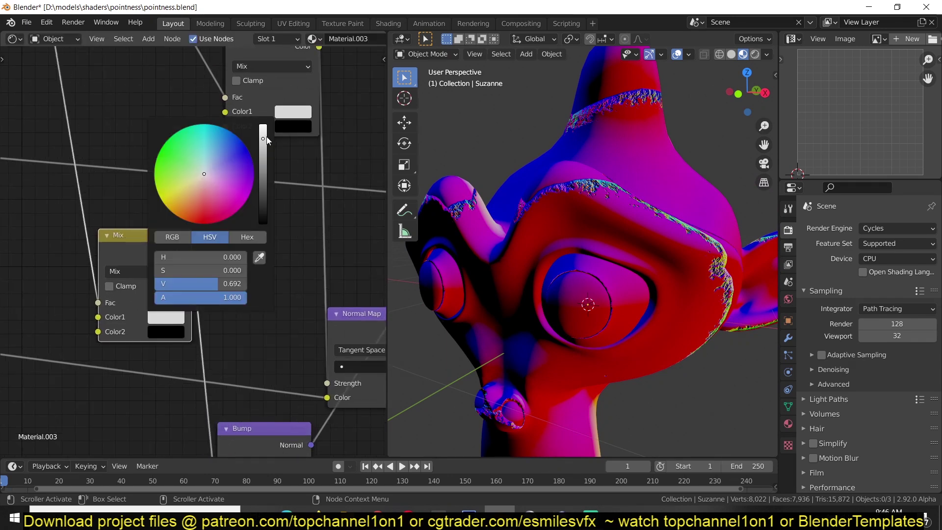
{"action": "left_click_drag", "start_coordinate": [263, 139], "coordinate": [263, 220]}
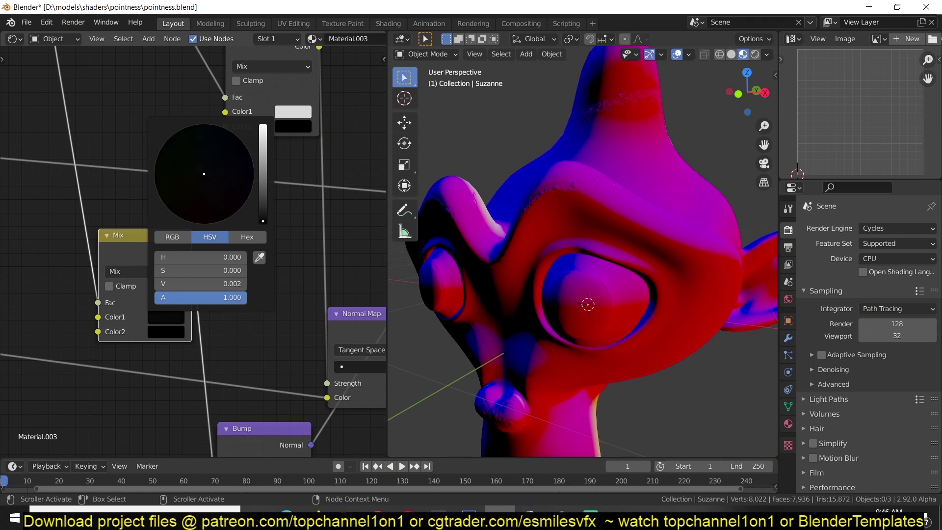
{"action": "left_click", "coordinate": [168, 331]}
{"action": "left_click", "coordinate": [262, 191]}
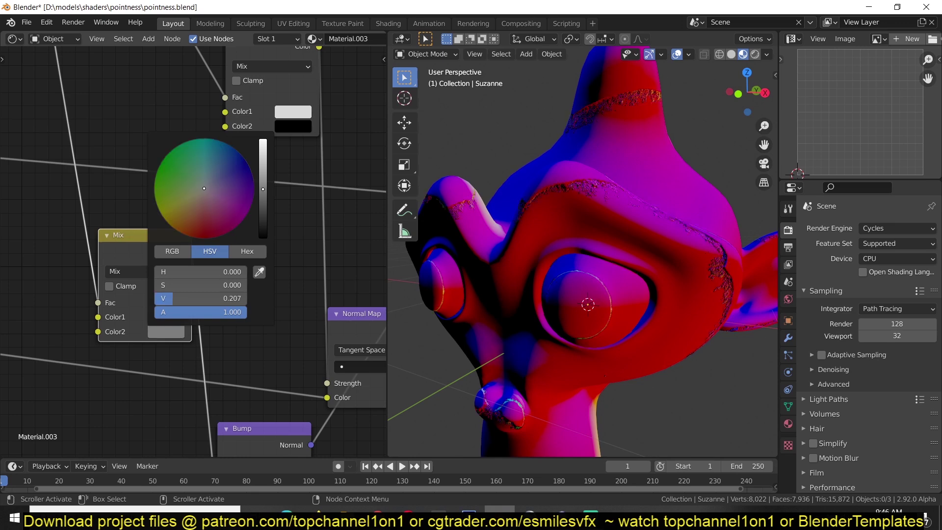
{"action": "left_click_drag", "start_coordinate": [263, 189], "coordinate": [263, 184]}
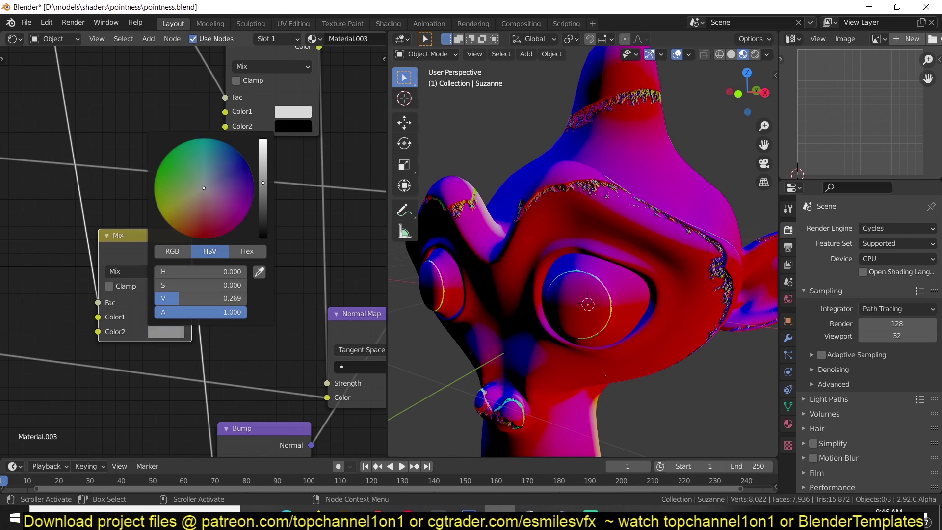
{"action": "scroll", "coordinate": [540, 313], "scroll_direction": "down", "scroll_amount": 5}
- Connect the Normal Map's Normal output to the Bump node's Normal input
{"action": "mouse_move", "coordinate": [540, 313]}
{"action": "middle_mouse_down"}
{"action": "mouse_move", "coordinate": [447, 289]}
{"action": "mouse_move", "coordinate": [526, 351]}
{"action": "middle_mouse_up"}
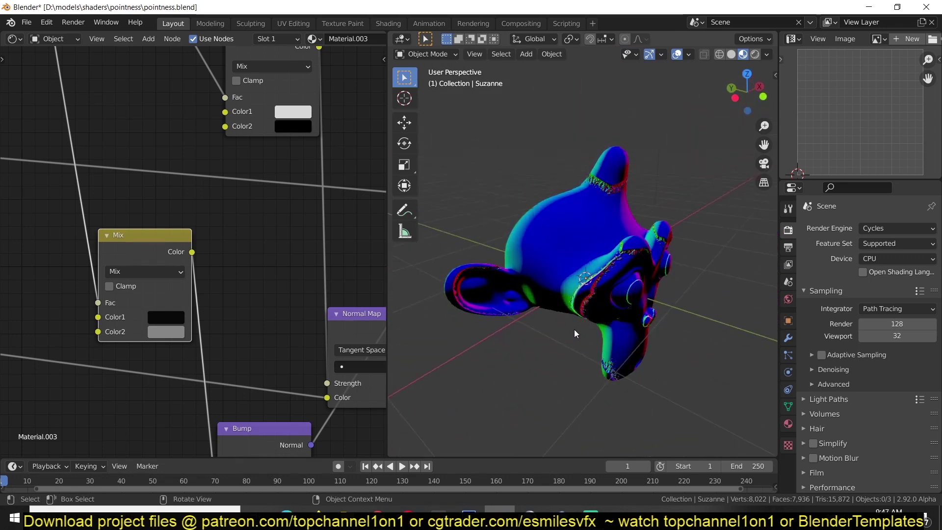
{"action": "middle_click_drag", "start_coordinate": [526, 351], "coordinate": [569, 326]}
{"action": "scroll", "coordinate": [248, 347], "scroll_direction": "down", "scroll_amount": 1}
{"action": "scroll", "coordinate": [248, 346], "scroll_direction": "down", "scroll_amount": 2}
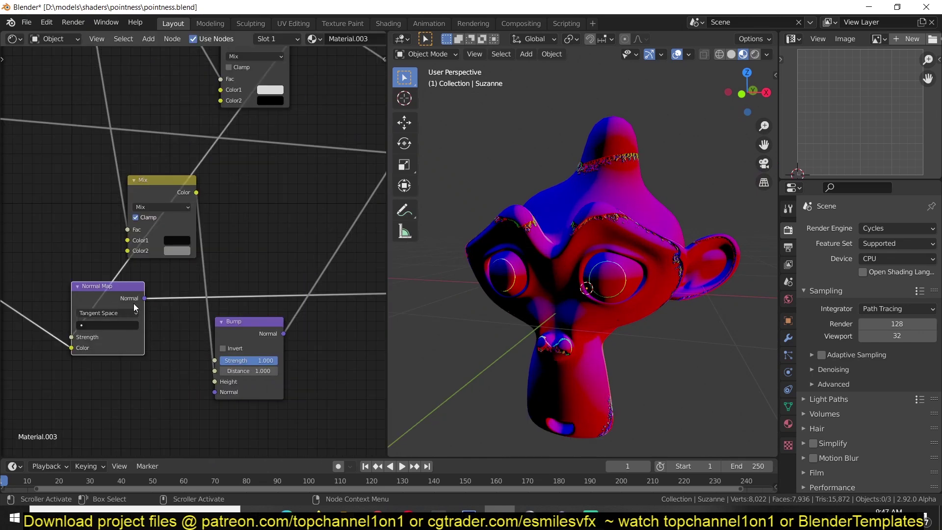
{"action": "left_click_drag", "start_coordinate": [144, 298], "coordinate": [157, 311]}
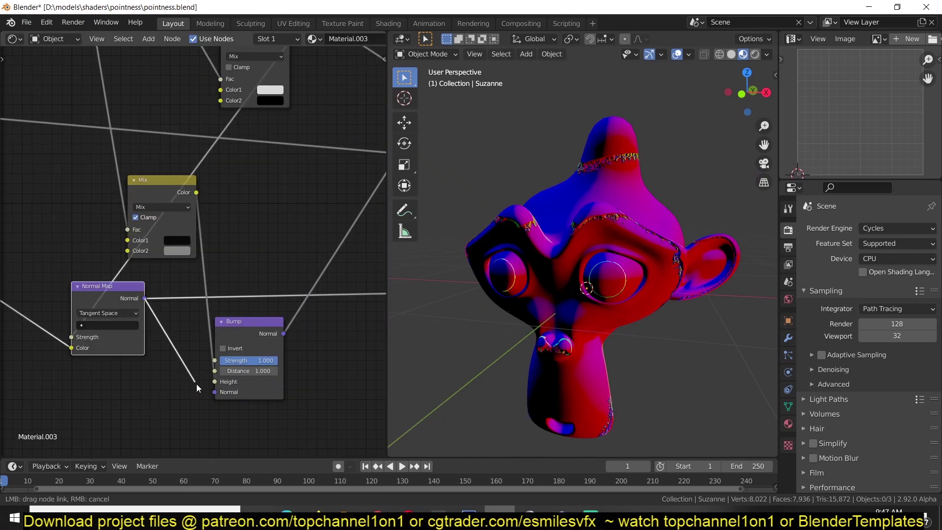
{"action": "left_click_drag", "start_coordinate": [215, 392], "coordinate": [215, 392]}
{"action": "scroll", "coordinate": [560, 336], "scroll_direction": "up", "scroll_amount": 5}
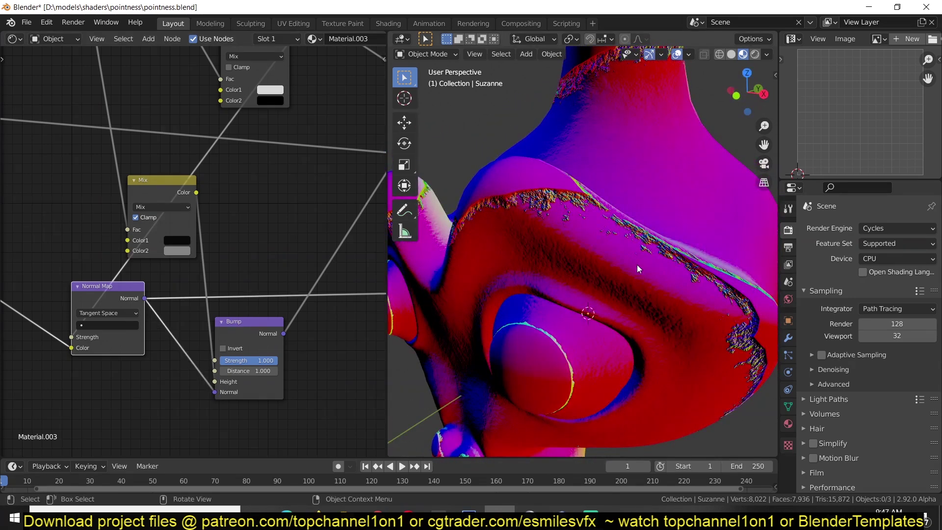
{"action": "scroll", "coordinate": [316, 284], "scroll_direction": "down", "scroll_amount": 2}
{"action": "scroll", "coordinate": [200, 343], "scroll_direction": "down", "scroll_amount": 2}
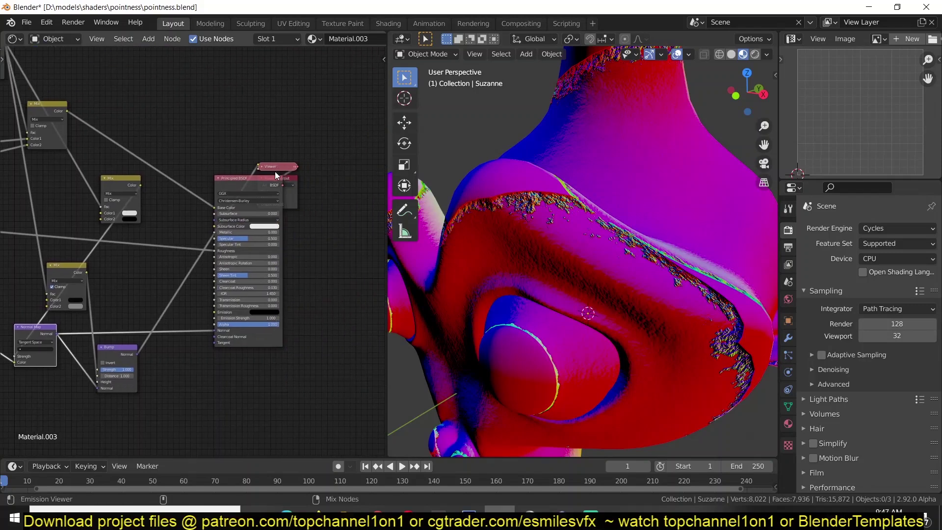
- Delete the Viewer node and link Bump Normal to the Principled BSDF Normal
{"action": "key", "text": "x"}
{"action": "scroll", "coordinate": [155, 354], "scroll_direction": "up", "scroll_amount": 1}
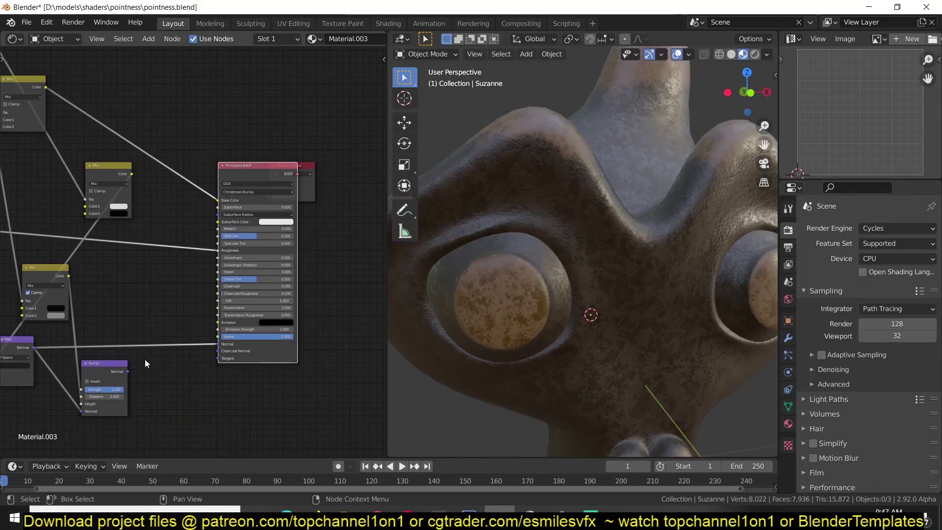
{"action": "left_click_drag", "start_coordinate": [128, 371], "coordinate": [219, 345]}
{"action": "mouse_move", "coordinate": [643, 286]}
{"action": "middle_mouse_down"}
{"action": "mouse_move", "coordinate": [703, 267]}
{"action": "mouse_move", "coordinate": [631, 246]}
{"action": "middle_mouse_up"}
{"action": "scroll", "coordinate": [630, 247], "scroll_direction": "up", "scroll_amount": 3}
{"action": "mouse_move", "coordinate": [688, 248]}
{"action": "middle_mouse_down"}
{"action": "mouse_move", "coordinate": [701, 259]}
{"action": "mouse_move", "coordinate": [670, 240]}
{"action": "mouse_move", "coordinate": [676, 275]}
{"action": "mouse_move", "coordinate": [601, 269]}
{"action": "middle_mouse_up"}
{"action": "mouse_move", "coordinate": [618, 202]}
{"action": "middle_mouse_down"}
{"action": "mouse_move", "coordinate": [580, 229]}
{"action": "mouse_move", "coordinate": [642, 200]}
{"action": "mouse_move", "coordinate": [665, 211]}
{"action": "middle_mouse_up"}
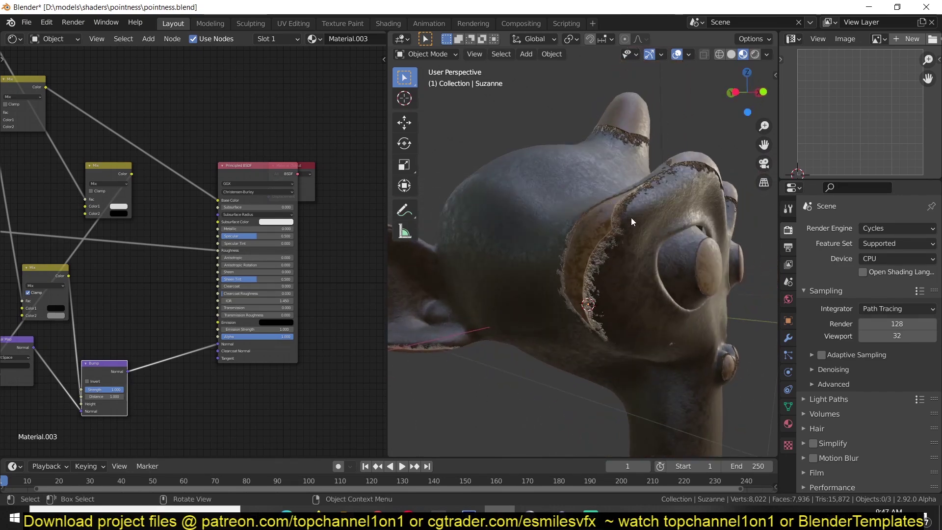
{"action": "scroll", "coordinate": [110, 309], "scroll_direction": "up", "scroll_amount": 2}
- Enable Invert on the Bump node and save pointiness.blend
{"action": "mouse_move", "coordinate": [44, 295]}
{"action": "middle_mouse_down"}
{"action": "mouse_move", "coordinate": [270, 315]}
{"action": "mouse_move", "coordinate": [263, 357]}
{"action": "middle_mouse_up"}
{"action": "left_click", "coordinate": [257, 363]}
{"action": "mouse_move", "coordinate": [471, 339]}
{"action": "middle_mouse_down"}
{"action": "mouse_move", "coordinate": [393, 328]}
{"action": "mouse_move", "coordinate": [436, 287]}
{"action": "mouse_move", "coordinate": [520, 282]}
{"action": "mouse_move", "coordinate": [444, 311]}
{"action": "mouse_move", "coordinate": [592, 262]}
{"action": "mouse_move", "coordinate": [547, 272]}
{"action": "mouse_move", "coordinate": [629, 272]}
{"action": "mouse_move", "coordinate": [599, 256]}
{"action": "mouse_move", "coordinate": [516, 266]}
{"action": "mouse_move", "coordinate": [554, 249]}
{"action": "mouse_move", "coordinate": [530, 210]}
{"action": "mouse_move", "coordinate": [656, 247]}
{"action": "mouse_move", "coordinate": [668, 279]}
{"action": "mouse_move", "coordinate": [570, 225]}
{"action": "mouse_move", "coordinate": [680, 235]}
{"action": "middle_mouse_up"}
{"action": "key", "text": "ctrl+s"}
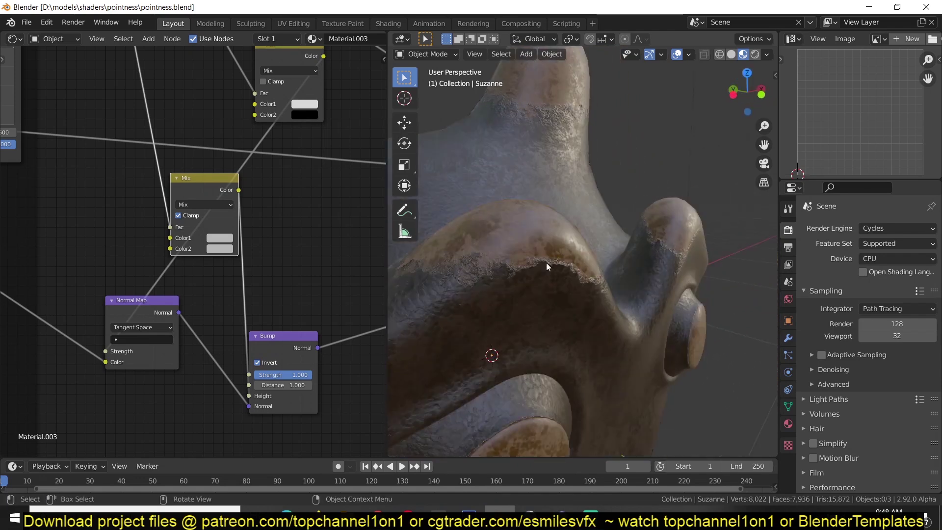
- Change the Bump node's Distance from 1 to 1.5
{"action": "mouse_move", "coordinate": [545, 262]}
{"action": "middle_mouse_down"}
{"action": "mouse_move", "coordinate": [668, 233]}
{"action": "mouse_move", "coordinate": [638, 254]}
{"action": "mouse_move", "coordinate": [572, 235]}
{"action": "mouse_move", "coordinate": [612, 190]}
{"action": "mouse_move", "coordinate": [564, 235]}
{"action": "mouse_move", "coordinate": [563, 284]}
{"action": "mouse_move", "coordinate": [490, 310]}
{"action": "mouse_move", "coordinate": [505, 267]}
{"action": "middle_mouse_up"}
{"action": "scroll", "coordinate": [504, 267], "scroll_direction": "up", "scroll_amount": 3}
{"action": "scroll", "coordinate": [613, 278], "scroll_direction": "up", "scroll_amount": 3}
{"action": "mouse_move", "coordinate": [601, 213]}
{"action": "middle_mouse_down"}
{"action": "mouse_move", "coordinate": [629, 236]}
{"action": "mouse_move", "coordinate": [679, 219]}
{"action": "mouse_move", "coordinate": [483, 258]}
{"action": "middle_mouse_up"}
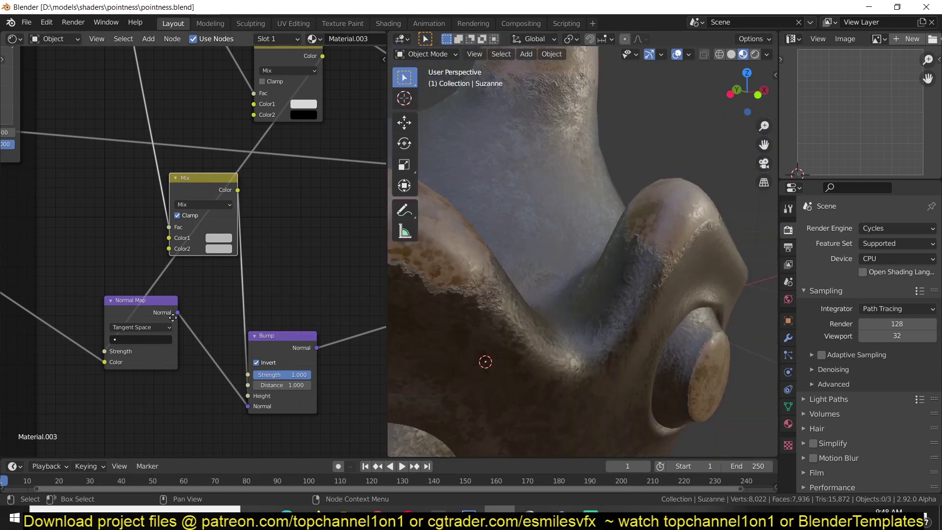
{"action": "mouse_move", "coordinate": [180, 320]}
{"action": "middle_mouse_down"}
{"action": "mouse_move", "coordinate": [268, 286]}
{"action": "mouse_move", "coordinate": [206, 327]}
{"action": "middle_mouse_up"}
{"action": "scroll", "coordinate": [206, 327], "scroll_direction": "down", "scroll_amount": 2}
{"action": "scroll", "coordinate": [264, 300], "scroll_direction": "up", "scroll_amount": 1}
{"action": "scroll", "coordinate": [265, 300], "scroll_direction": "up", "scroll_amount": 2}
{"action": "scroll", "coordinate": [246, 321], "scroll_direction": "up", "scroll_amount": 1}
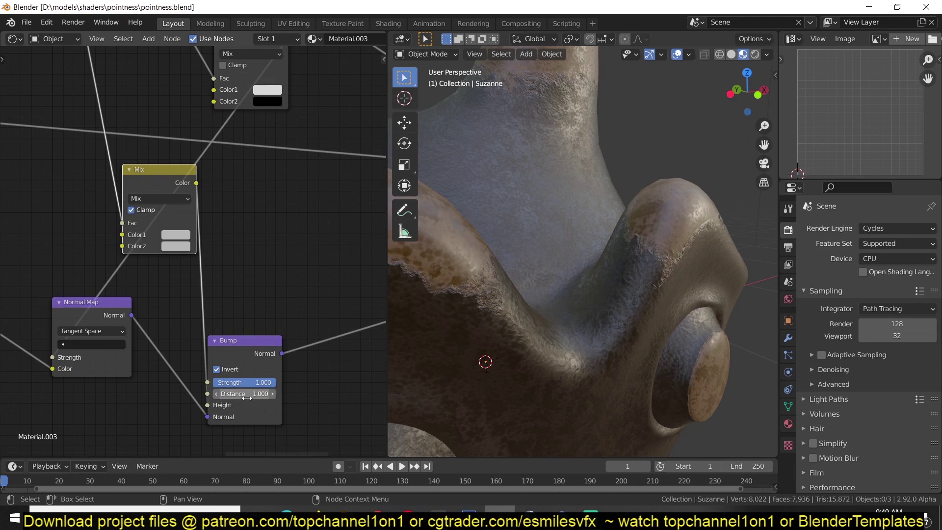
{"action": "mouse_move", "coordinate": [243, 394]}
{"action": "left_mouse_down"}
{"action": "mouse_move", "coordinate": [295, 394]}
{"action": "mouse_move", "coordinate": [243, 394]}
{"action": "left_mouse_up"}
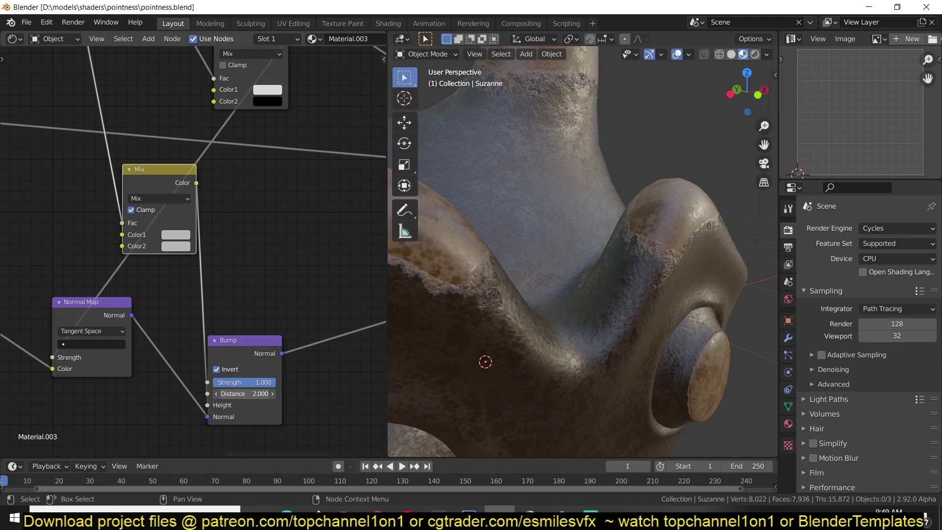
{"action": "scroll", "coordinate": [591, 322], "scroll_direction": "down", "scroll_amount": 4}
{"action": "scroll", "coordinate": [554, 300], "scroll_direction": "down", "scroll_amount": 3}
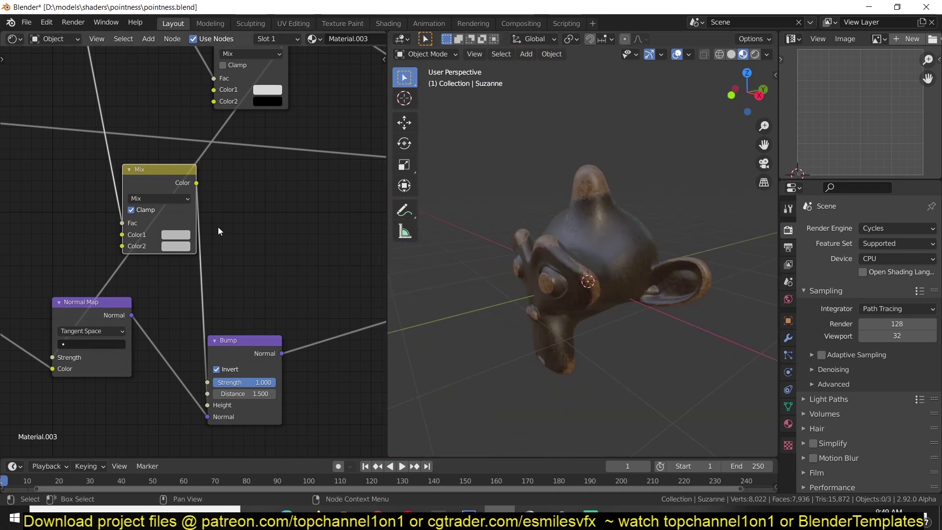
{"action": "scroll", "coordinate": [218, 227], "scroll_direction": "down", "scroll_amount": 1}
{"action": "mouse_move", "coordinate": [218, 227]}
{"action": "middle_mouse_down"}
{"action": "mouse_move", "coordinate": [259, 355]}
{"action": "mouse_move", "coordinate": [228, 243]}
{"action": "middle_mouse_up"}
{"action": "scroll", "coordinate": [259, 351], "scroll_direction": "down", "scroll_amount": 2}
{"action": "scroll", "coordinate": [227, 244], "scroll_direction": "up", "scroll_amount": 2}
{"action": "scroll", "coordinate": [568, 272], "scroll_direction": "up", "scroll_amount": 3}
{"action": "scroll", "coordinate": [568, 271], "scroll_direction": "up", "scroll_amount": 3}
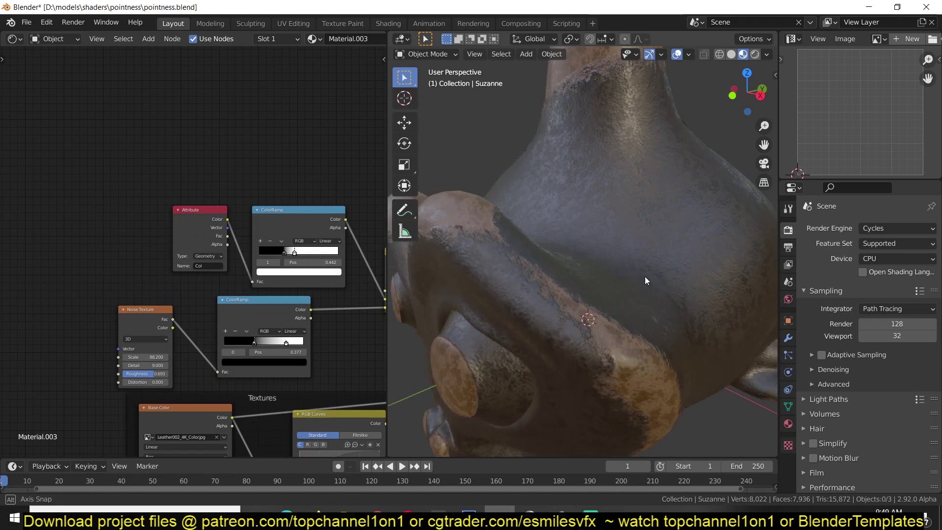
{"action": "scroll", "coordinate": [649, 276], "scroll_direction": "up", "scroll_amount": 3}
{"action": "scroll", "coordinate": [279, 290], "scroll_direction": "up", "scroll_amount": 1}
{"action": "scroll", "coordinate": [280, 291], "scroll_direction": "up", "scroll_amount": 1}
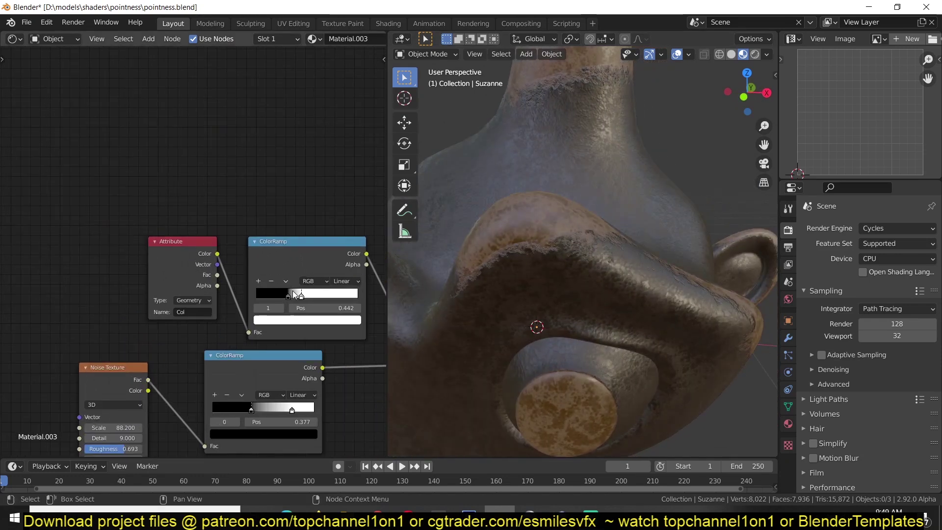
{"action": "left_click_drag", "start_coordinate": [293, 291], "coordinate": [274, 292]}
{"action": "scroll", "coordinate": [684, 291], "scroll_direction": "down", "scroll_amount": 5}
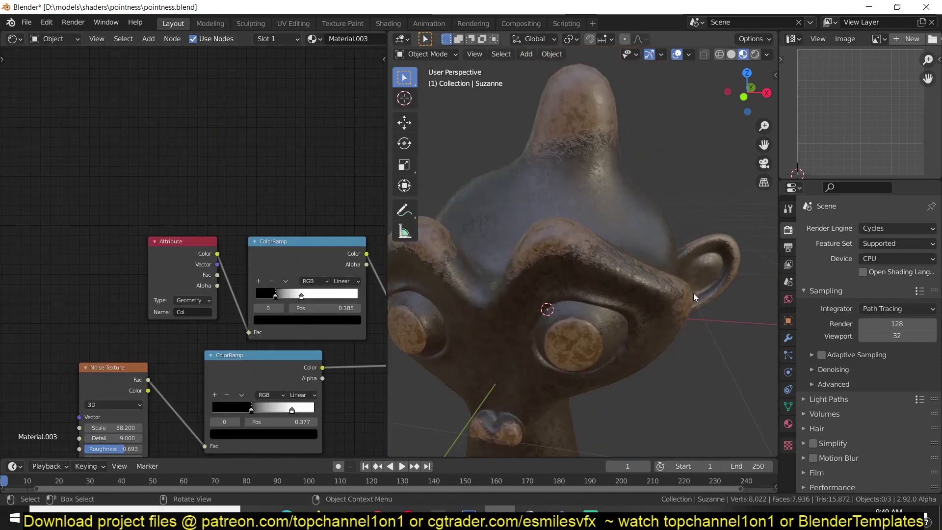
{"action": "mouse_move", "coordinate": [684, 290]}
{"action": "middle_mouse_down"}
{"action": "mouse_move", "coordinate": [528, 294]}
{"action": "mouse_move", "coordinate": [684, 317]}
{"action": "mouse_move", "coordinate": [464, 292]}
{"action": "middle_mouse_up"}
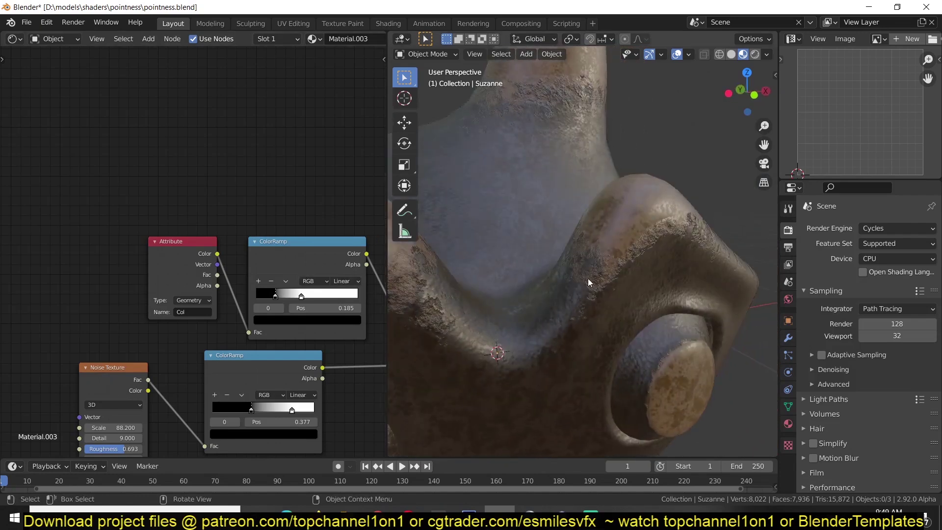
{"action": "middle_click_drag", "start_coordinate": [591, 281], "coordinate": [689, 297]}
{"action": "mouse_move", "coordinate": [280, 295]}
{"action": "left_mouse_down"}
{"action": "mouse_move", "coordinate": [273, 299]}
{"action": "mouse_move", "coordinate": [294, 299]}
{"action": "mouse_move", "coordinate": [285, 295]}
{"action": "left_mouse_up"}
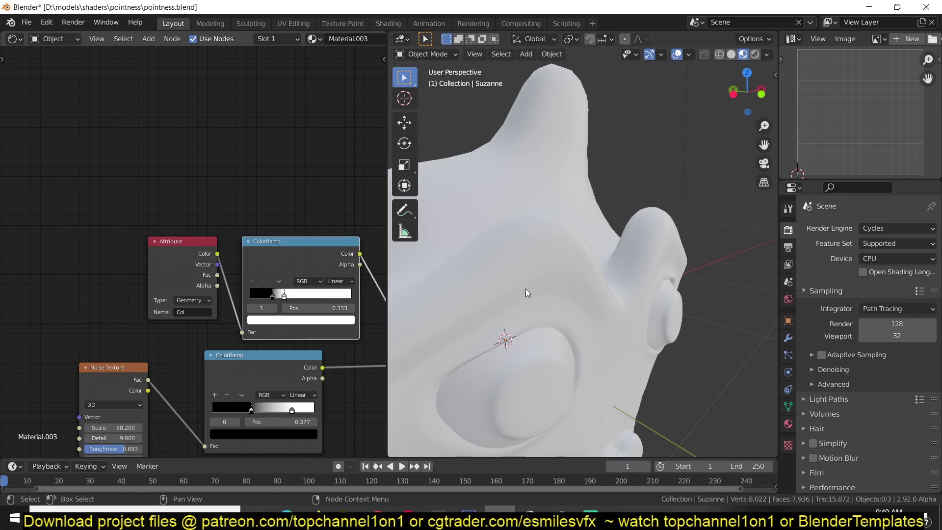
{"action": "scroll", "coordinate": [490, 316], "scroll_direction": "down", "scroll_amount": 3}
- Inset a face on Suzanne's side, fatten it outward, and return to Object Mode
{"action": "mouse_move", "coordinate": [490, 317]}
{"action": "middle_mouse_down"}
{"action": "mouse_move", "coordinate": [532, 342]}
{"action": "mouse_move", "coordinate": [670, 259]}
{"action": "mouse_move", "coordinate": [721, 263]}
{"action": "middle_mouse_up"}
{"action": "scroll", "coordinate": [671, 258], "scroll_direction": "down", "scroll_amount": 2}
{"action": "key", "text": "Tab"}
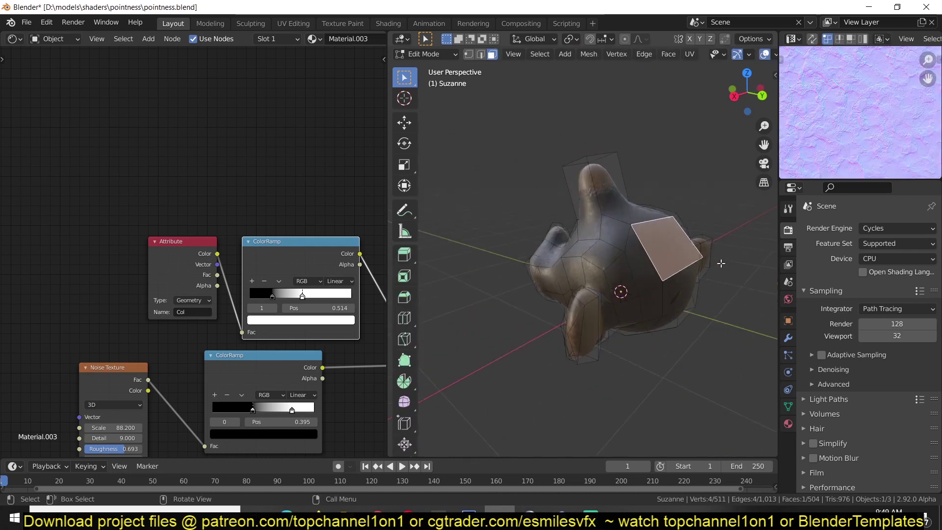
{"action": "key", "text": "i"}
{"action": "left_click", "coordinate": [719, 245]}
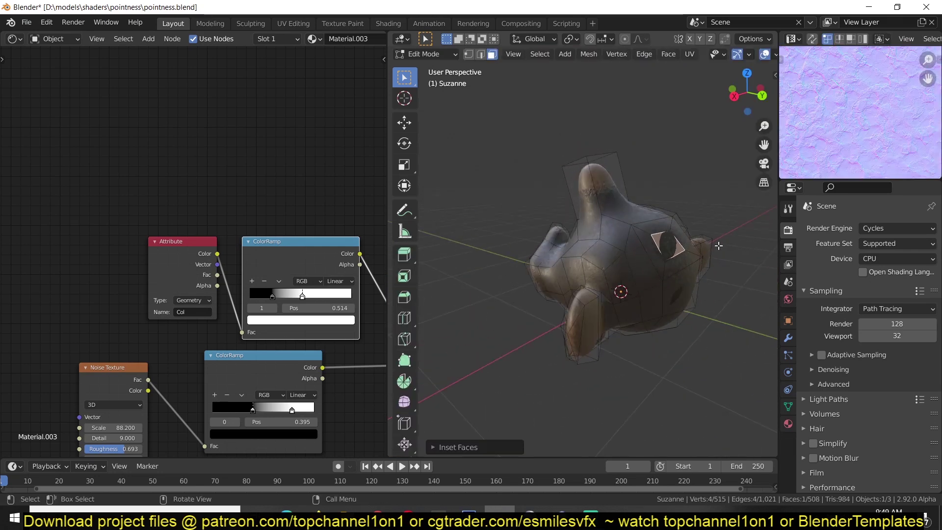
{"action": "key", "text": "alt+s"}
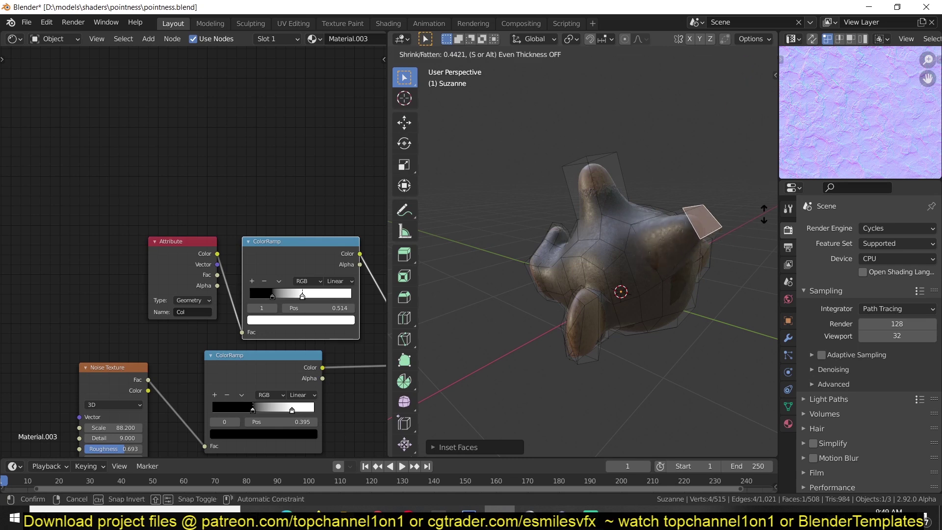
{"action": "key", "text": "Return"}
{"action": "key", "text": "Tab"}
{"action": "mouse_move", "coordinate": [578, 279]}
{"action": "middle_mouse_down"}
{"action": "mouse_move", "coordinate": [613, 298]}
{"action": "mouse_move", "coordinate": [626, 110]}
{"action": "middle_mouse_up"}
- In Vertex Paint mode, reset Suzanne's vertex colours, then apply Dirty Vertex Colors
{"action": "left_click", "coordinate": [447, 56]}
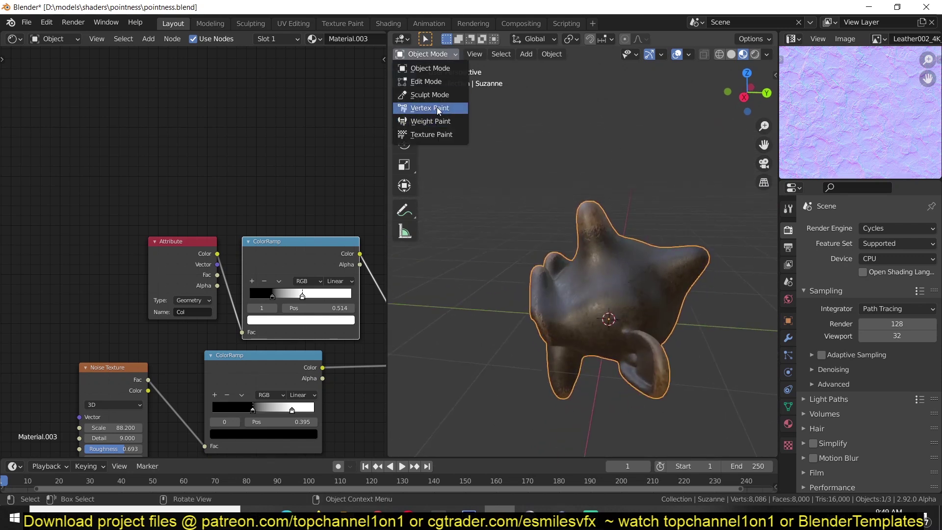
{"action": "left_click", "coordinate": [441, 111]}
{"action": "left_click", "coordinate": [529, 57]}
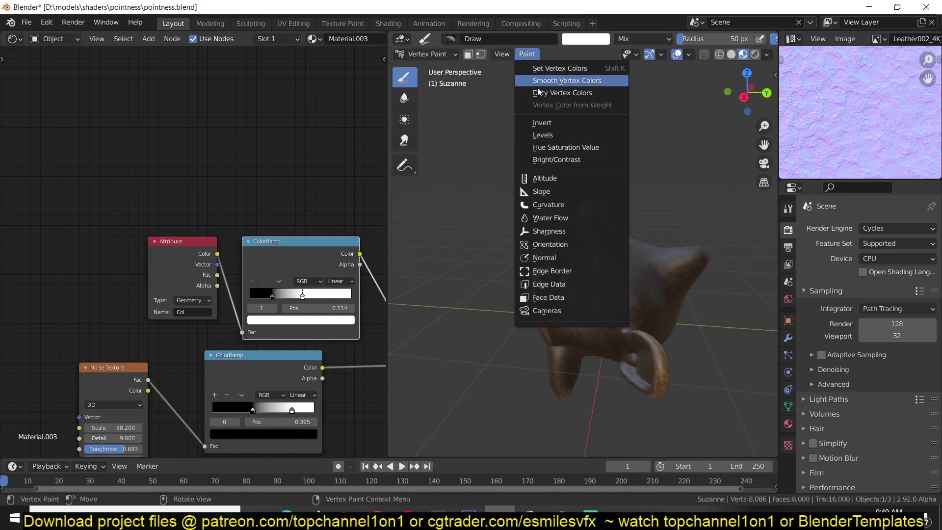
{"action": "left_click", "coordinate": [569, 70]}
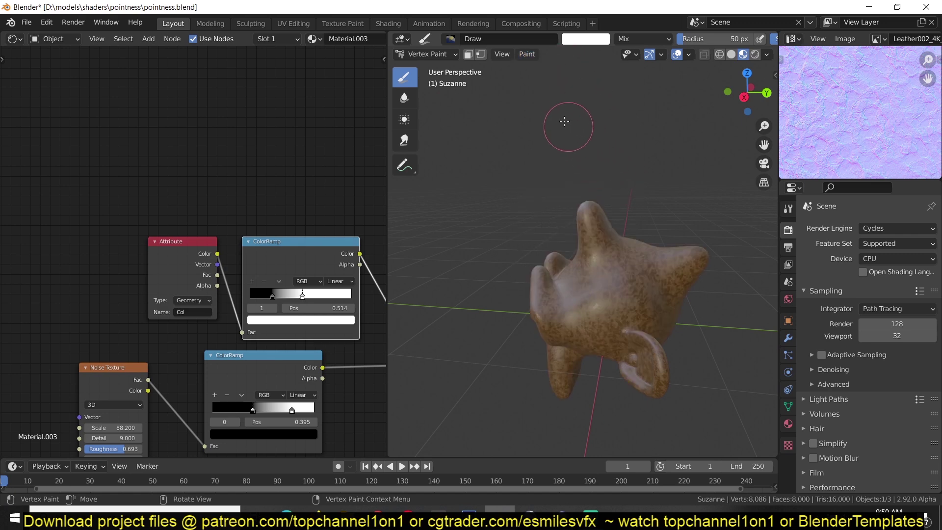
{"action": "left_click", "coordinate": [527, 54]}
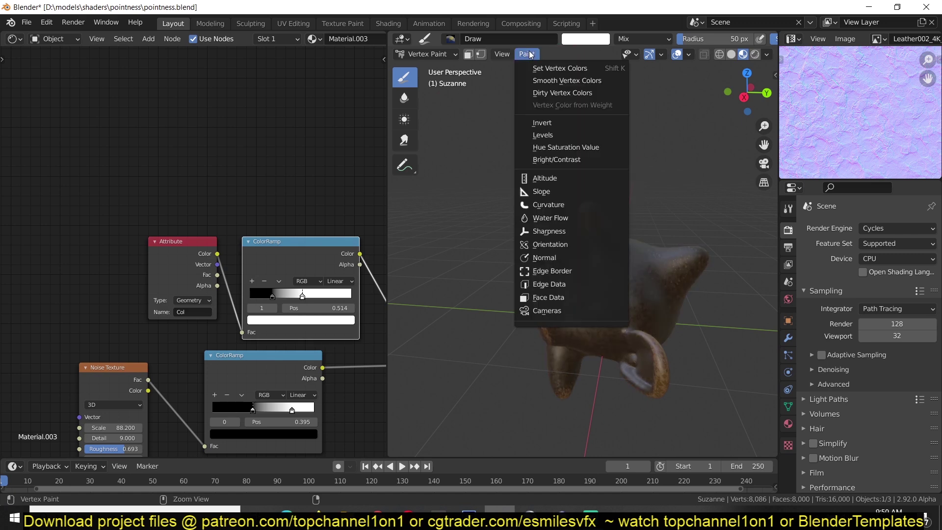
{"action": "left_click", "coordinate": [547, 93]}
- Tighten the mask by moving the ColorRamp's black stop right, then enter Edit Mode
{"action": "mouse_move", "coordinate": [587, 204]}
{"action": "middle_mouse_down"}
{"action": "mouse_move", "coordinate": [593, 244]}
{"action": "mouse_move", "coordinate": [568, 288]}
{"action": "middle_mouse_up"}
{"action": "key", "text": "ctrl+Tab"}
{"action": "scroll", "coordinate": [586, 312], "scroll_direction": "up", "scroll_amount": 3}
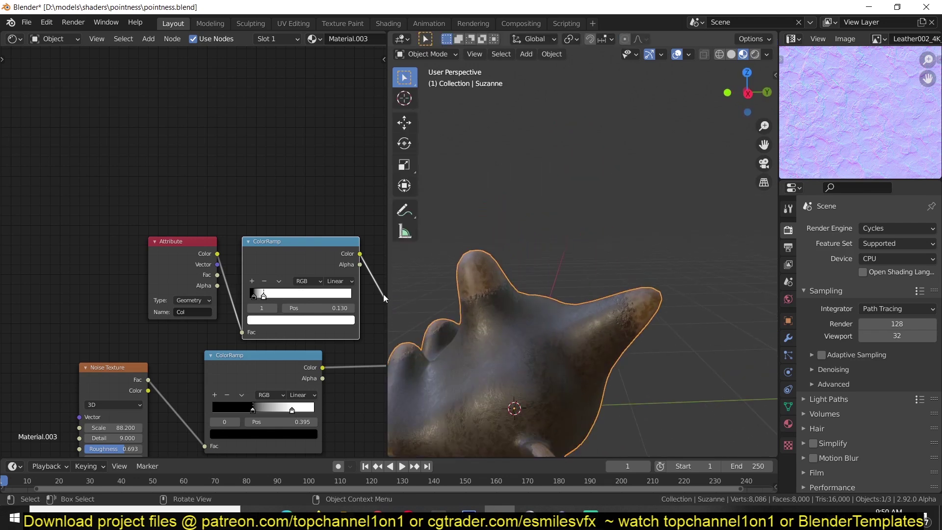
{"action": "left_click_drag", "start_coordinate": [272, 296], "coordinate": [286, 296]}
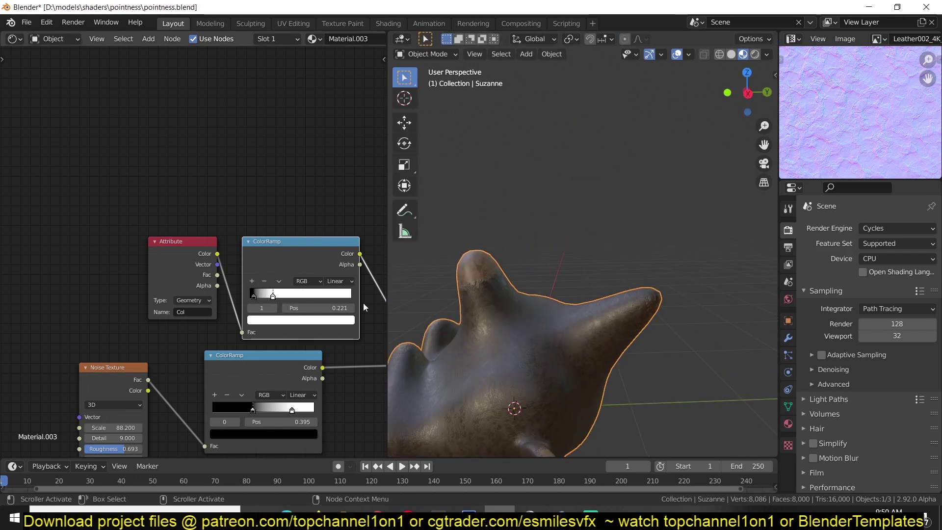
{"action": "key", "text": "Tab"}
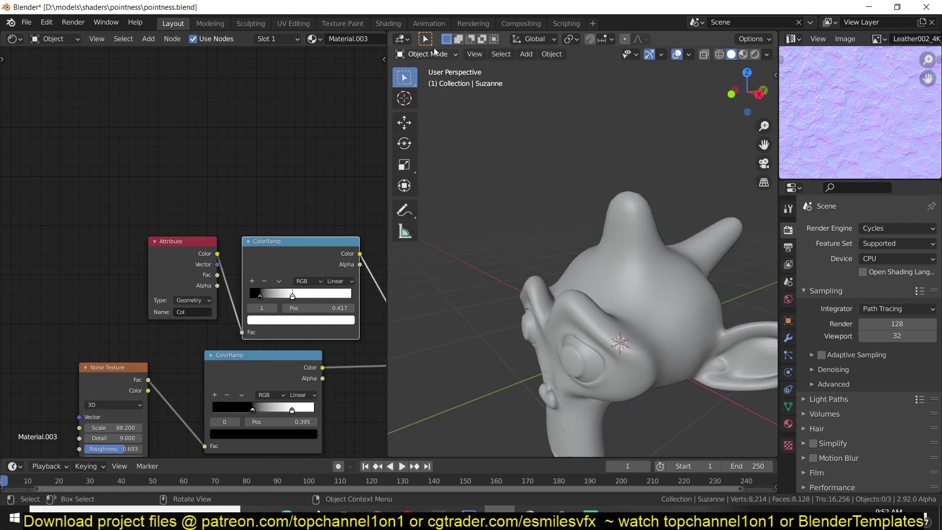
- Switch back to Vertex Paint mode and apply Dirty Vertex Colors
{"action": "left_click", "coordinate": [435, 53]}
{"action": "left_click", "coordinate": [434, 101]}
{"action": "left_click", "coordinate": [527, 54]}
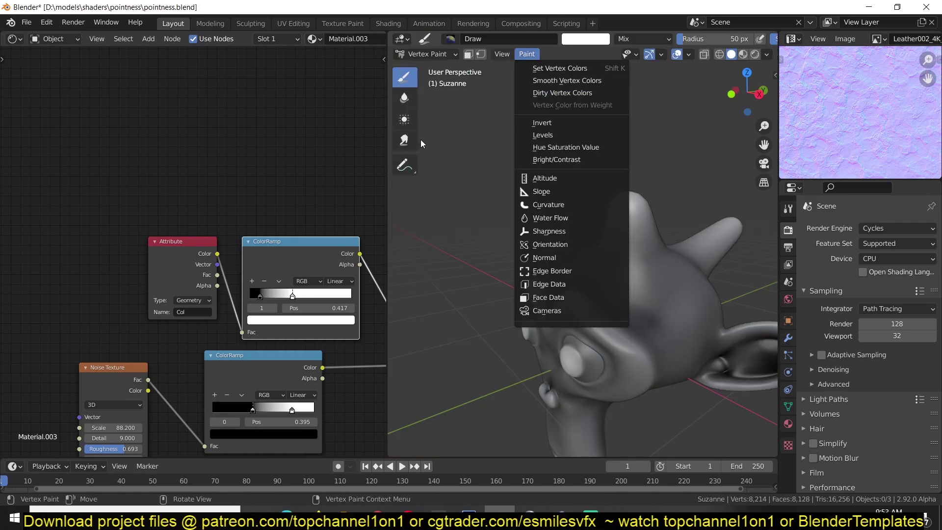
{"action": "left_click", "coordinate": [540, 93]}
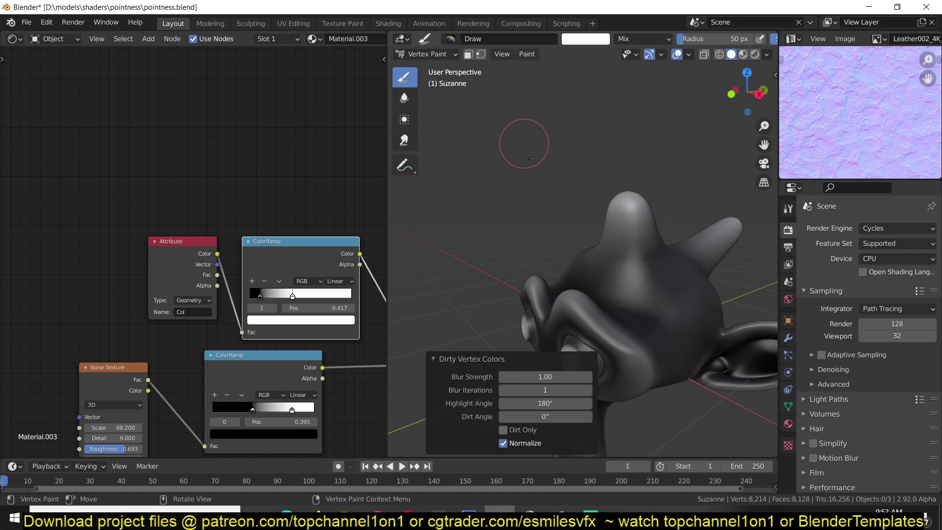
{"action": "mouse_move", "coordinate": [560, 184]}
{"action": "middle_mouse_down"}
{"action": "mouse_move", "coordinate": [598, 225]}
{"action": "mouse_move", "coordinate": [605, 397]}
{"action": "mouse_move", "coordinate": [543, 103]}
{"action": "middle_mouse_up"}
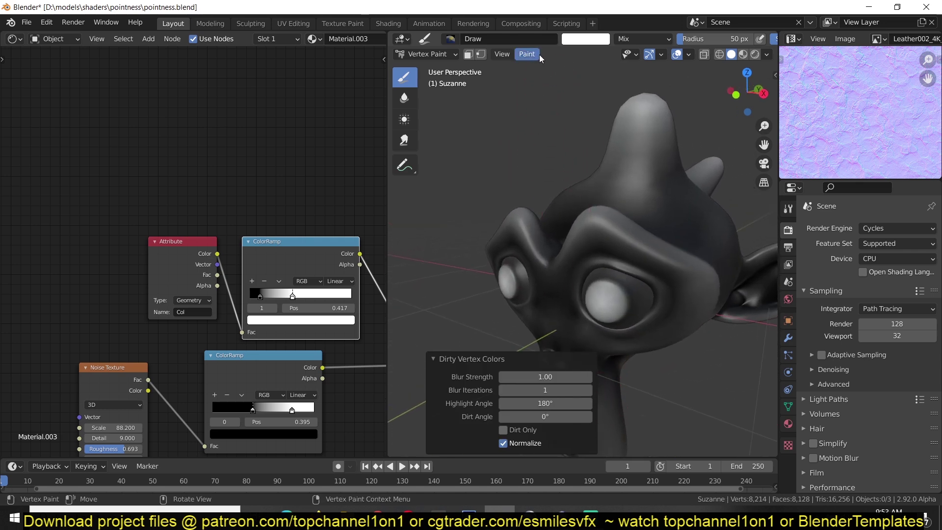
- Apply Dirty Vertex Colors three more times to darken Suzanne's crevices
{"action": "left_click", "coordinate": [538, 54]}
{"action": "left_click", "coordinate": [587, 93]}
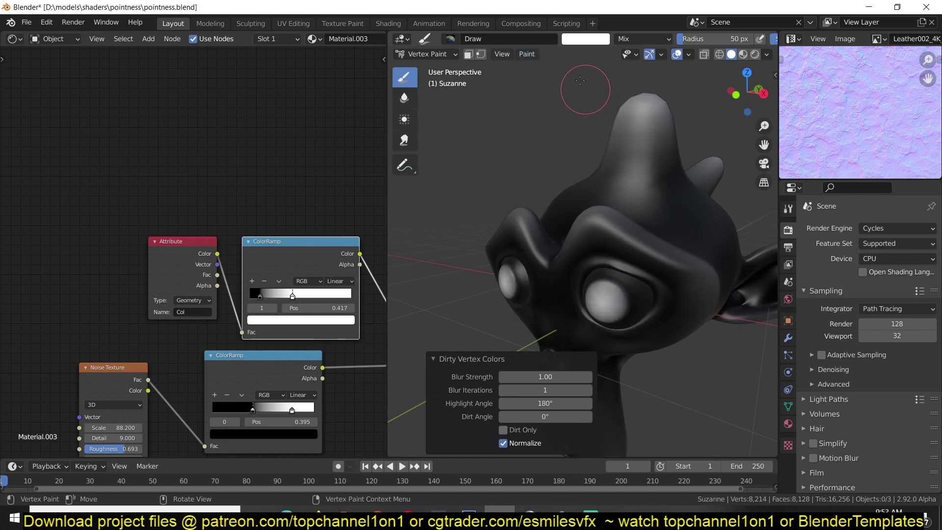
{"action": "left_click", "coordinate": [527, 54]}
{"action": "left_click", "coordinate": [559, 92]}
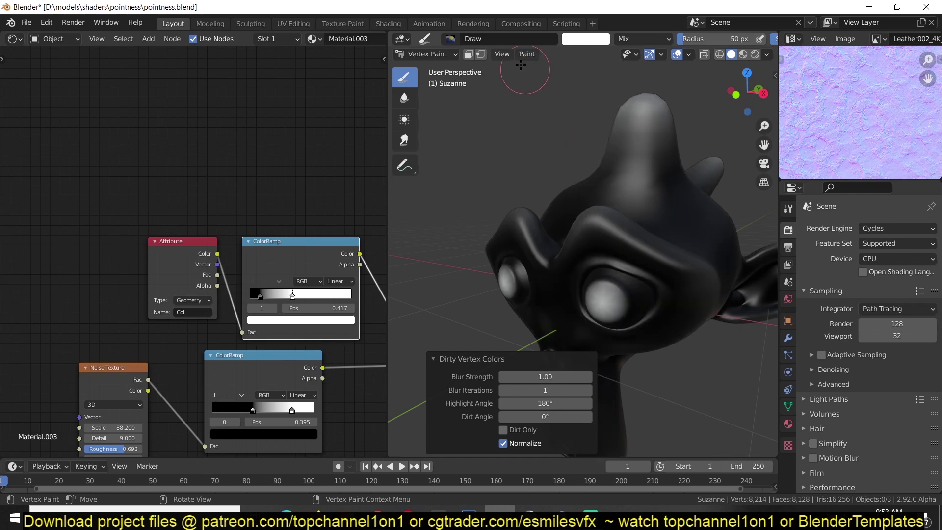
{"action": "left_click", "coordinate": [526, 54]}
{"action": "left_click", "coordinate": [581, 94]}
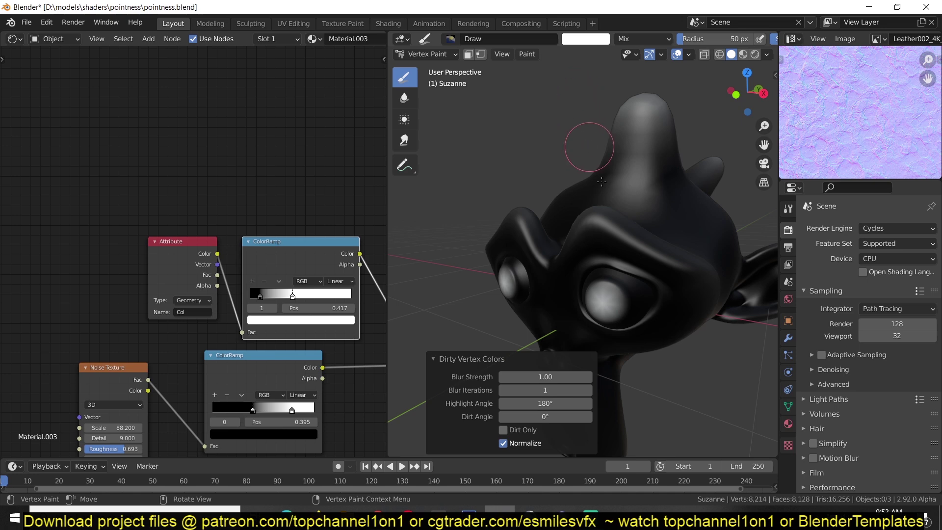
{"action": "mouse_move", "coordinate": [594, 169]}
{"action": "middle_mouse_down"}
{"action": "mouse_move", "coordinate": [599, 147]}
{"action": "mouse_move", "coordinate": [619, 184]}
{"action": "middle_mouse_up"}
- Spread out the material nodes, moving the Principled BSDF to reveal the output node
{"action": "middle_click_drag", "start_coordinate": [317, 306], "coordinate": [260, 269]}
{"action": "scroll", "coordinate": [276, 340], "scroll_direction": "down", "scroll_amount": 3}
{"action": "mouse_move", "coordinate": [278, 352]}
{"action": "middle_mouse_down"}
{"action": "mouse_move", "coordinate": [248, 376]}
{"action": "mouse_move", "coordinate": [107, 335]}
{"action": "middle_mouse_up"}
{"action": "left_click_drag", "start_coordinate": [285, 347], "coordinate": [250, 336]}
- Switch the viewport to Material Preview shading and keep Vertex Paint mode active
{"action": "left_click", "coordinate": [744, 55]}
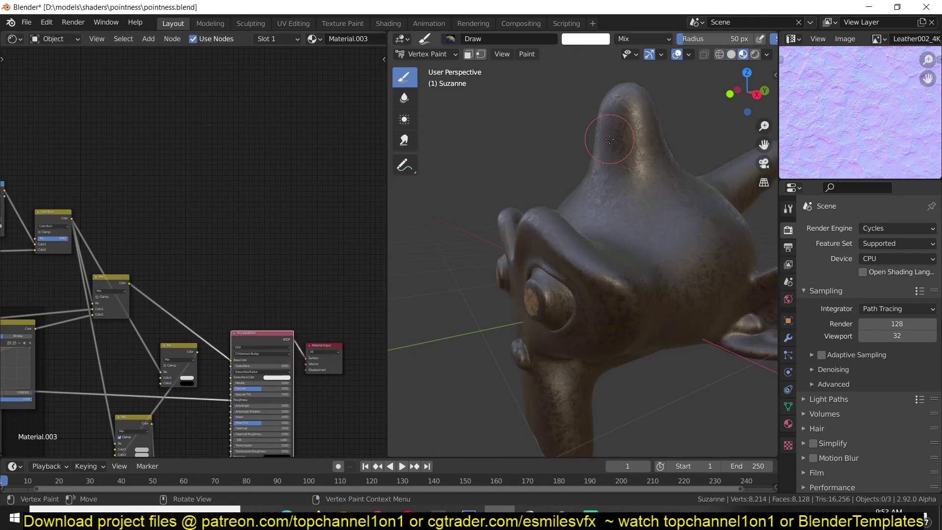
{"action": "middle_click_drag", "start_coordinate": [610, 229], "coordinate": [610, 189]}
{"action": "left_click", "coordinate": [427, 54]}
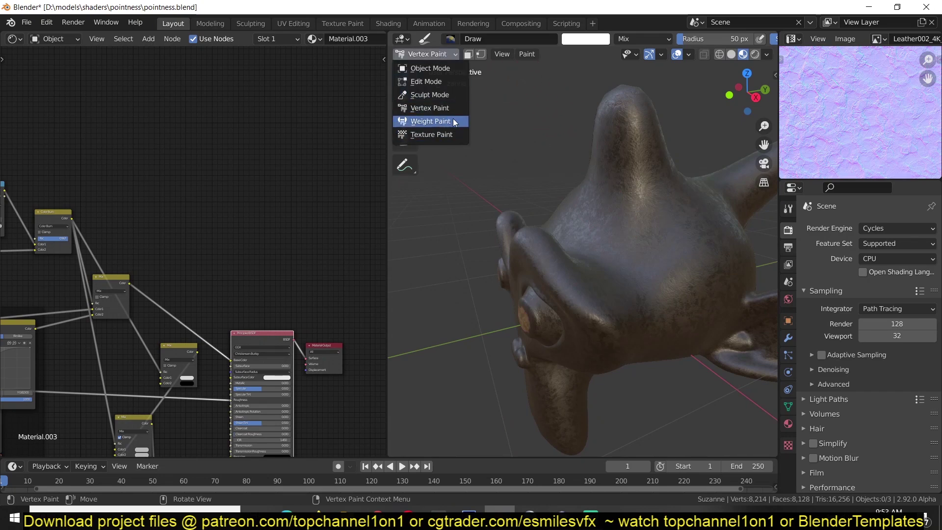
{"action": "left_click", "coordinate": [434, 108]}
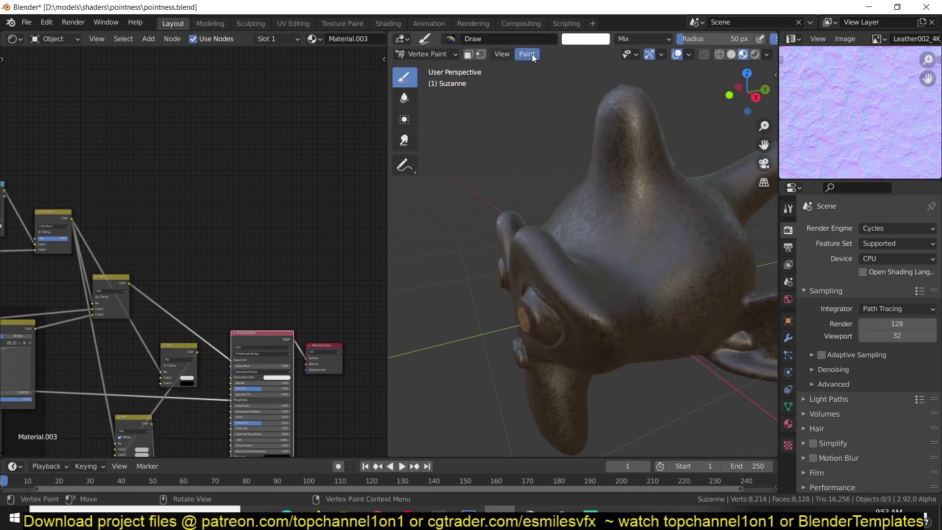
- Reset Suzanne's vertex colours with Set Vertex Colors, then apply Dirty Vertex Colors
{"action": "left_click", "coordinate": [527, 55]}
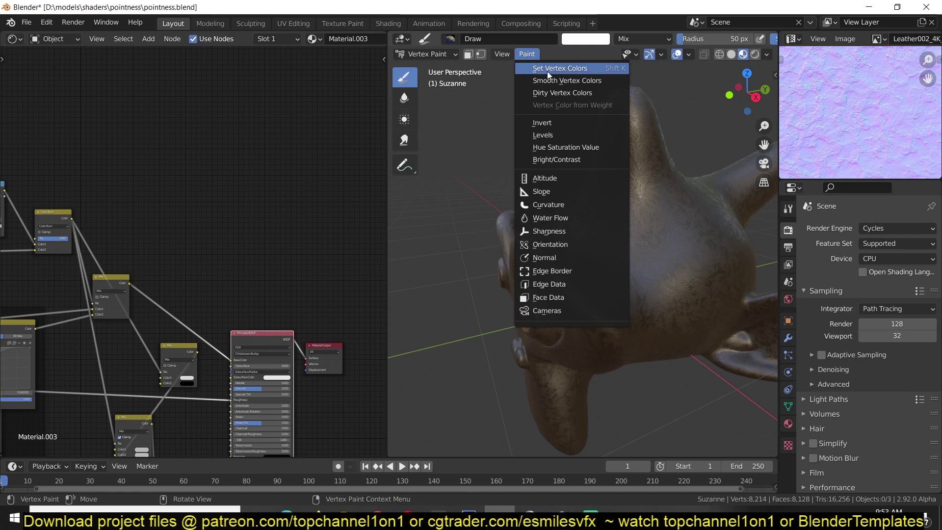
{"action": "left_click", "coordinate": [547, 71]}
{"action": "left_click", "coordinate": [527, 54]}
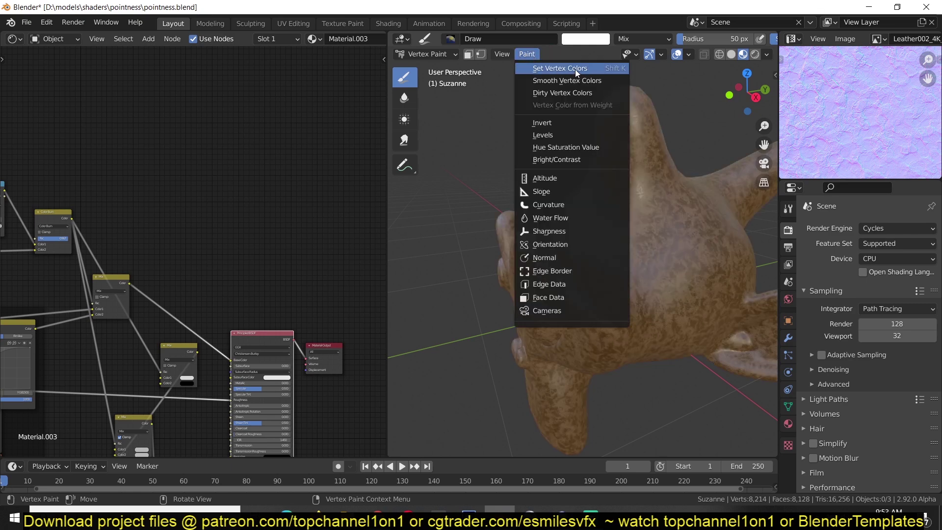
{"action": "left_click", "coordinate": [593, 67]}
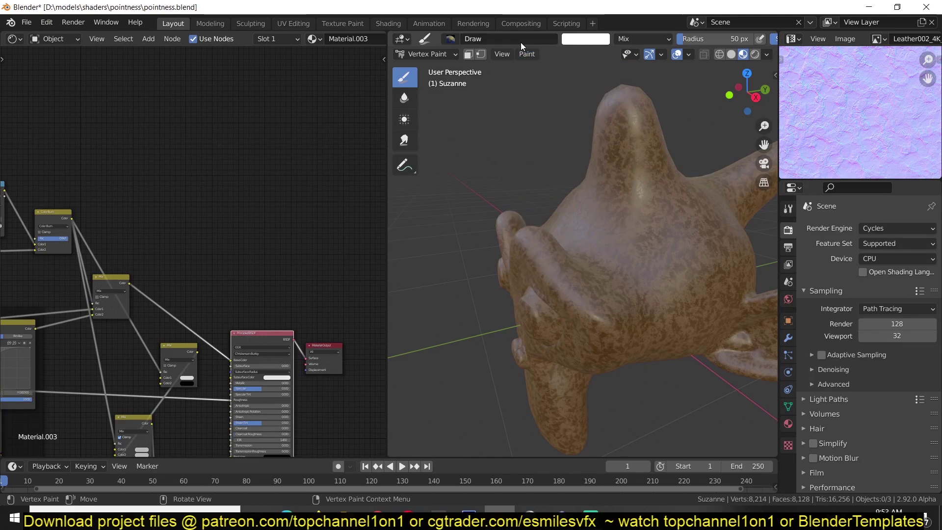
{"action": "left_click", "coordinate": [527, 54]}
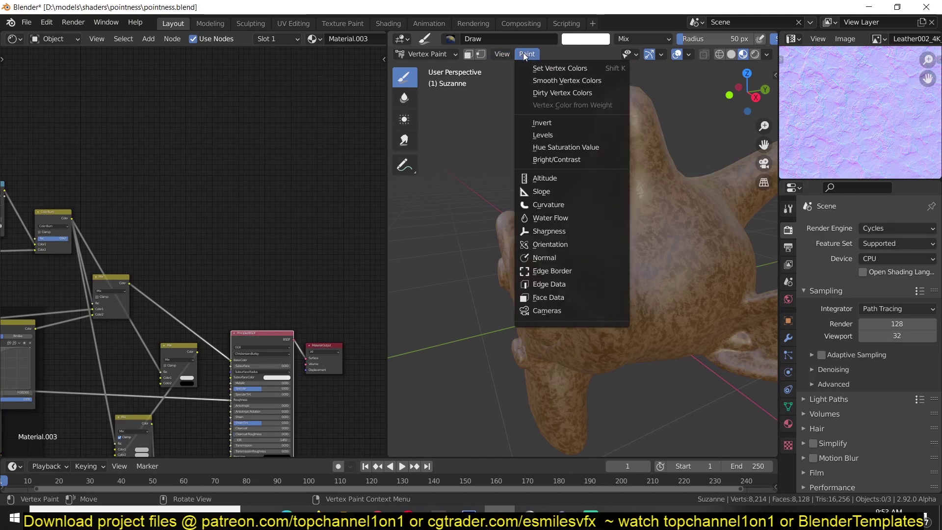
{"action": "left_click", "coordinate": [540, 90]}
{"action": "mouse_move", "coordinate": [540, 89]}
{"action": "middle_mouse_down"}
{"action": "mouse_move", "coordinate": [609, 258]}
{"action": "mouse_move", "coordinate": [502, 256]}
{"action": "middle_mouse_up"}
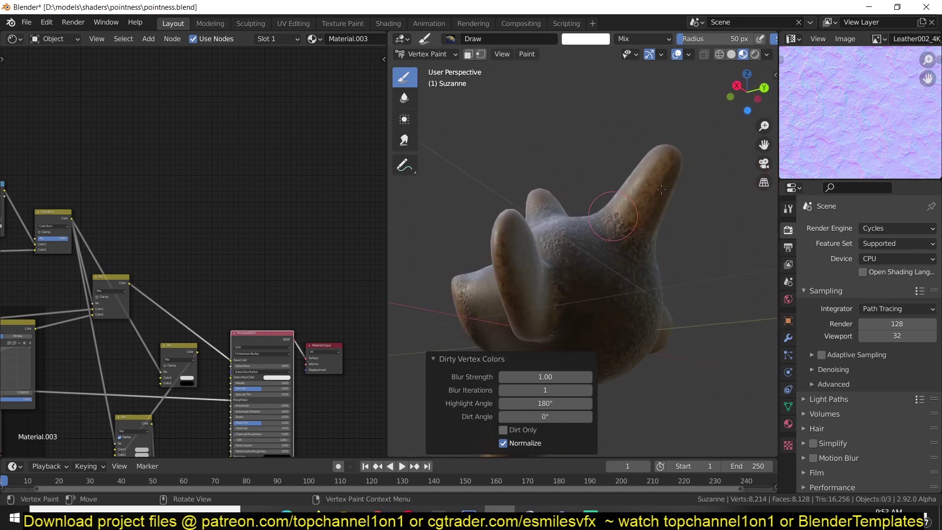
{"action": "mouse_move", "coordinate": [665, 189]}
{"action": "middle_mouse_down"}
{"action": "mouse_move", "coordinate": [449, 254]}
{"action": "mouse_move", "coordinate": [667, 212]}
{"action": "middle_mouse_up"}
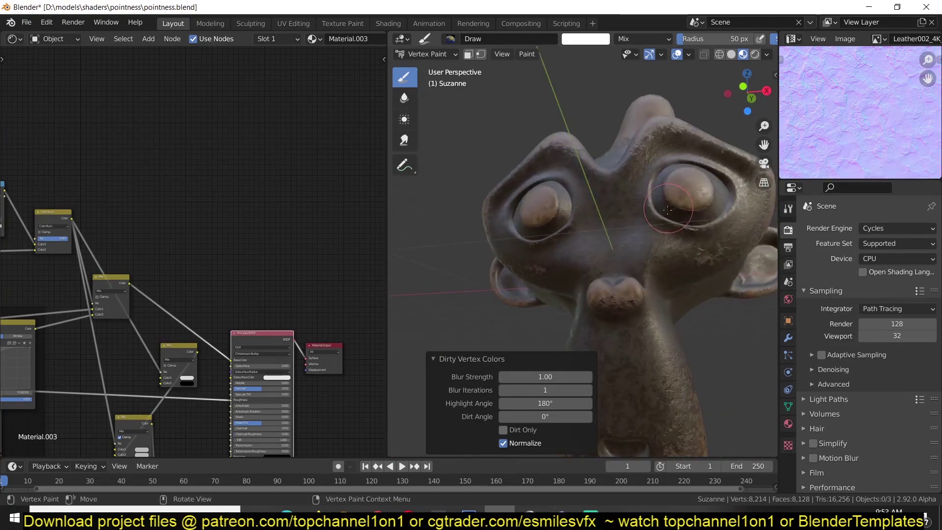